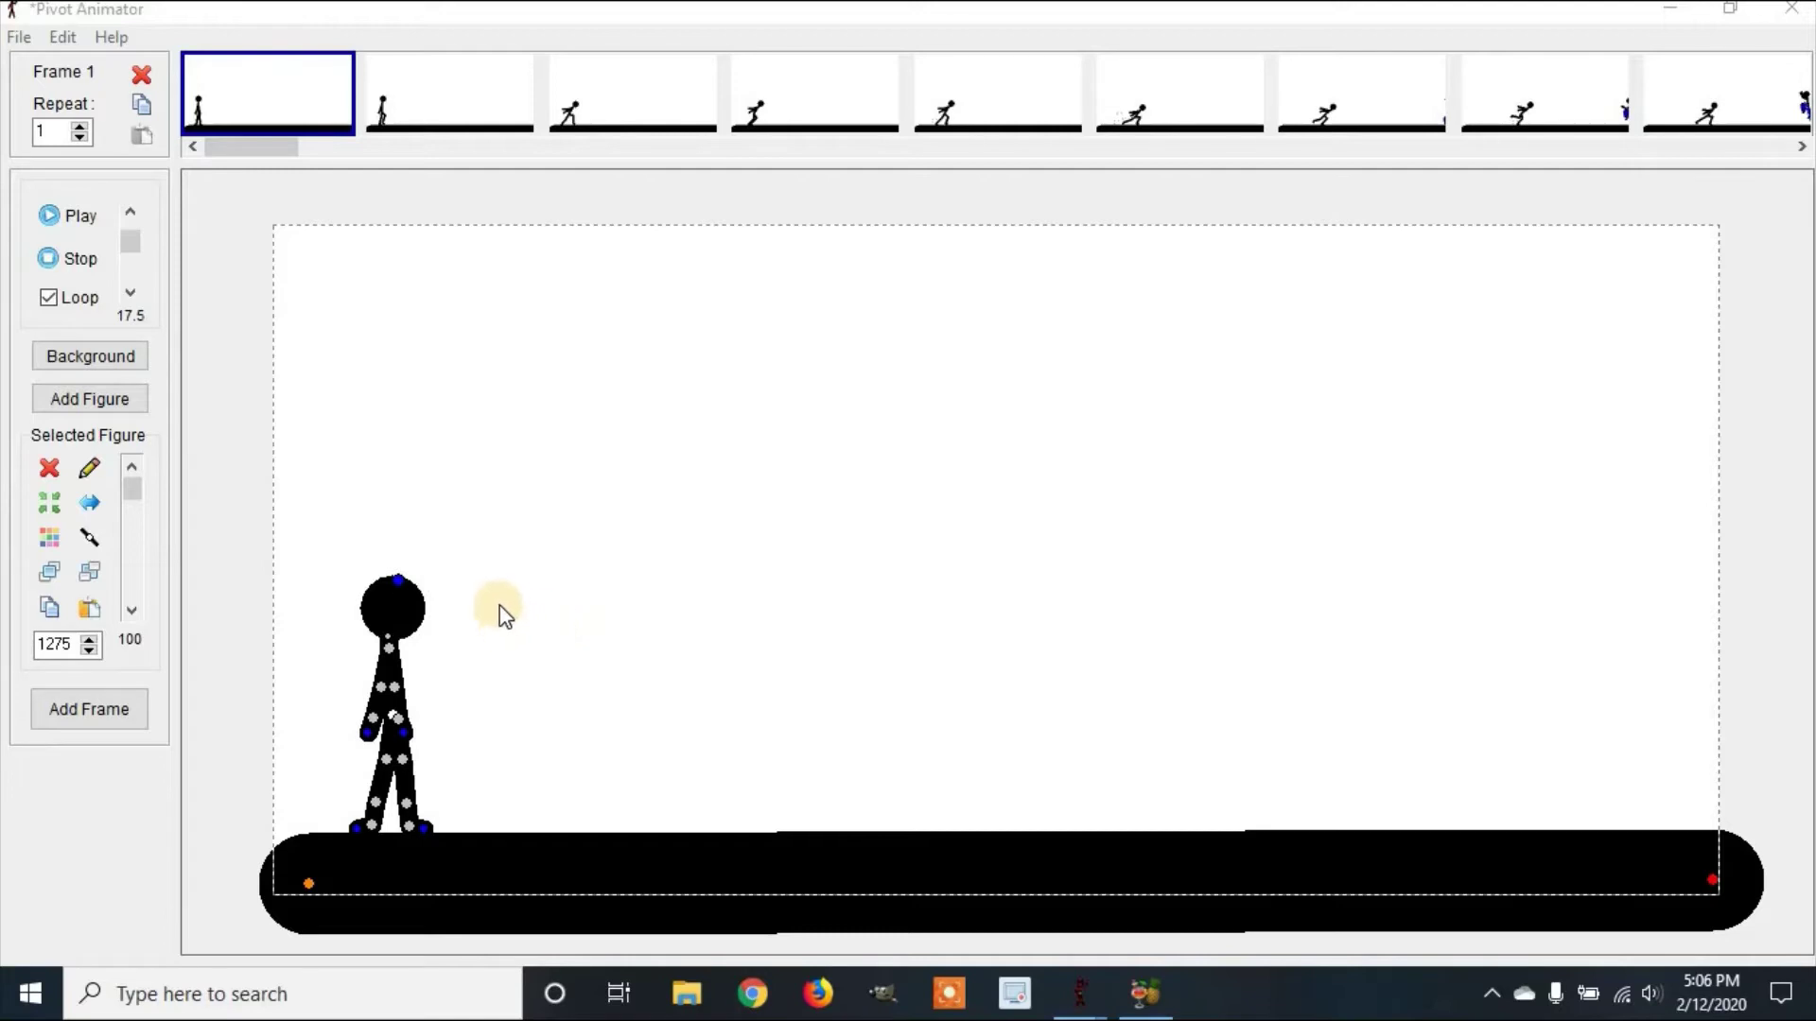
Open Paint and draw a tall ellipse near the canvas's left edge.
{"action": "left_click", "coordinate": [256, 989]}
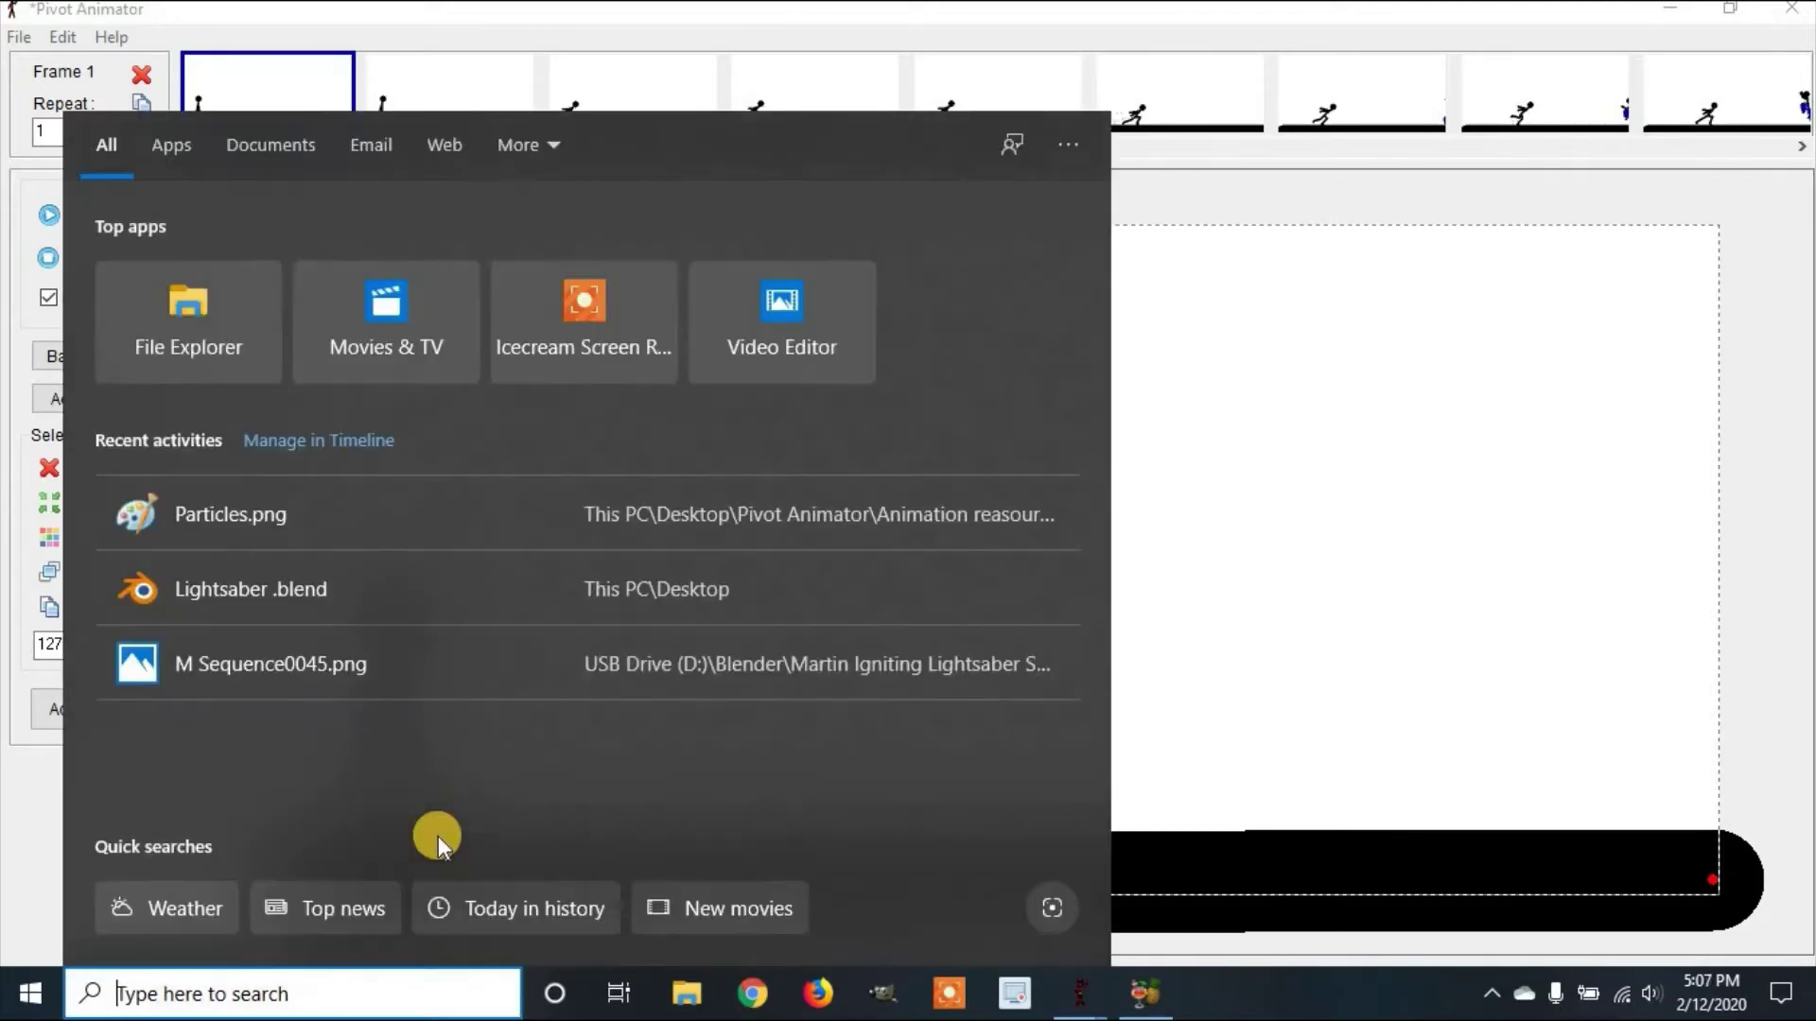
{"action": "type", "text": "paint"}
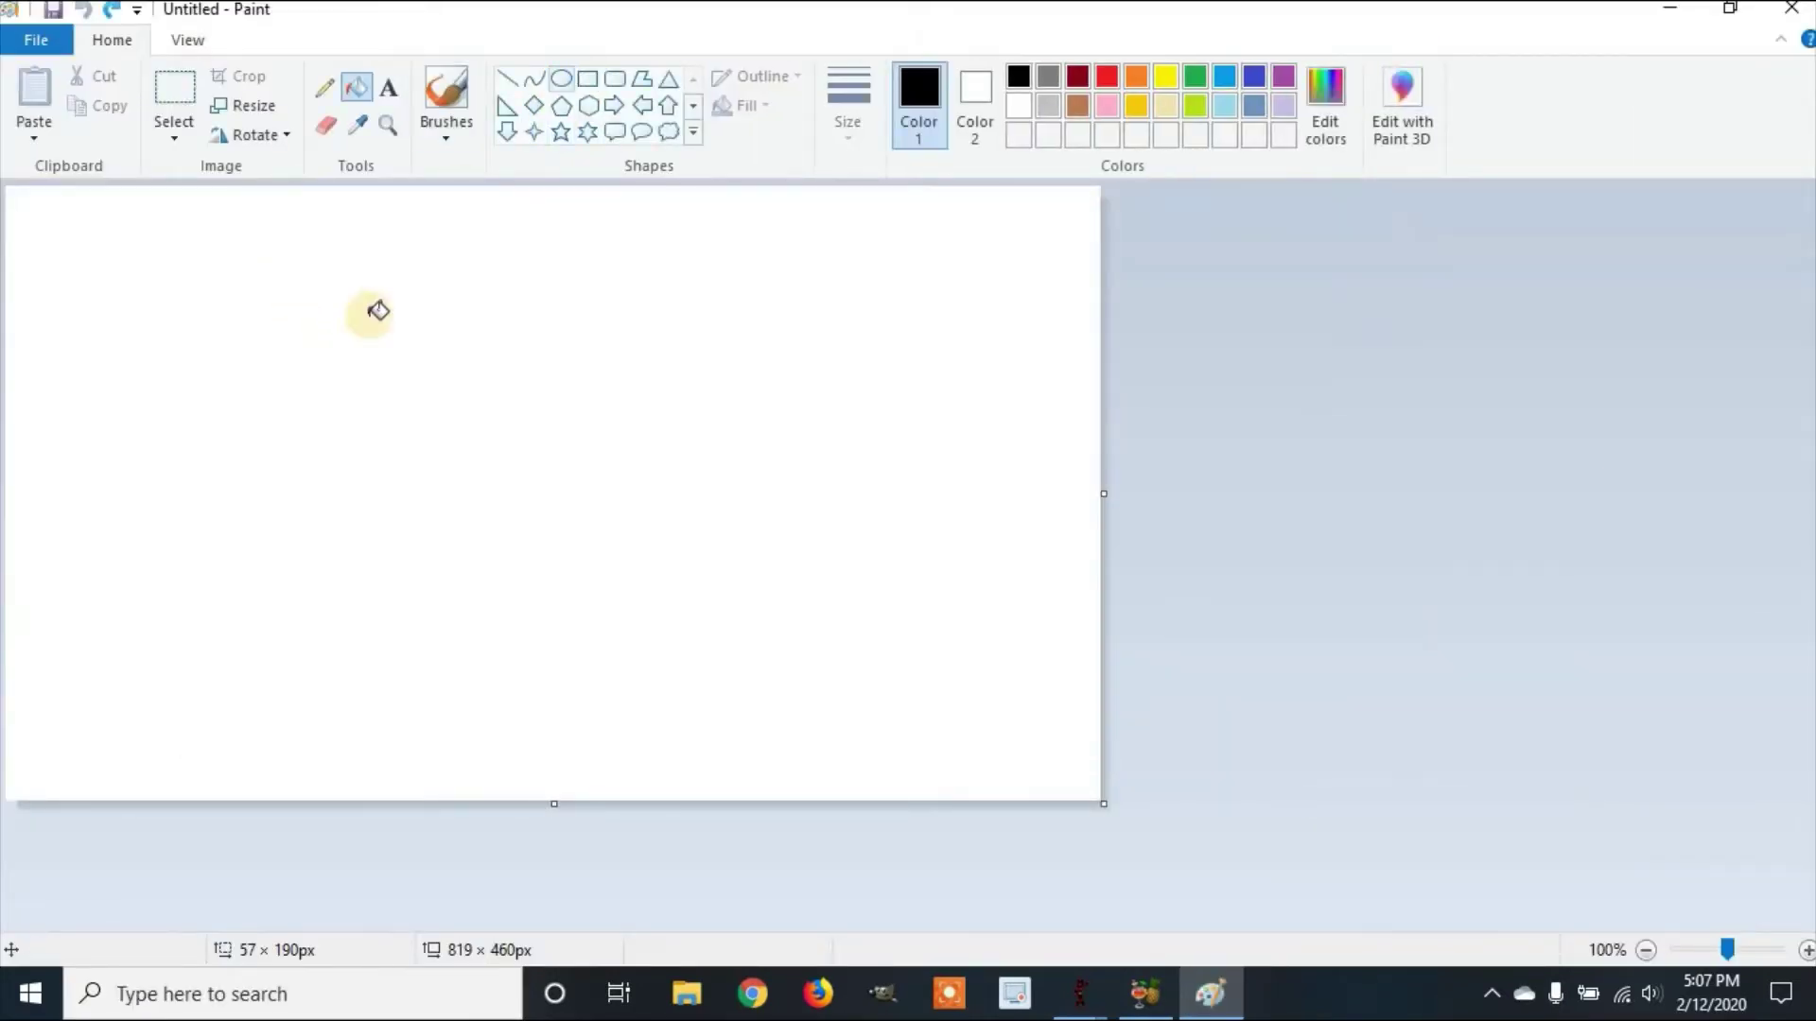
{"action": "left_click", "coordinate": [568, 83]}
{"action": "mouse_move", "coordinate": [38, 219]}
{"action": "left_mouse_down"}
{"action": "mouse_move", "coordinate": [65, 340]}
{"action": "mouse_move", "coordinate": [157, 446]}
{"action": "left_mouse_up"}
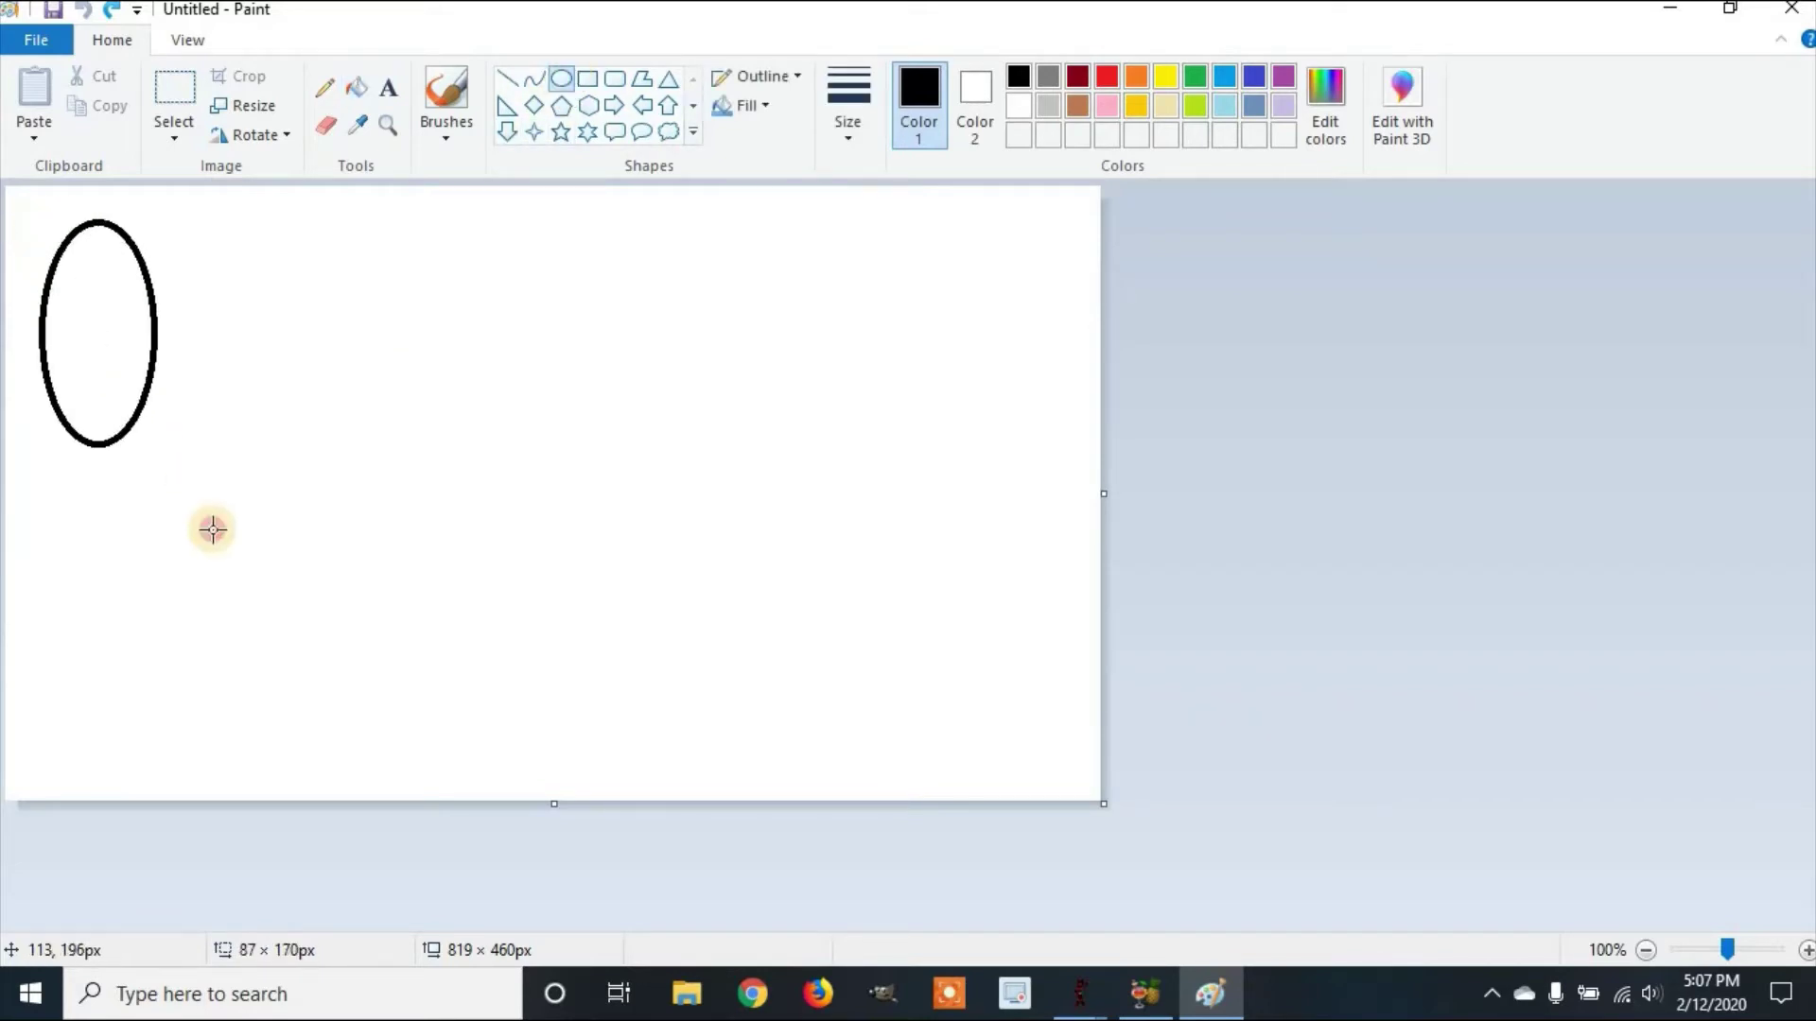
{"action": "left_click_drag", "start_coordinate": [213, 530], "coordinate": [209, 581]}
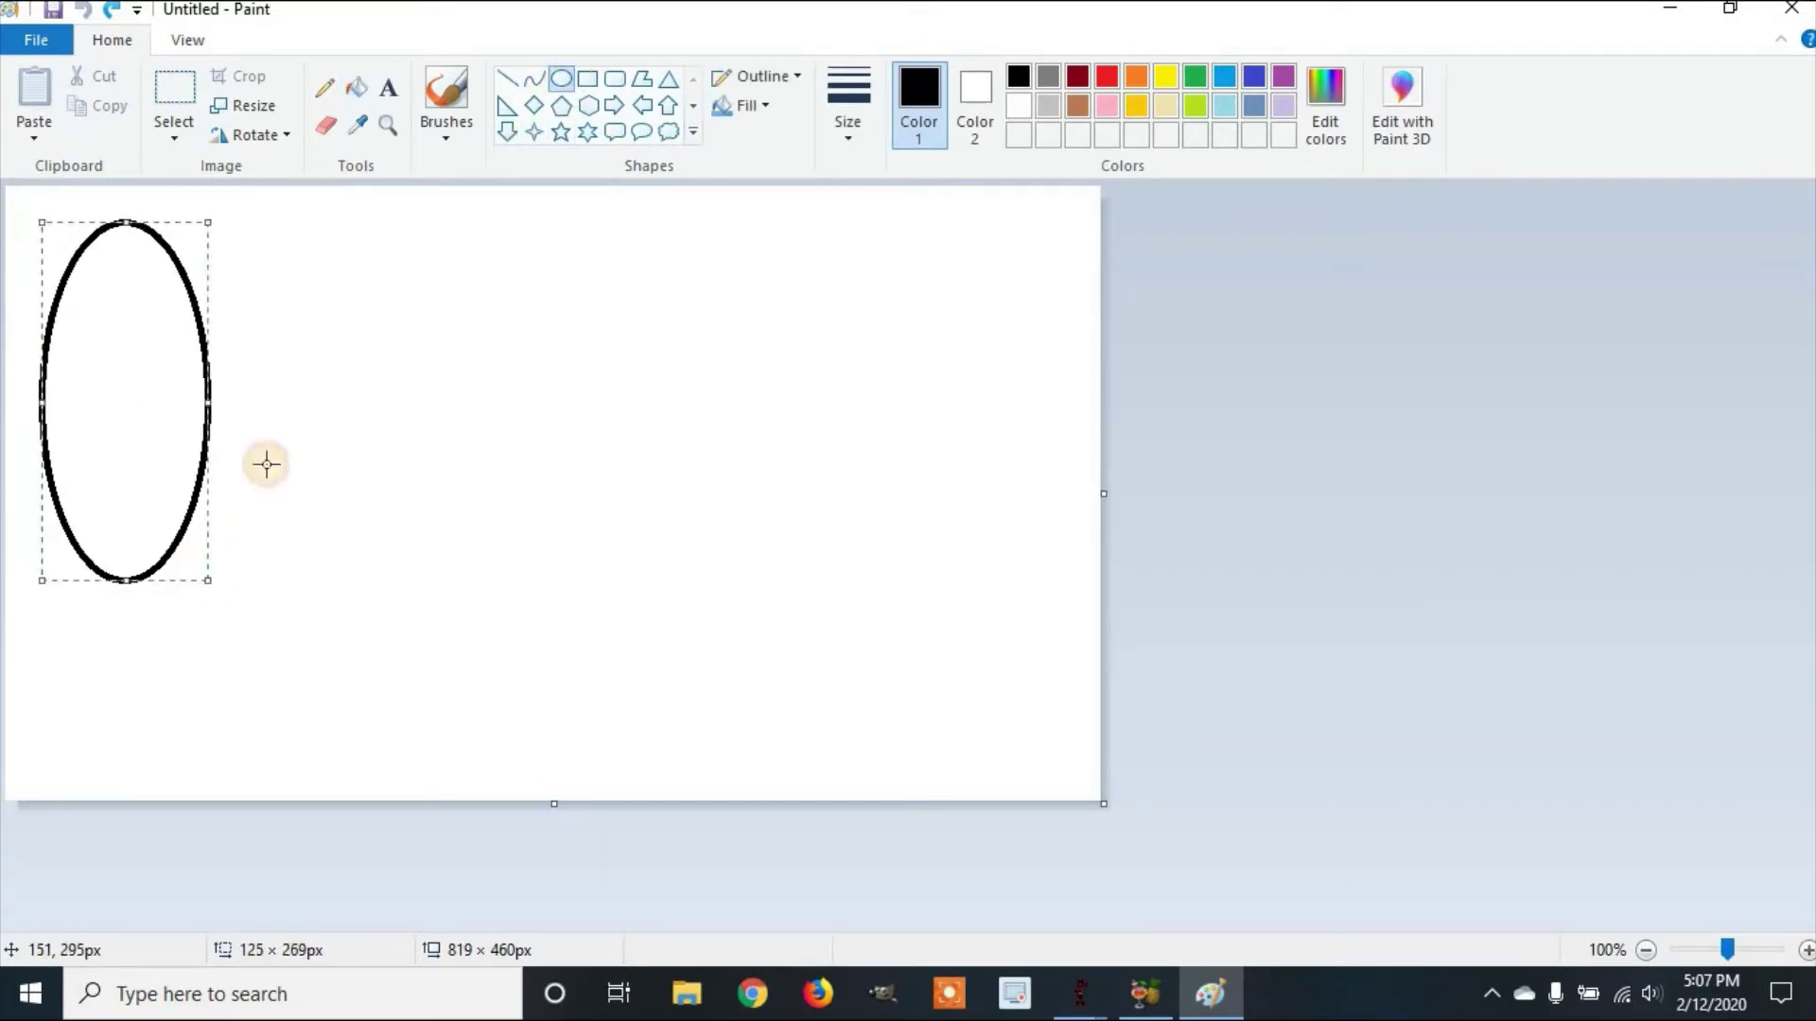
Give the ellipse a solid colour fill and flood its interior black.
{"action": "left_click", "coordinate": [767, 107]}
{"action": "left_click", "coordinate": [770, 172]}
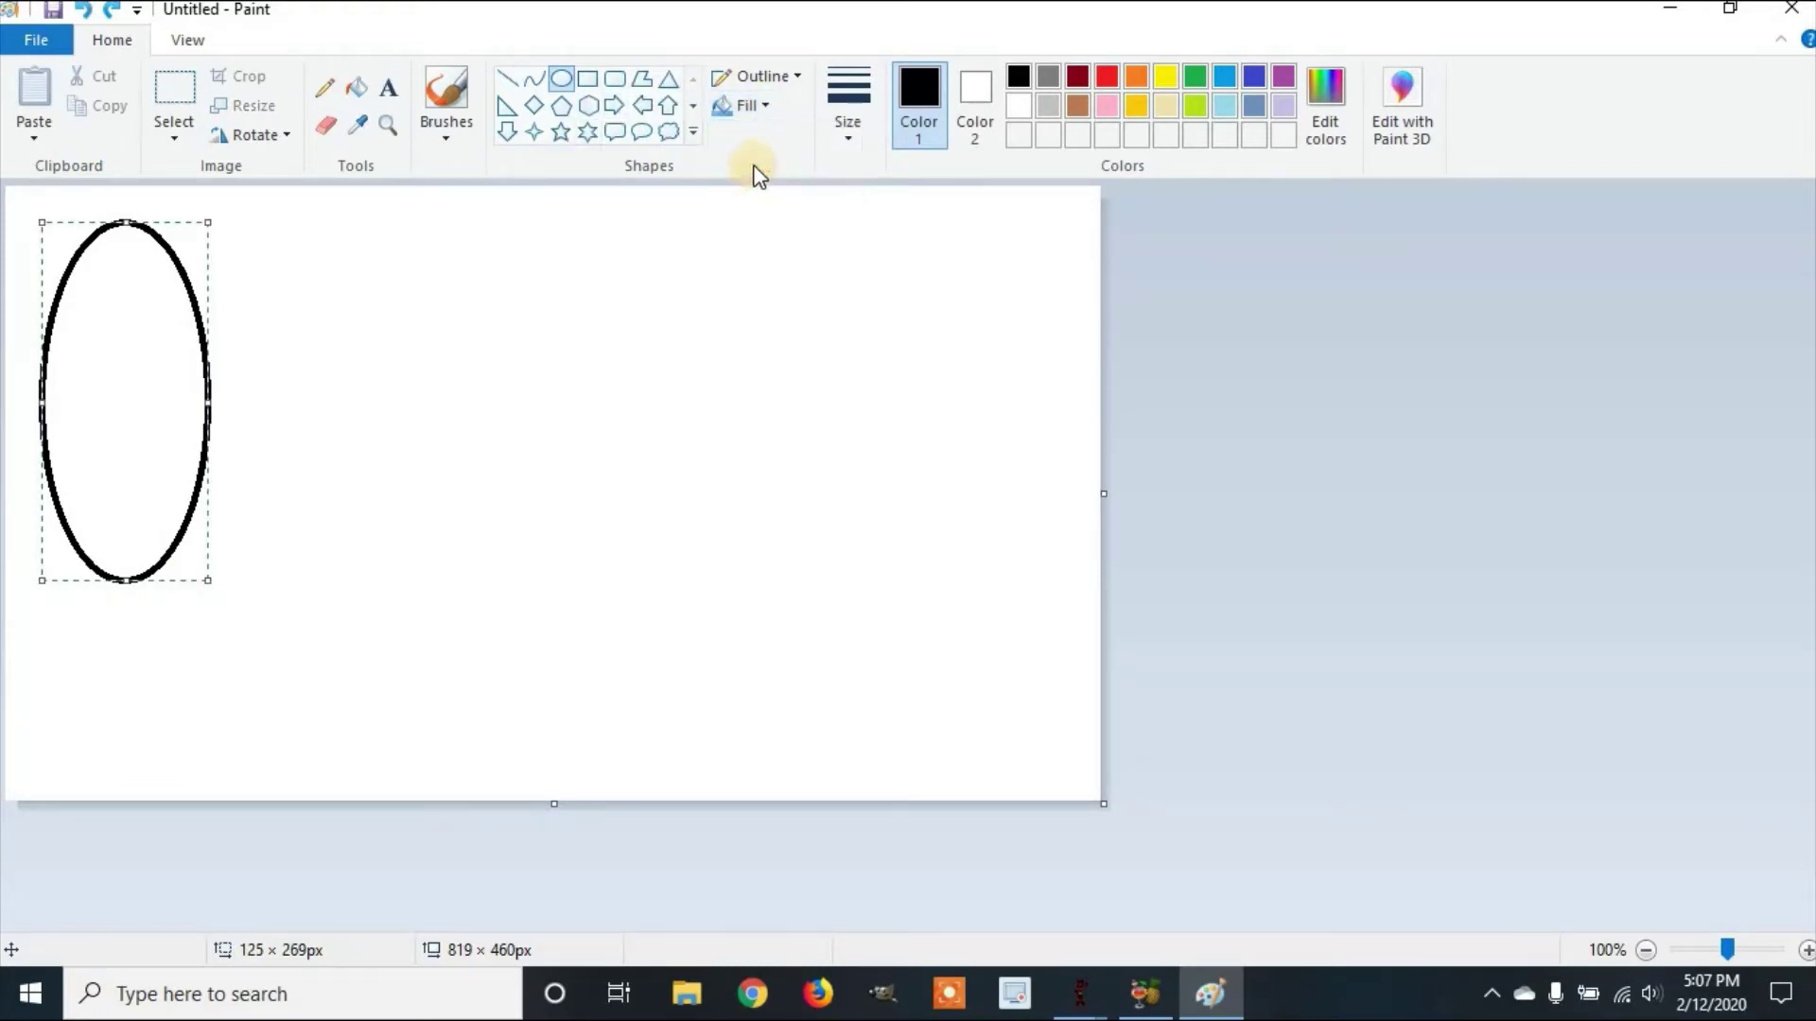
{"action": "left_click", "coordinate": [356, 87]}
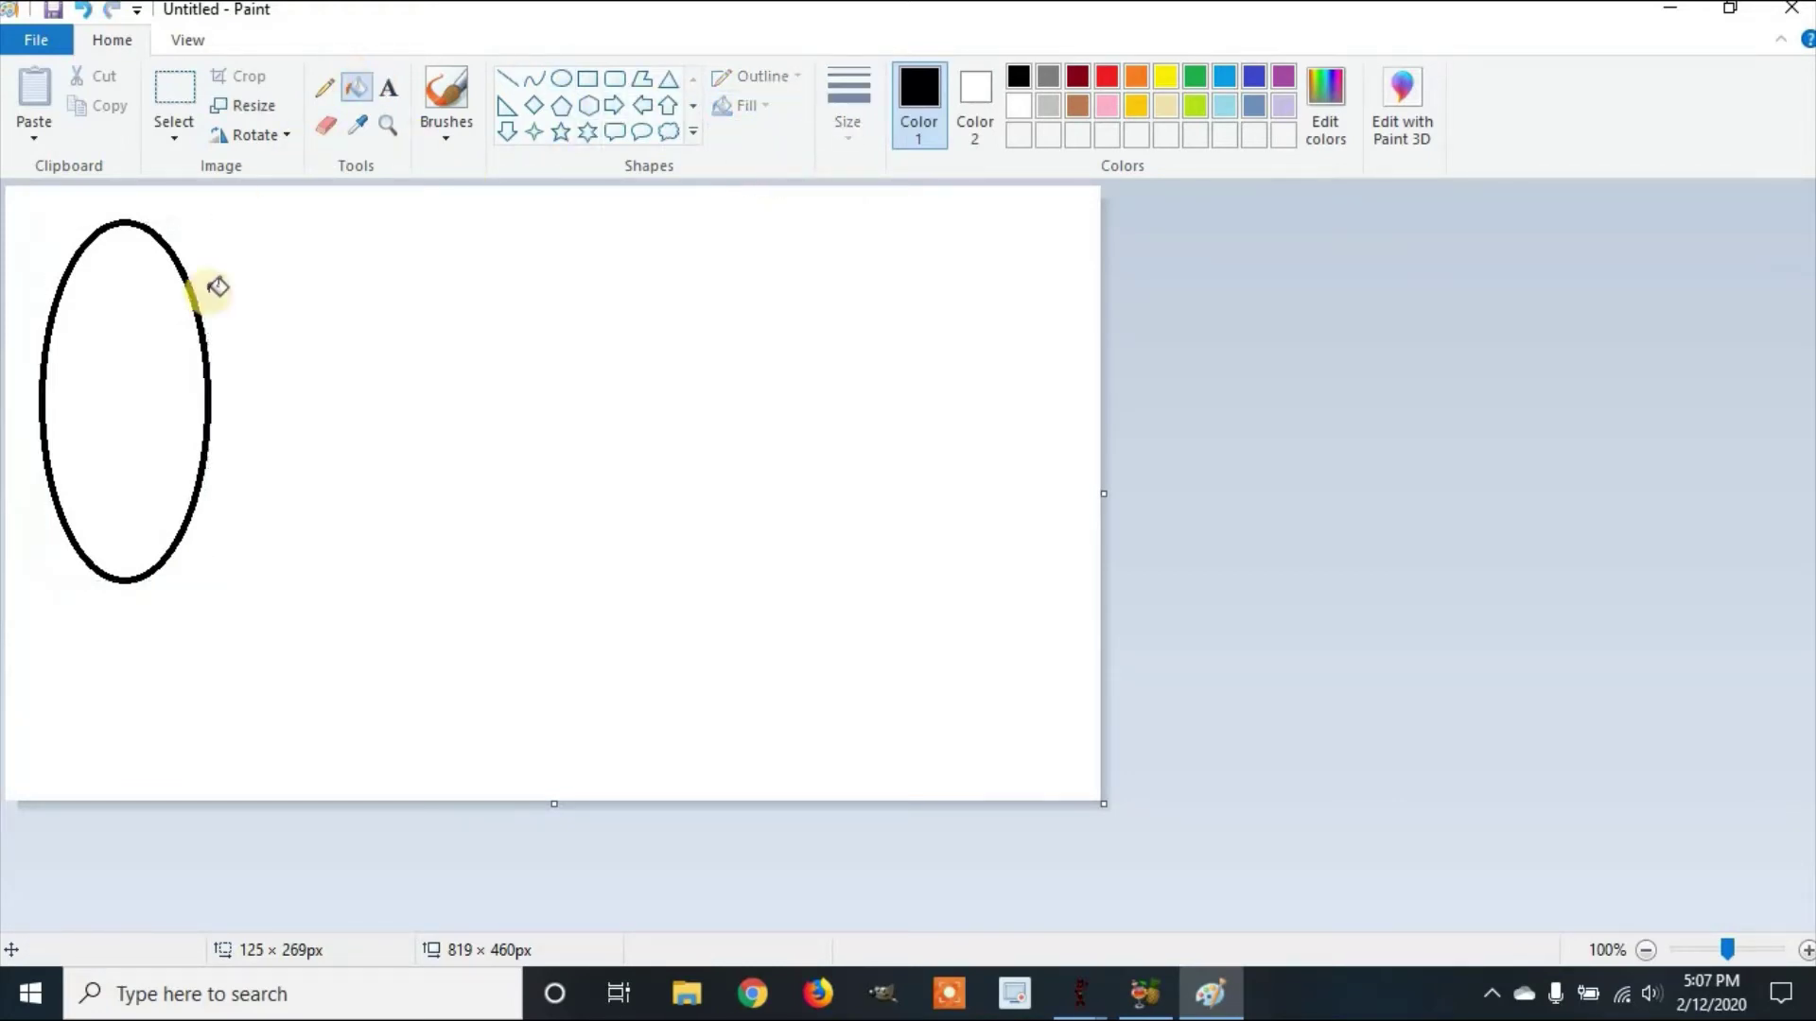
{"action": "left_click", "coordinate": [125, 365]}
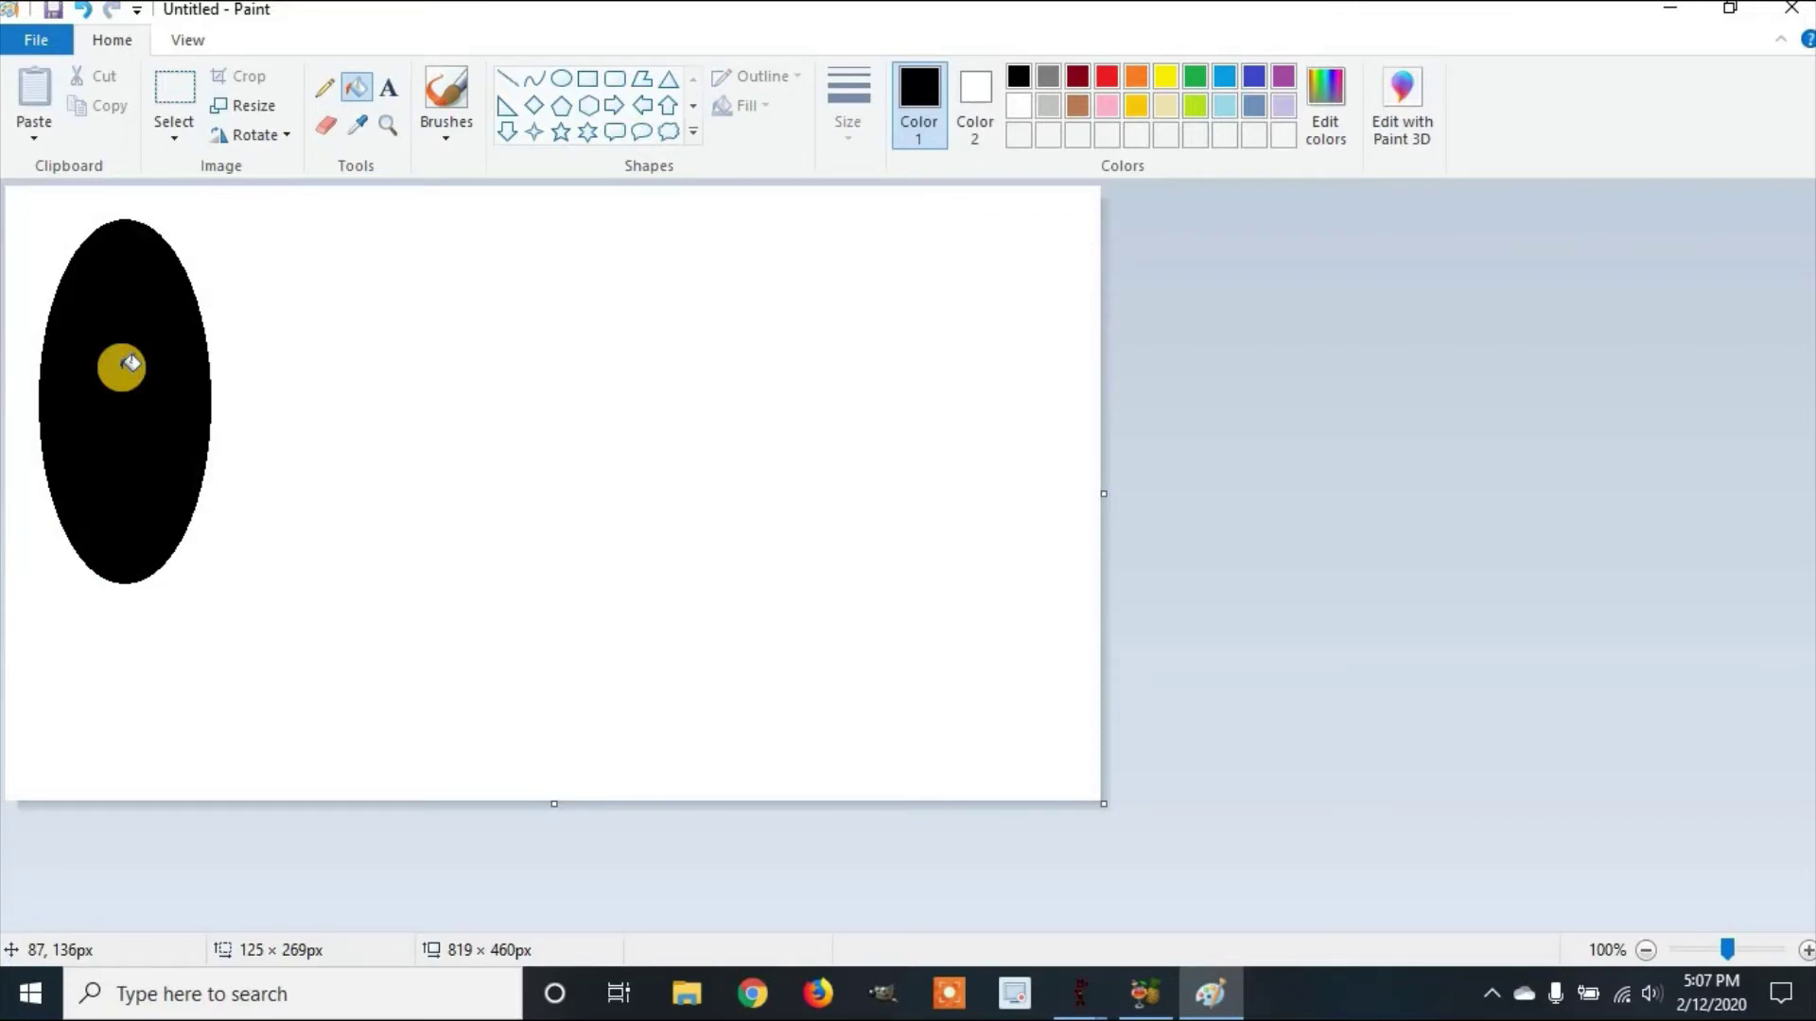
{"action": "left_click", "coordinate": [563, 79]}
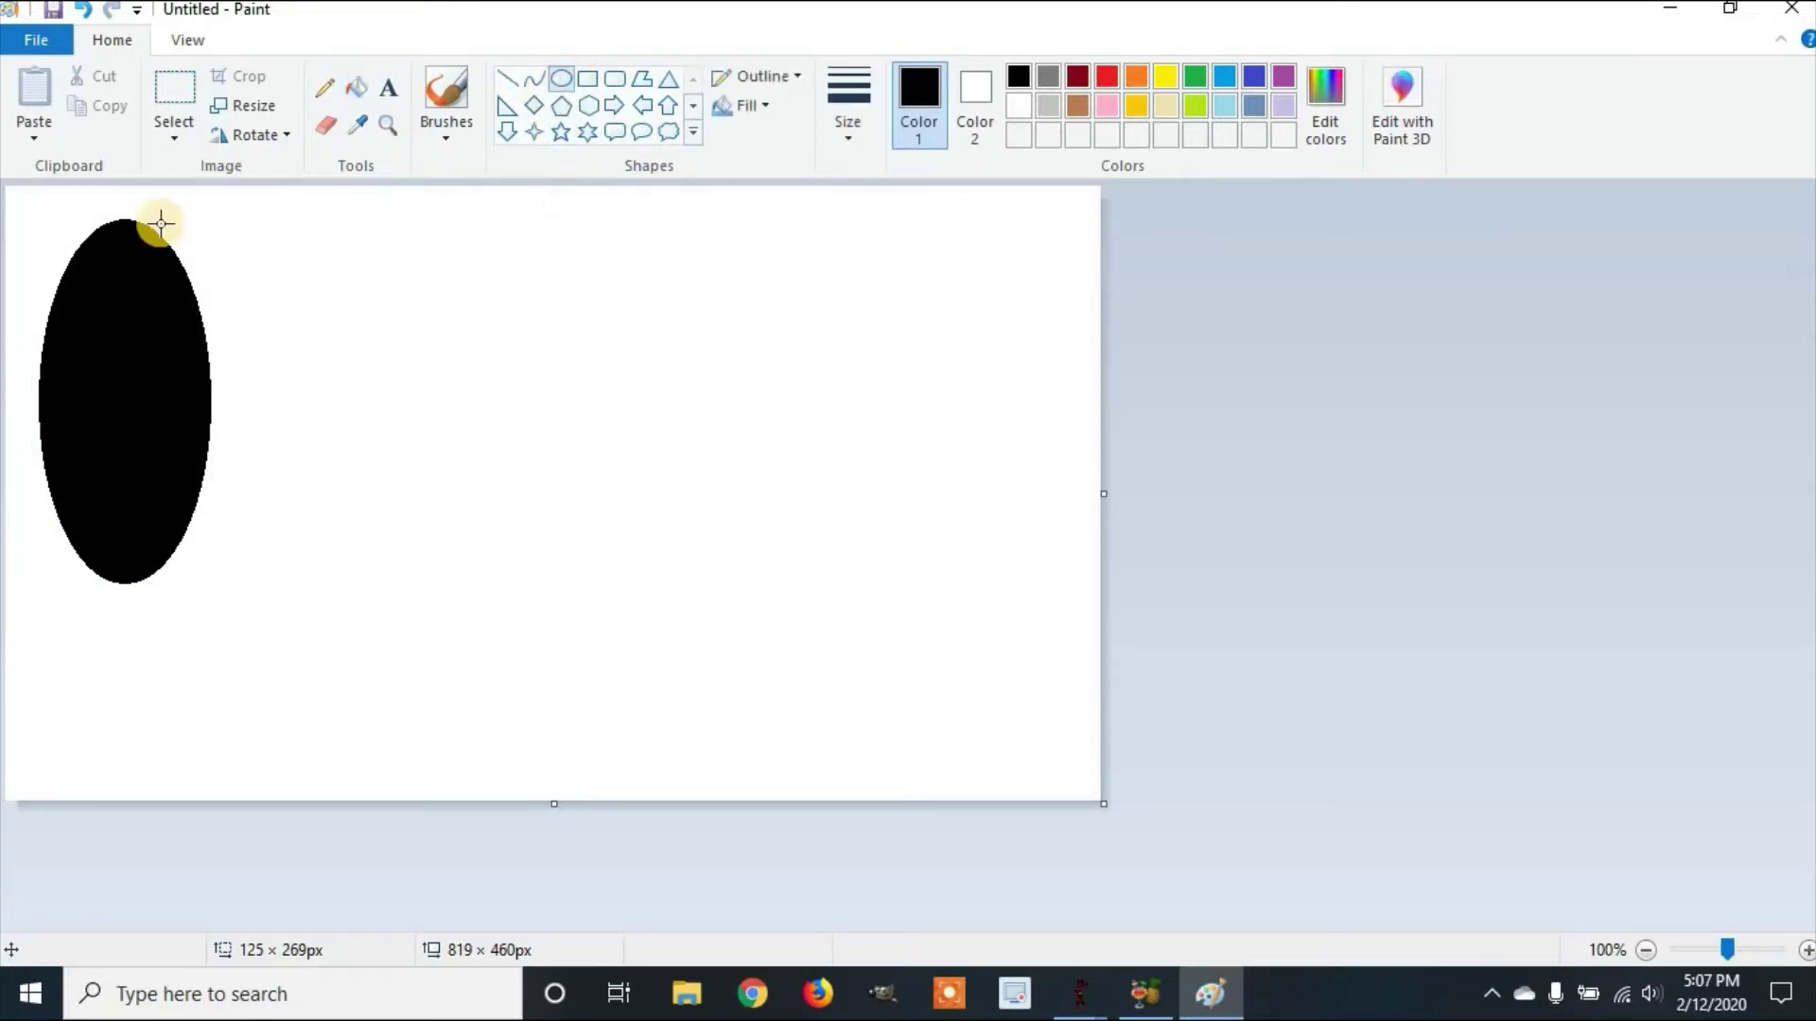
Draw a white oval inside the black ellipse, then crop the canvas tightly around the ring.
{"action": "left_click_drag", "start_coordinate": [90, 275], "coordinate": [194, 537]}
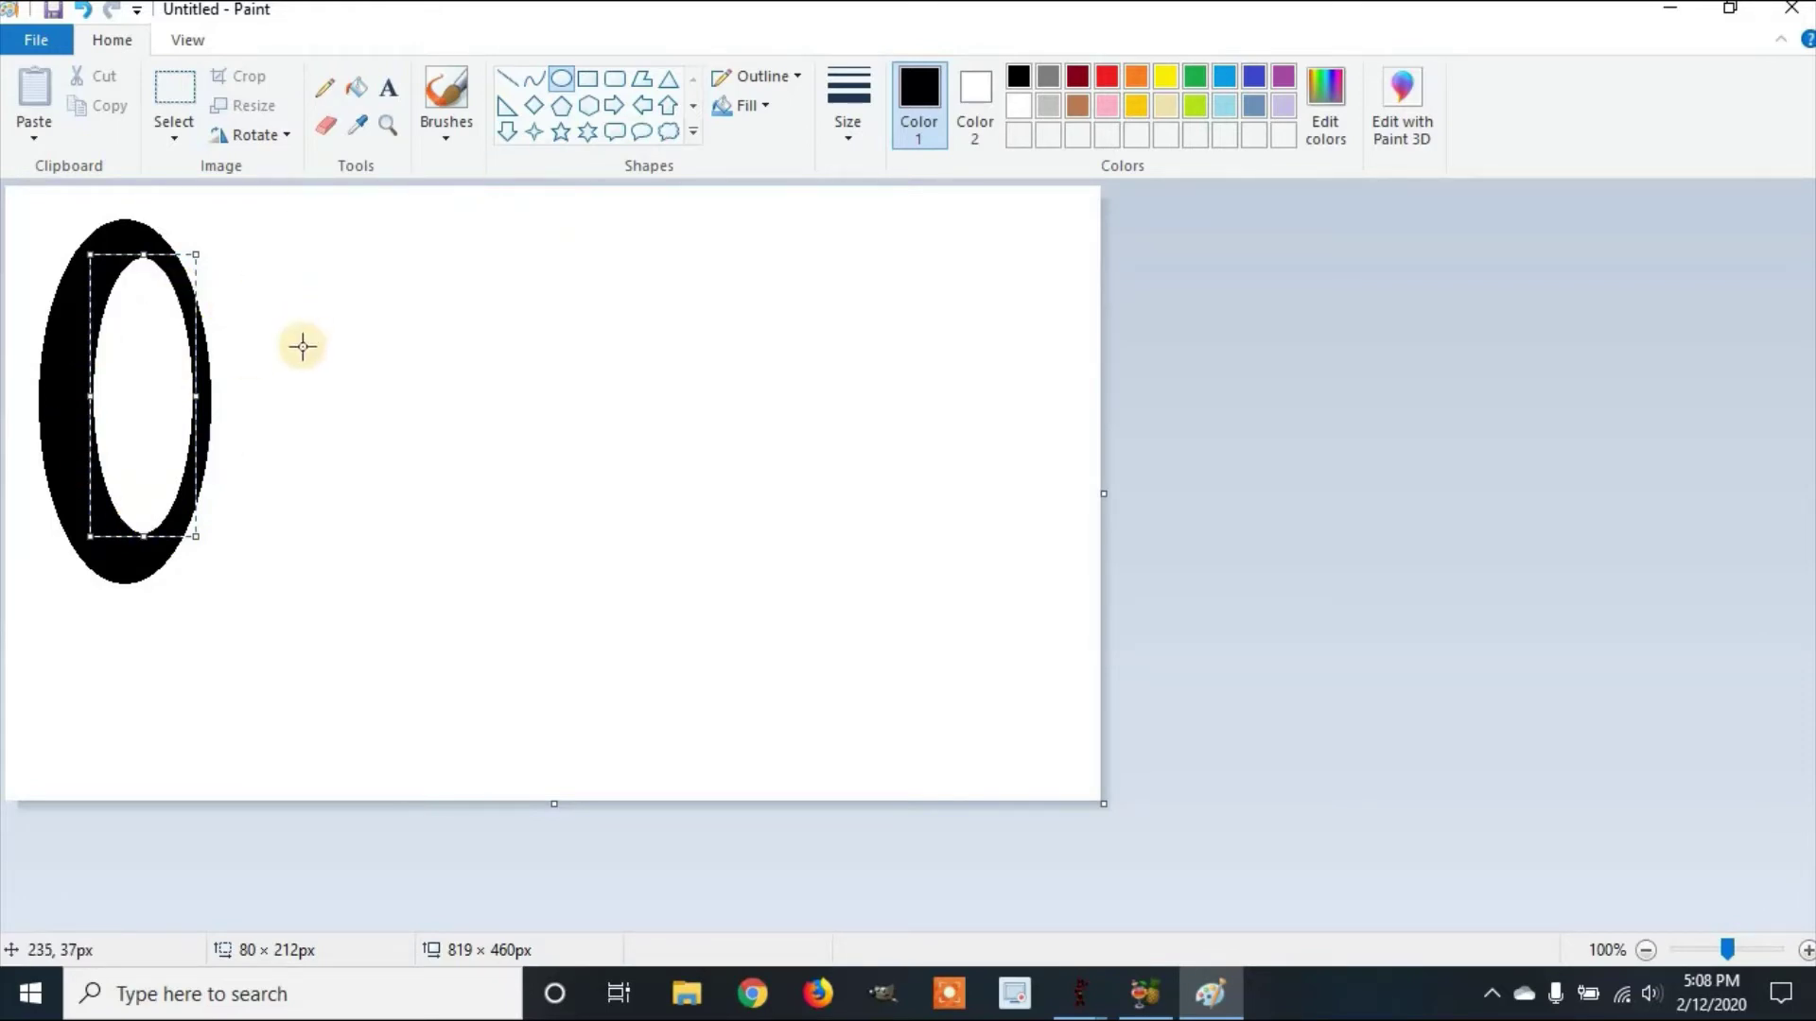
{"action": "left_click", "coordinate": [174, 132]}
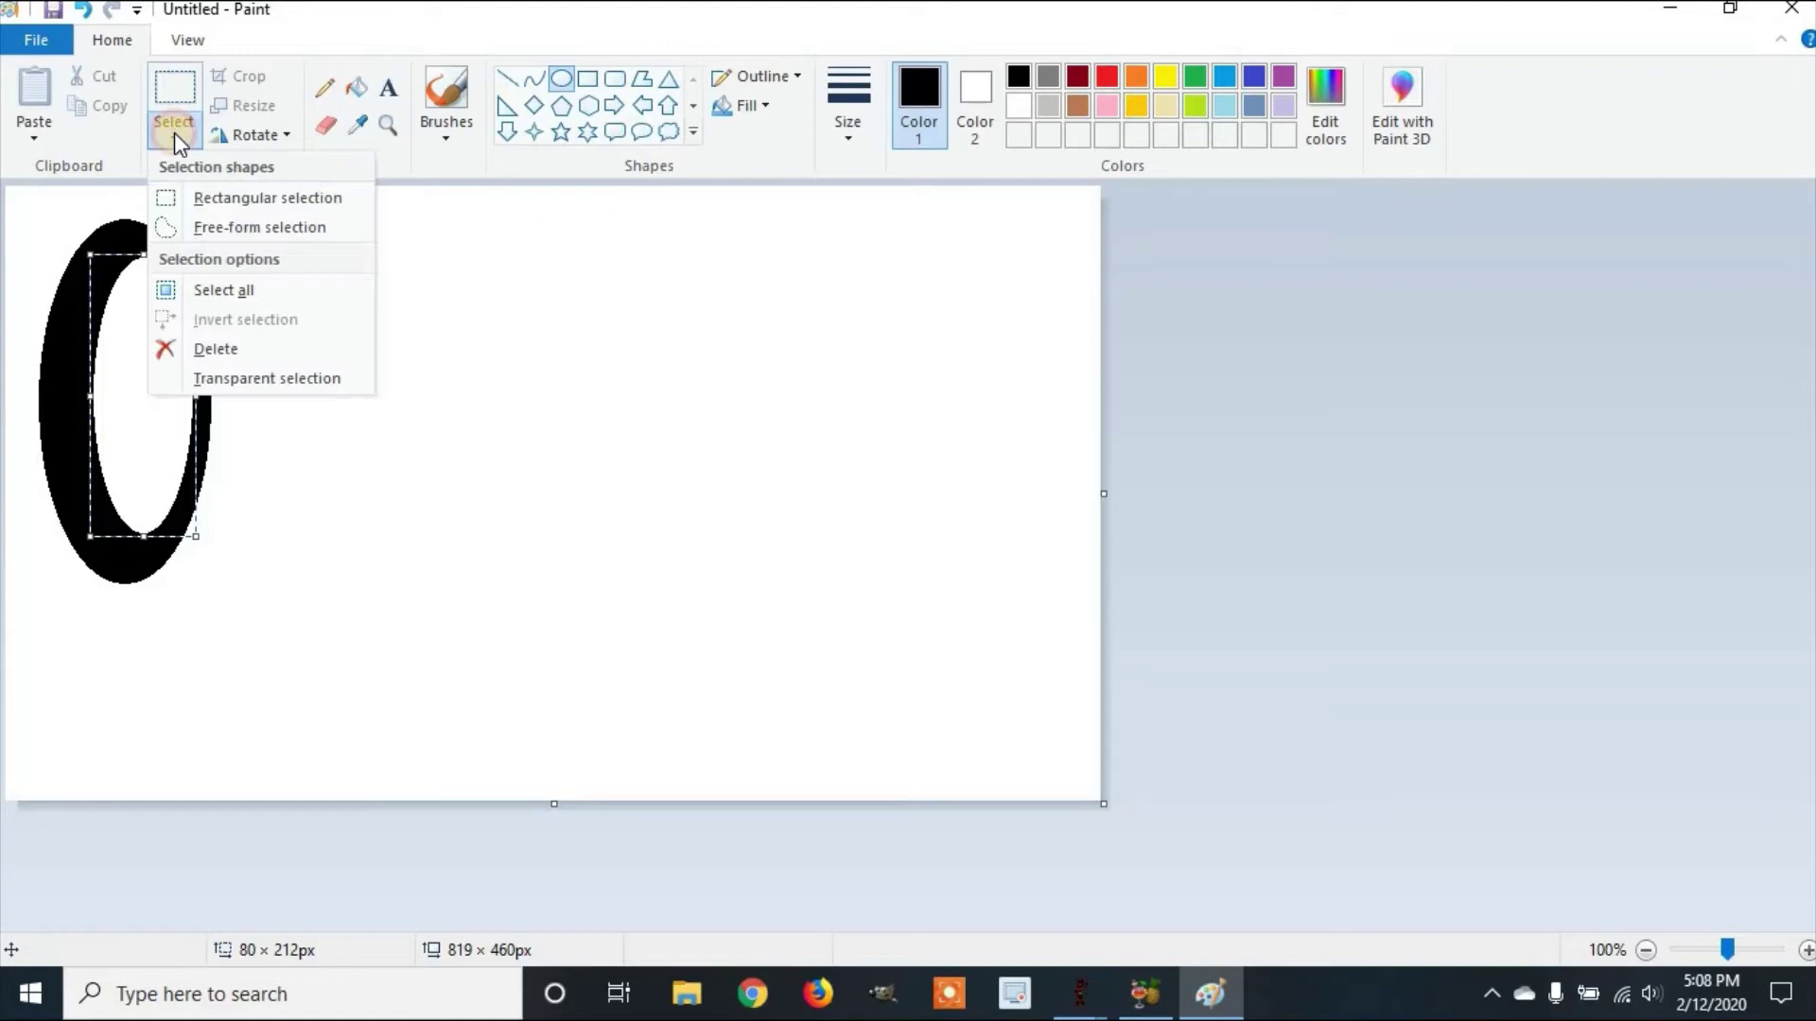
{"action": "left_click", "coordinate": [232, 199]}
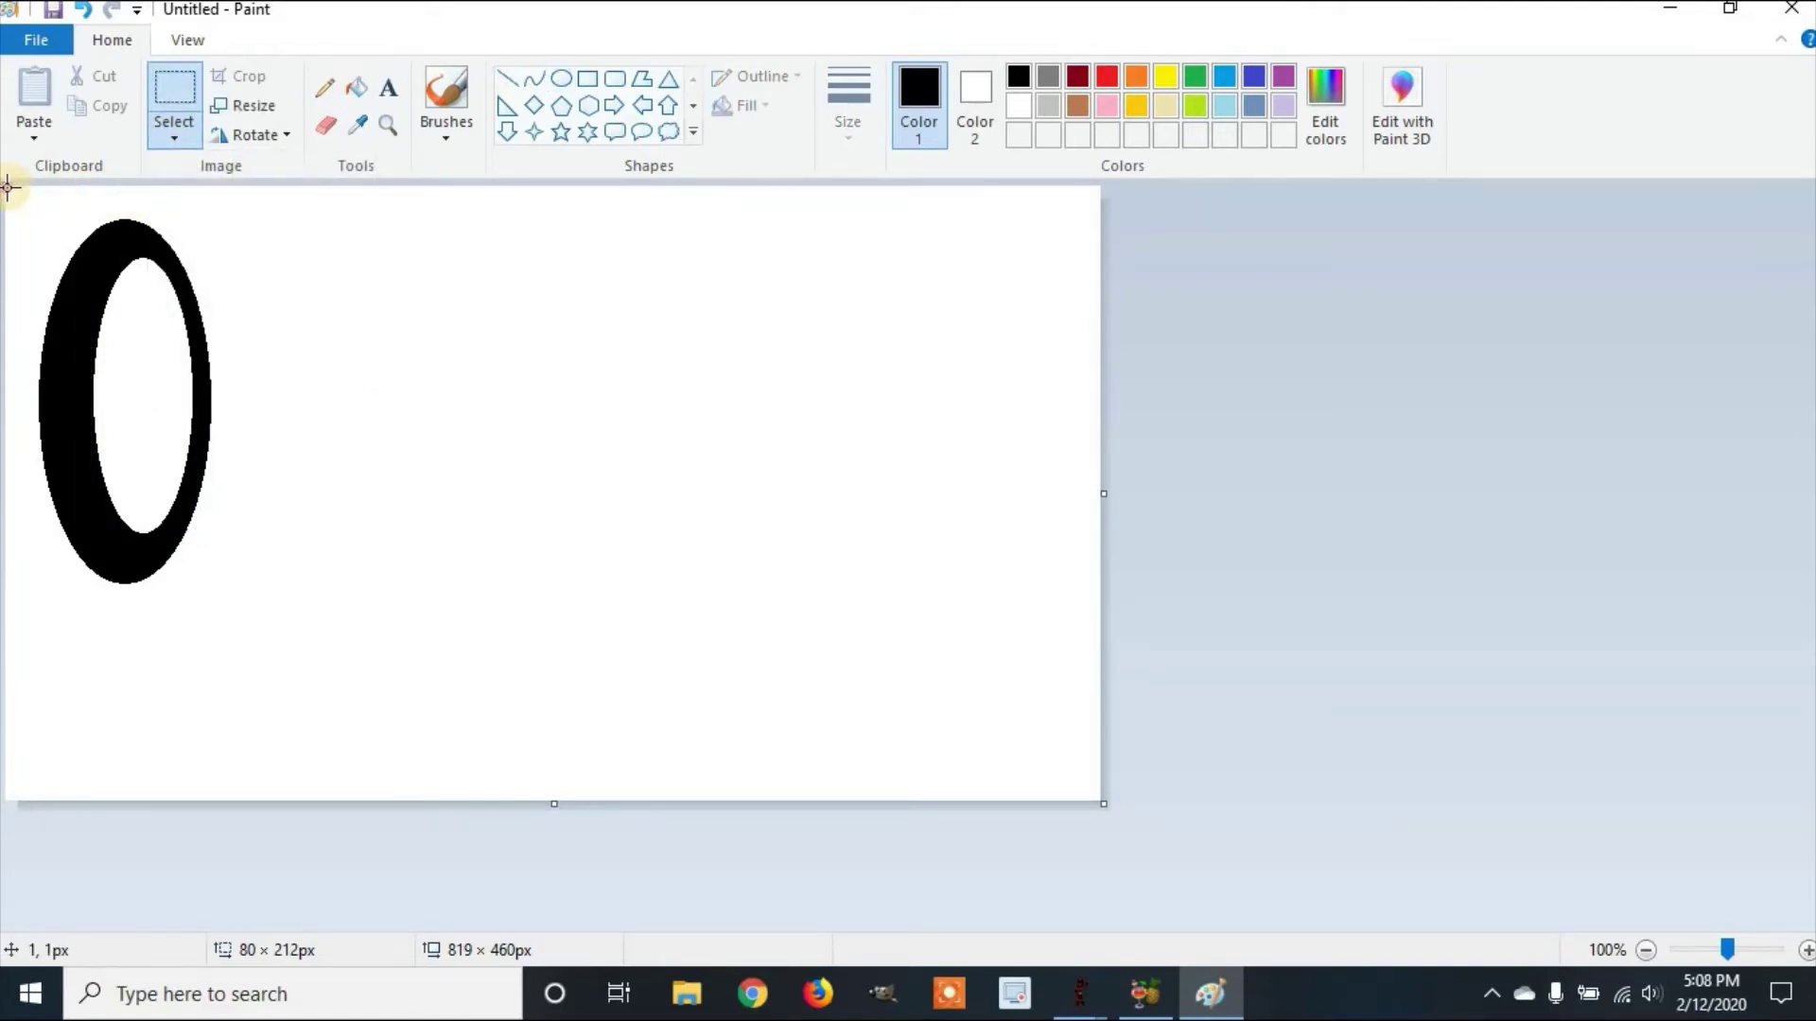
{"action": "left_click_drag", "start_coordinate": [10, 189], "coordinate": [255, 622]}
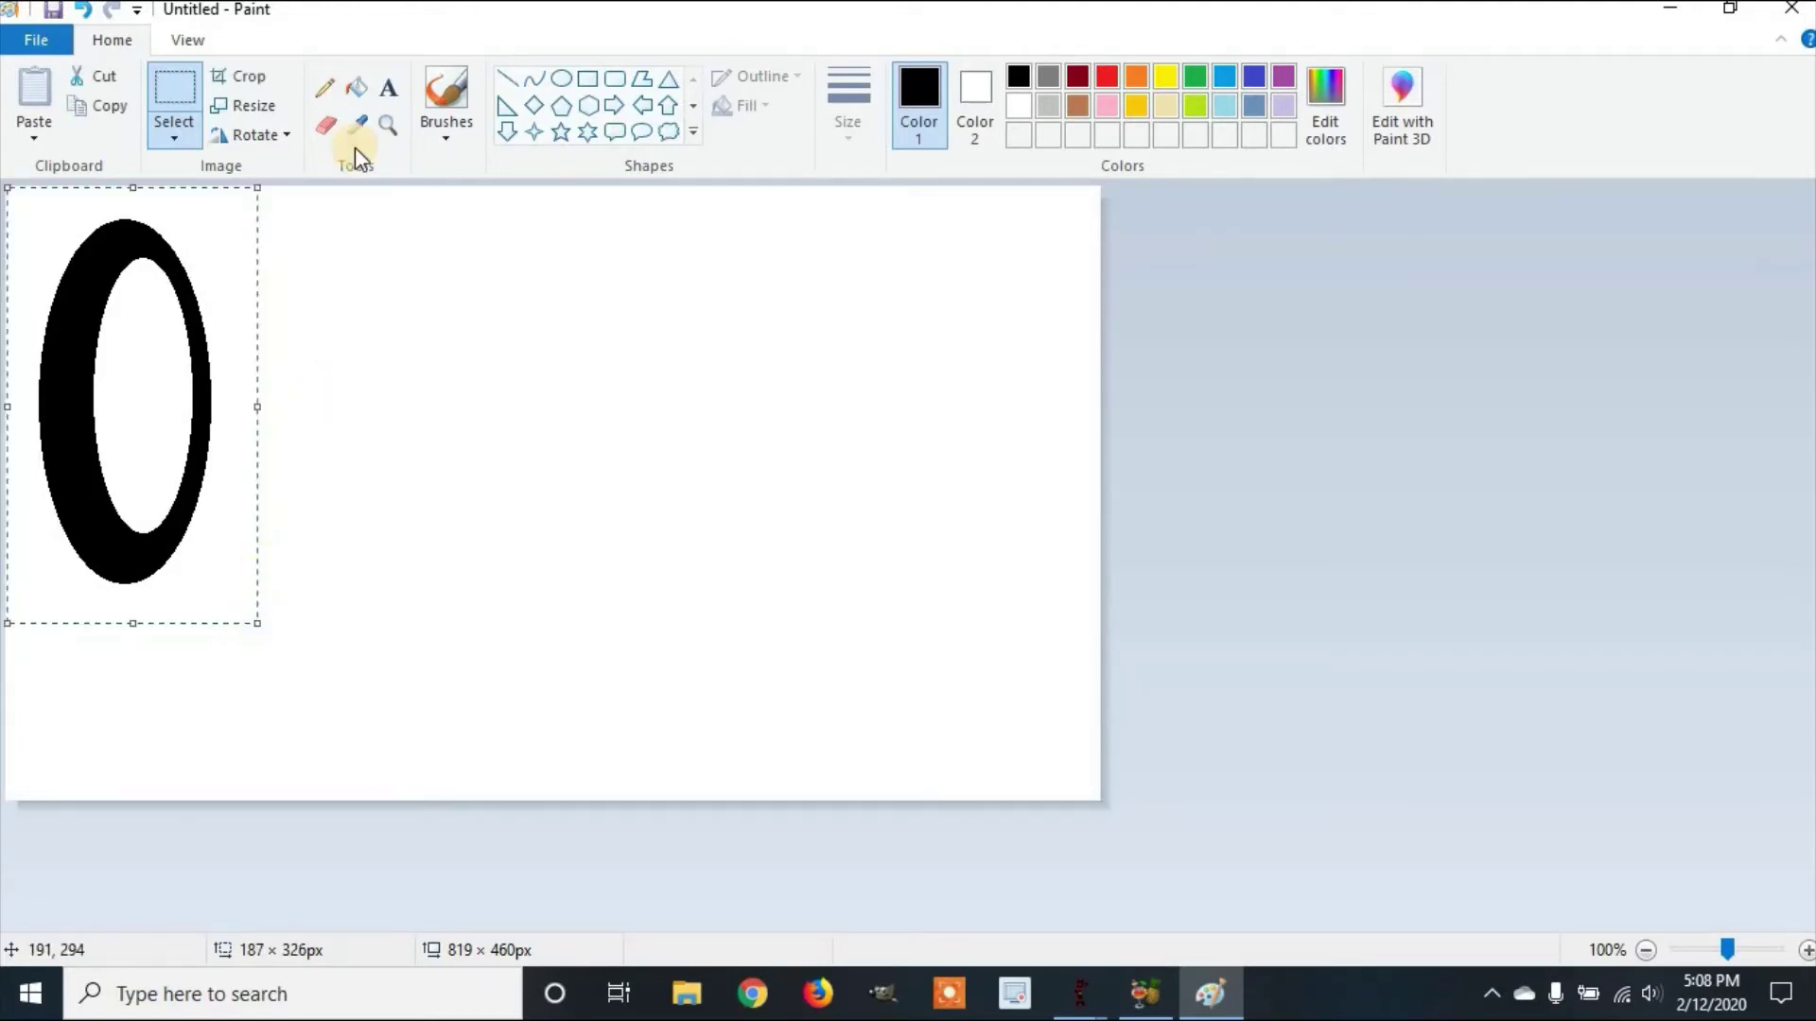
{"action": "left_click", "coordinate": [252, 73]}
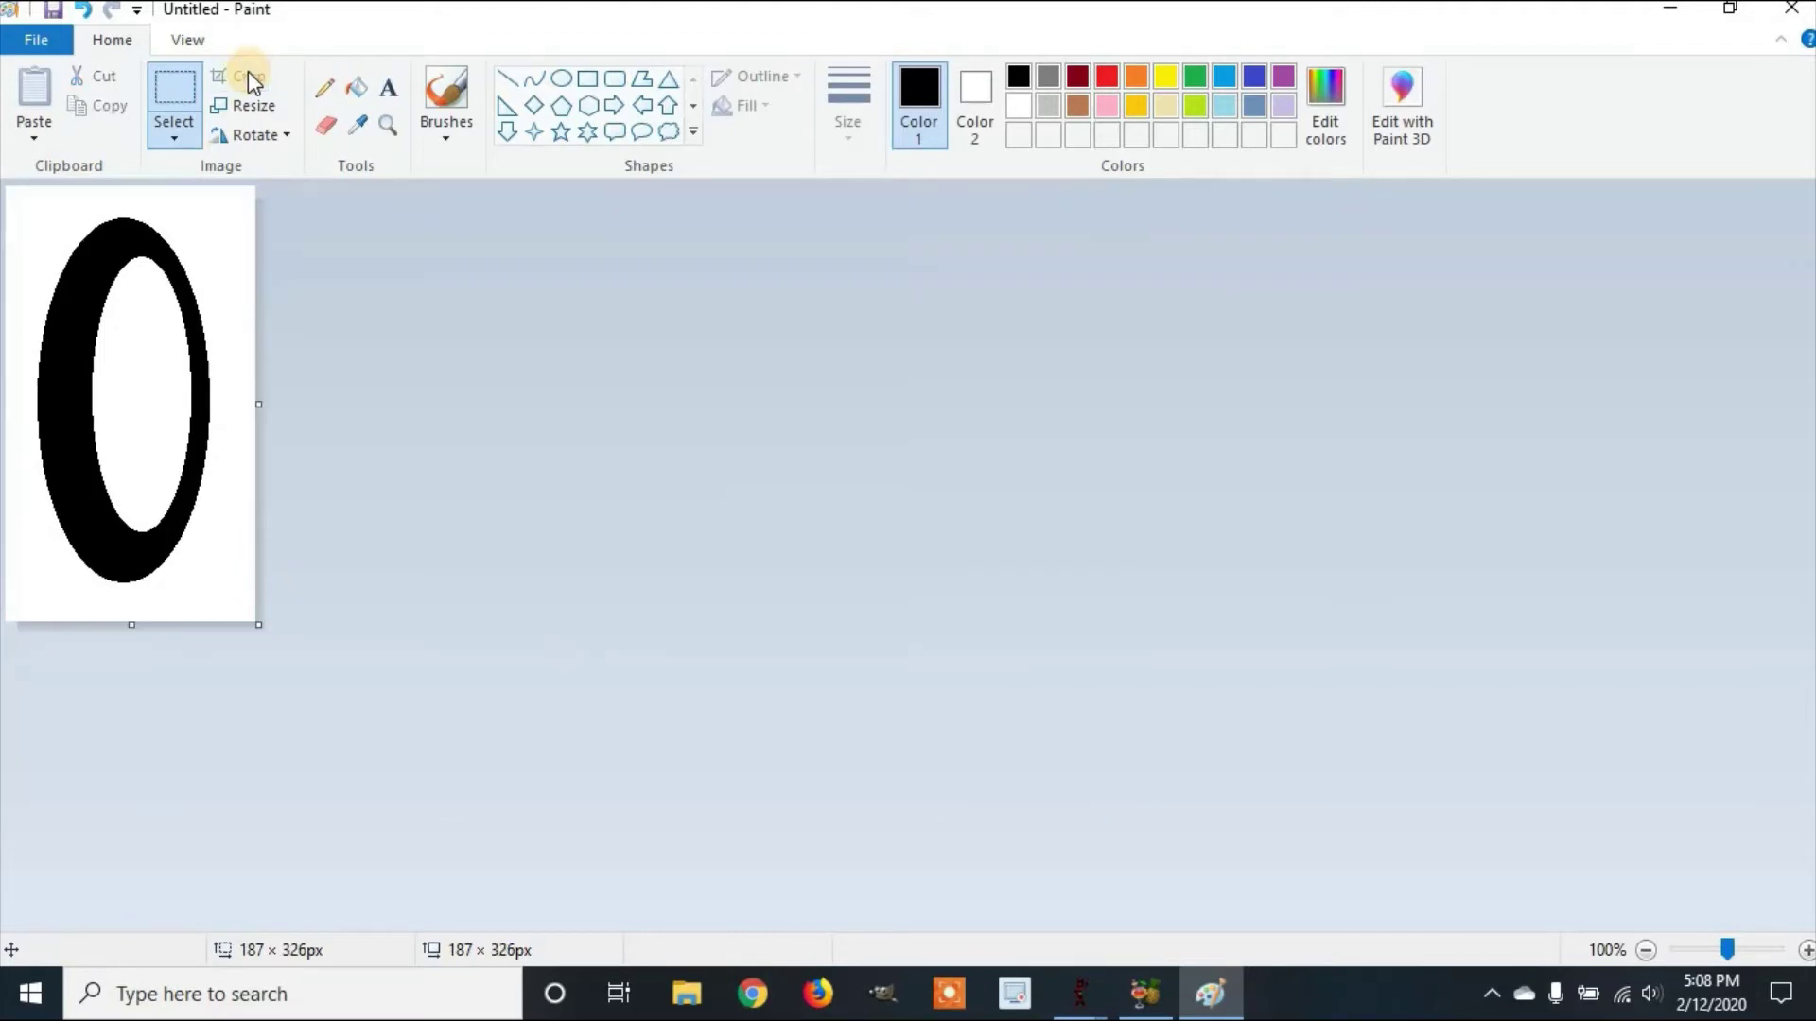
Save the ring as the PNG 'Shockwave Effect' in the Animation reasources folder.
{"action": "left_click", "coordinate": [41, 42]}
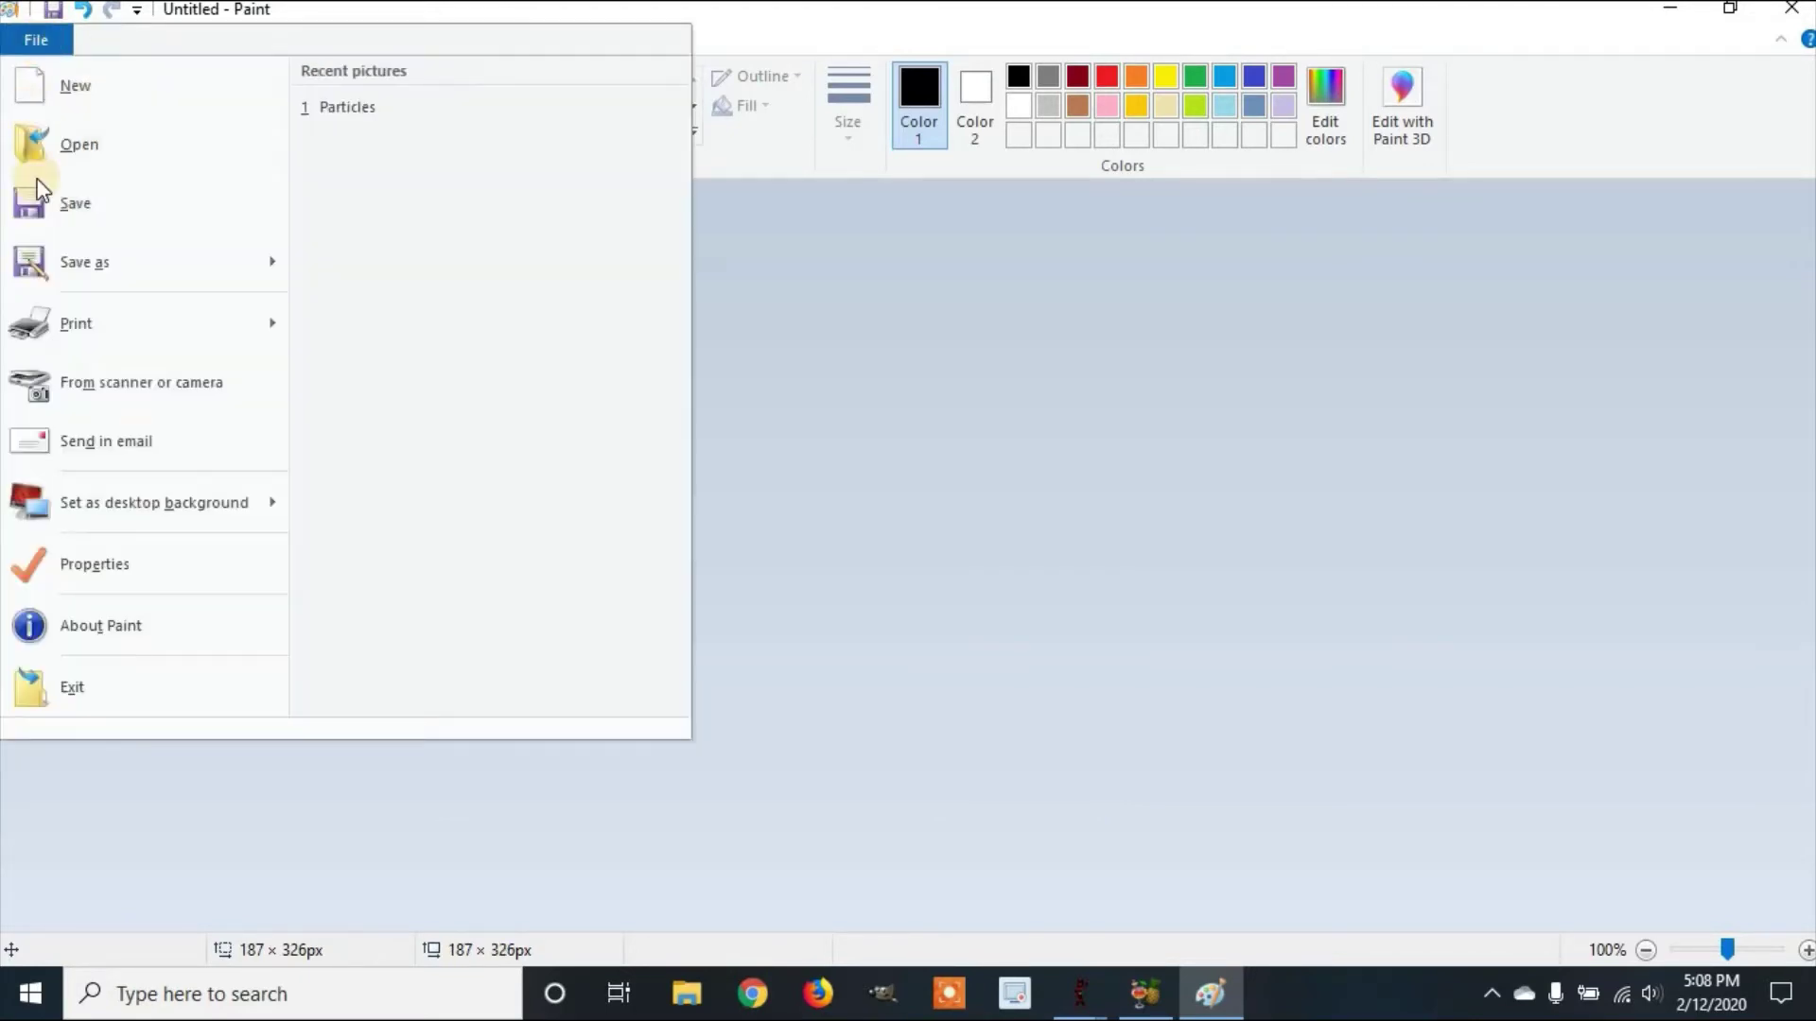
{"action": "mouse_move", "coordinate": [129, 281]}
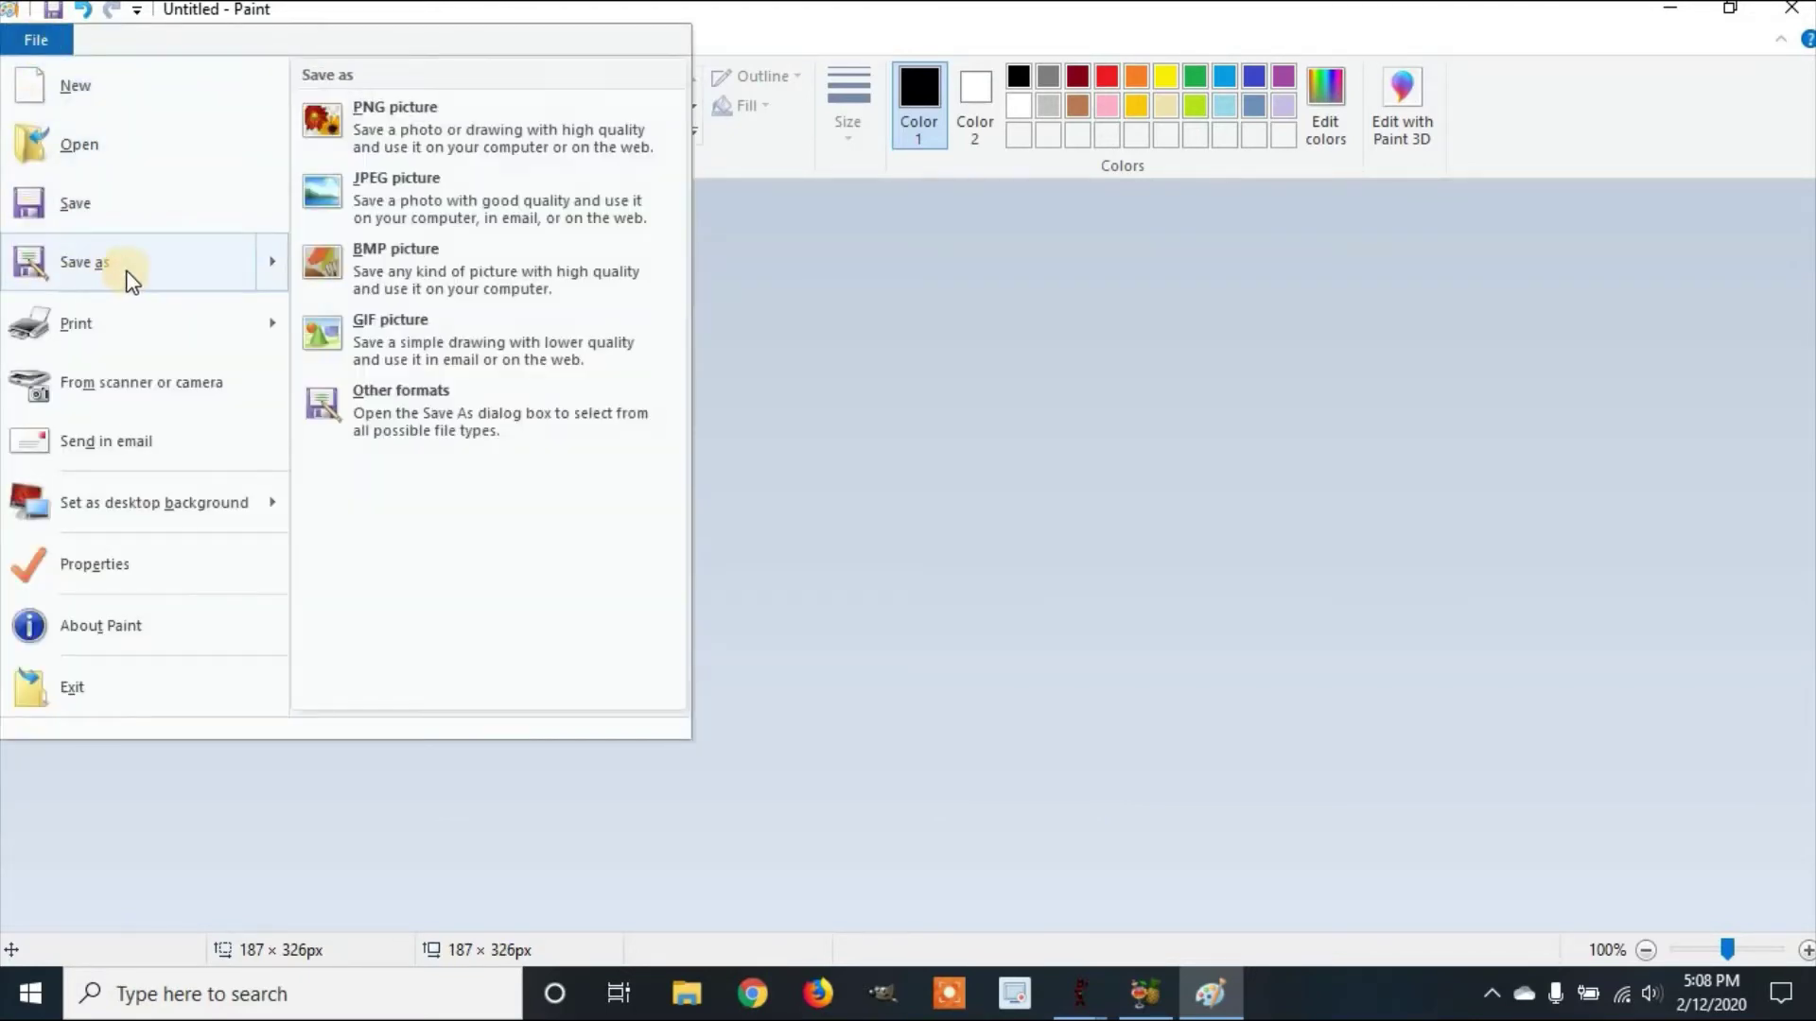
{"action": "left_click", "coordinate": [206, 265]}
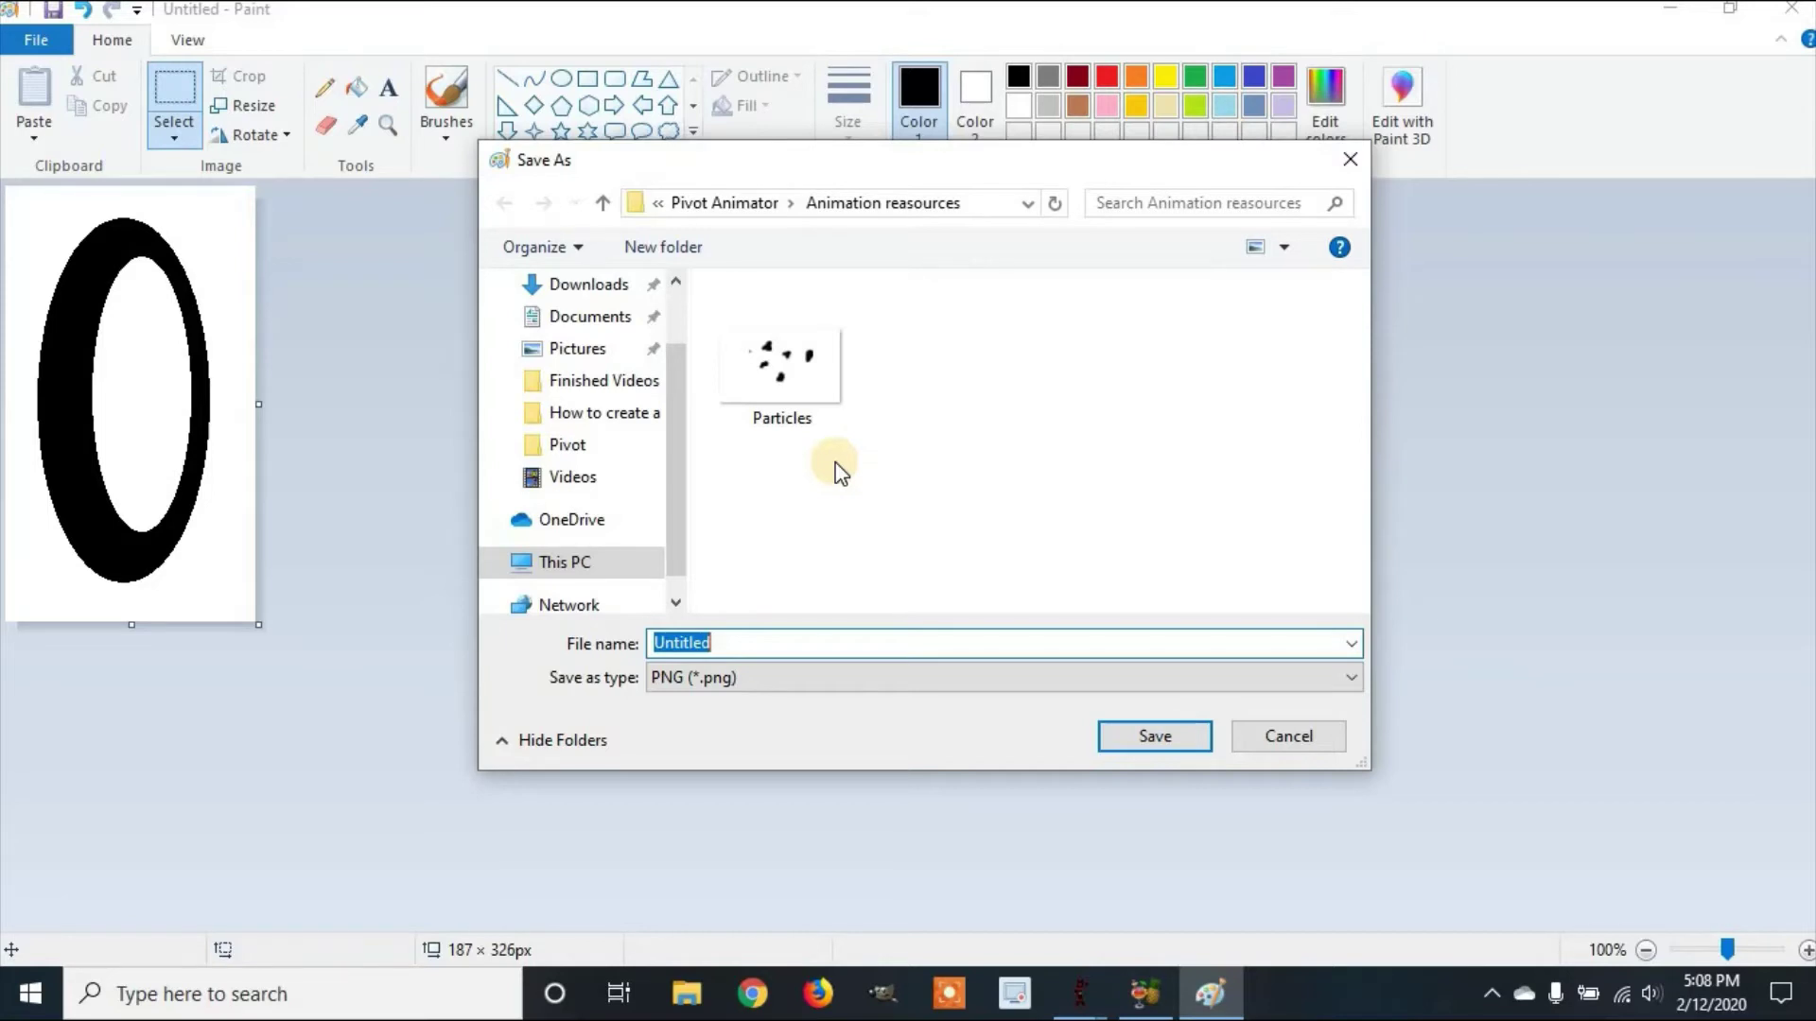
{"action": "type", "text": "Shockwave Effect"}
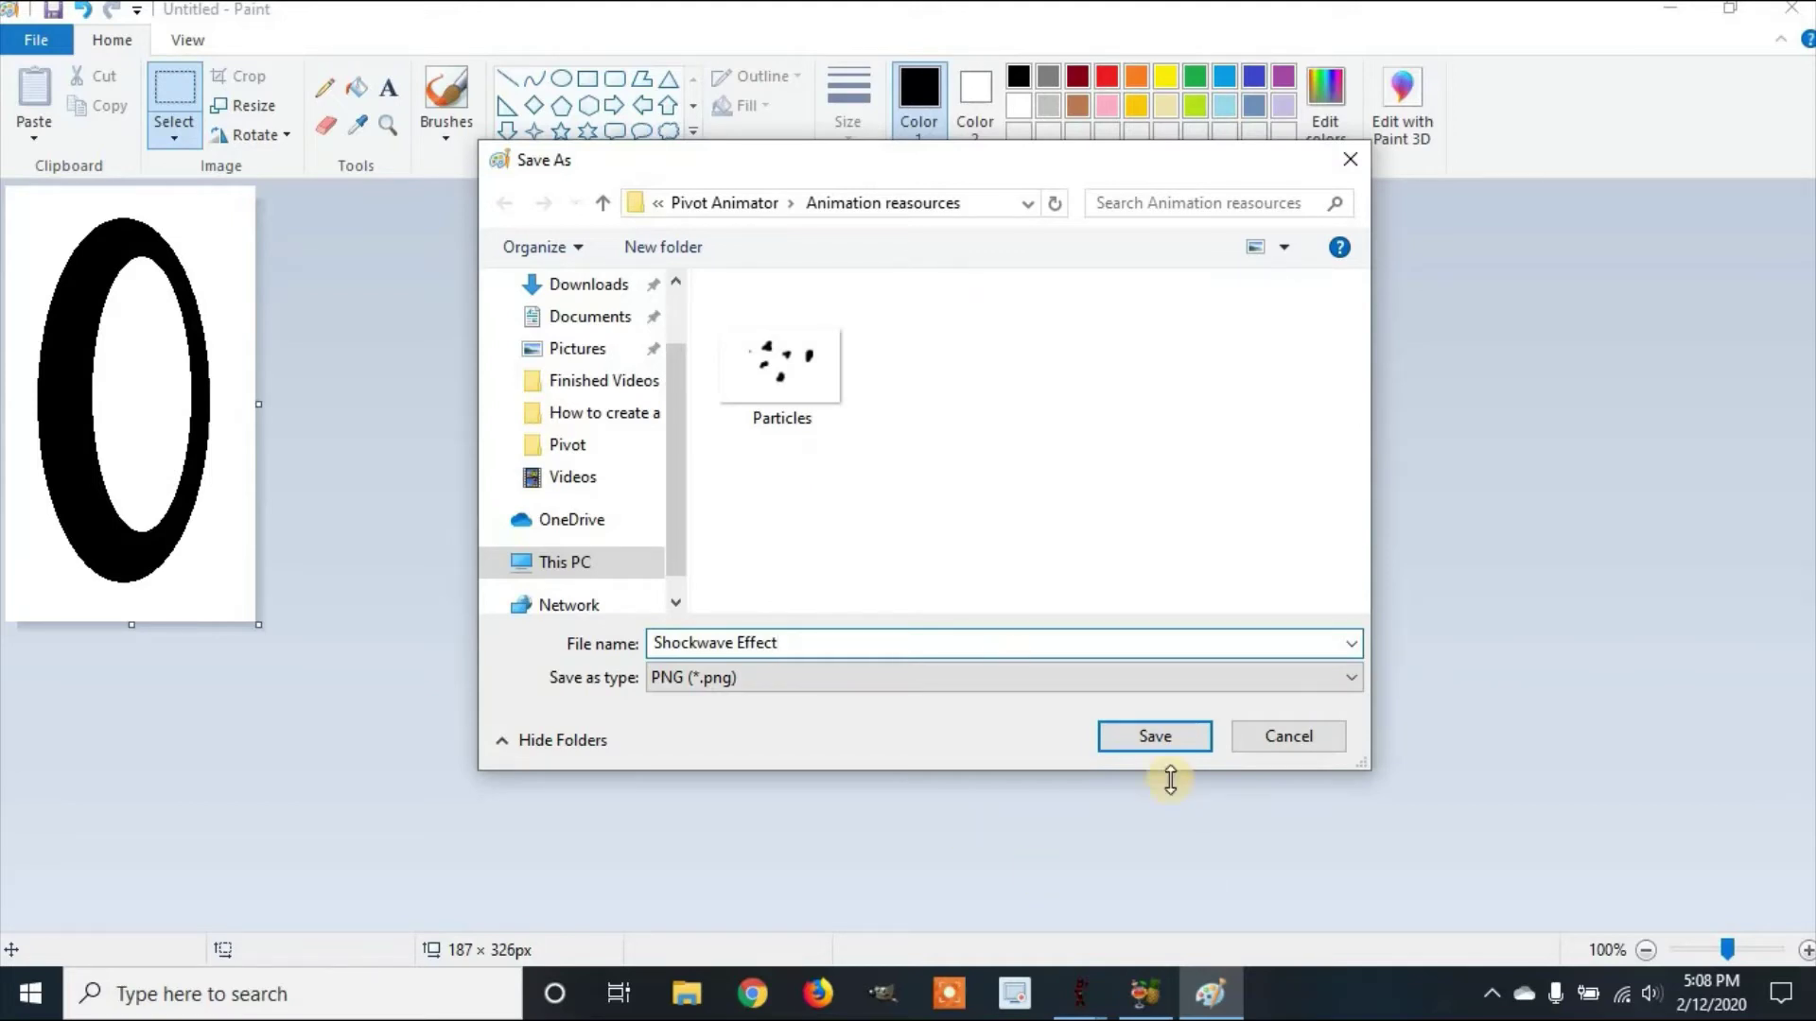
{"action": "left_click", "coordinate": [1165, 729]}
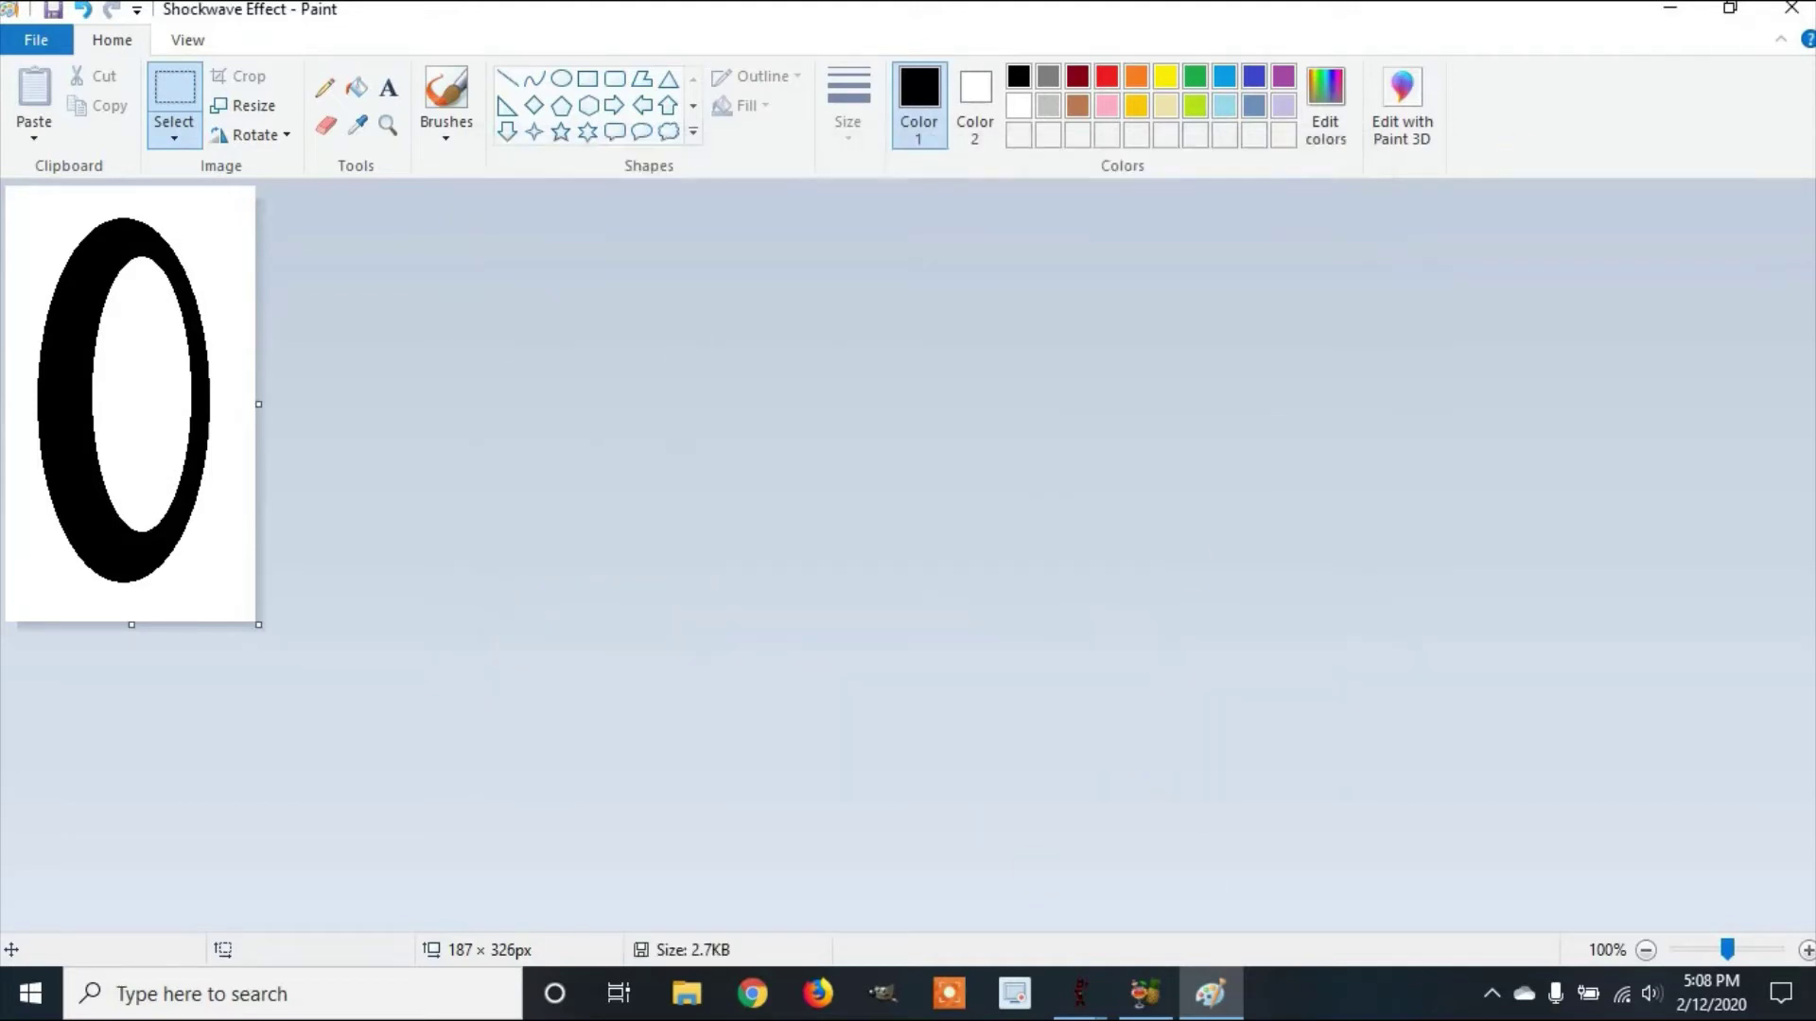
Close Paint and load the Shockwave Effect image as a sprite in Pivot Animator.
{"action": "left_click", "coordinate": [1790, 8]}
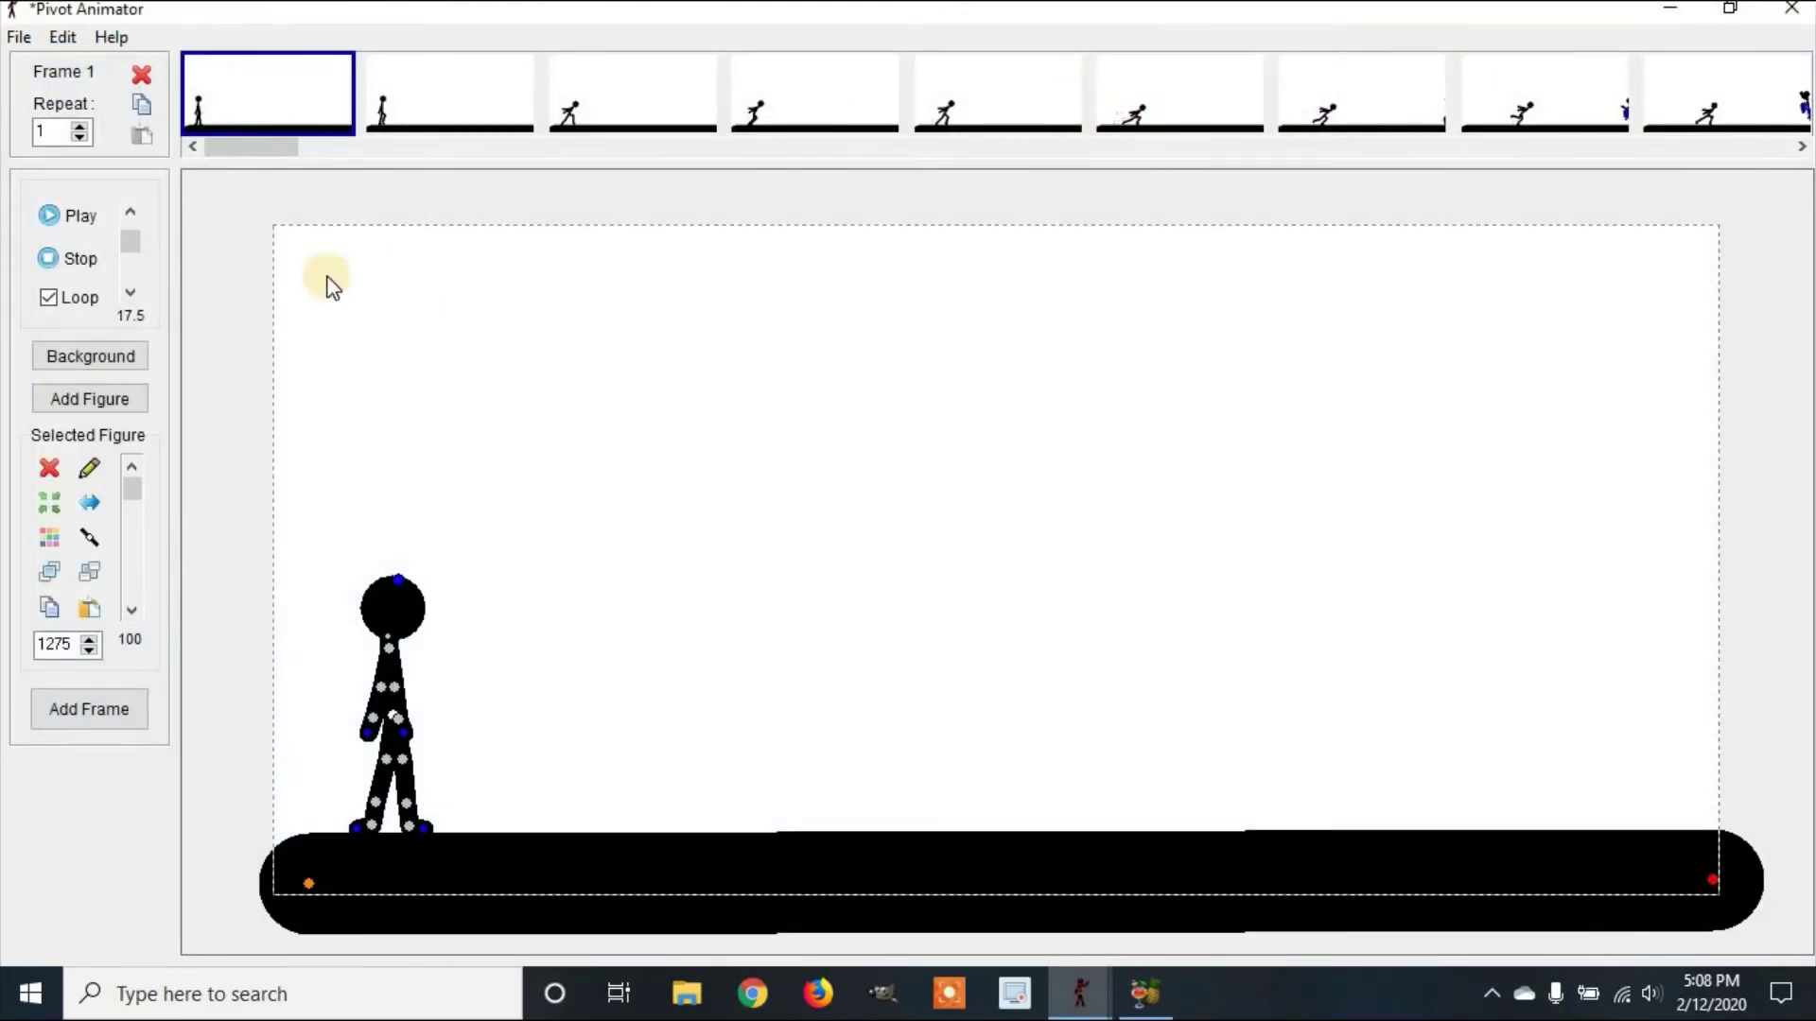
{"action": "left_click", "coordinate": [19, 37]}
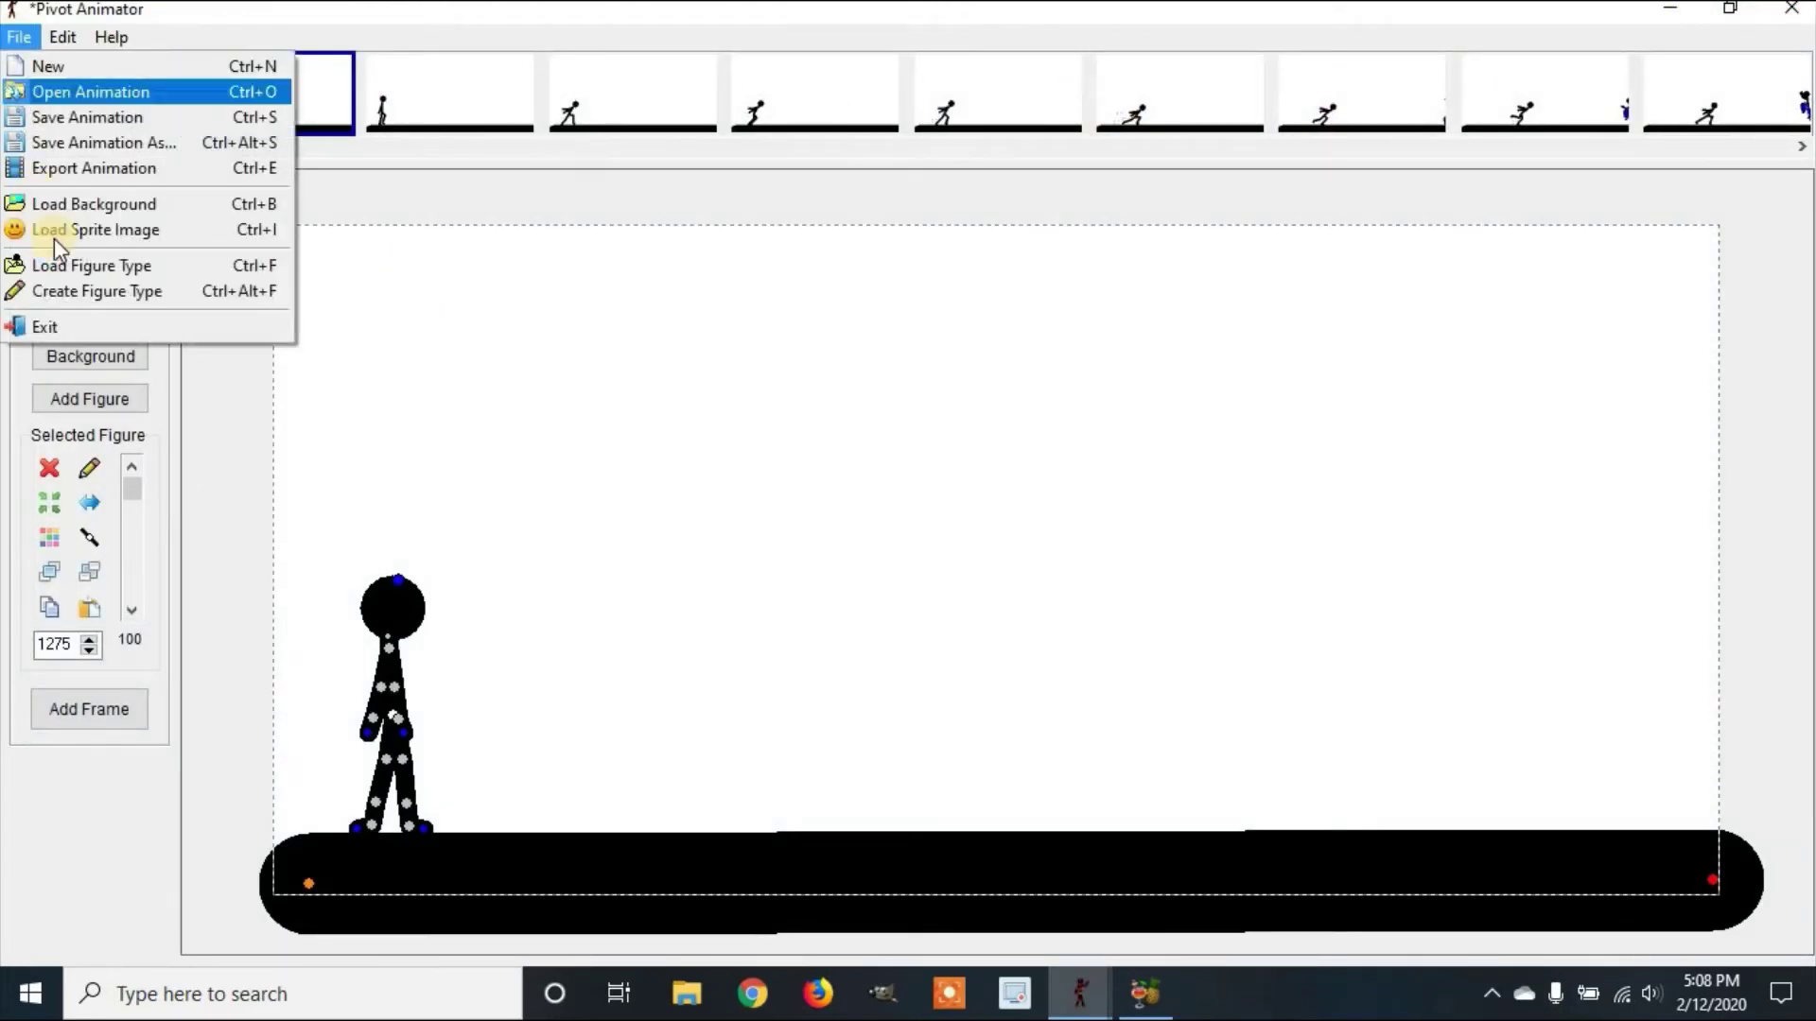
{"action": "left_click", "coordinate": [124, 230]}
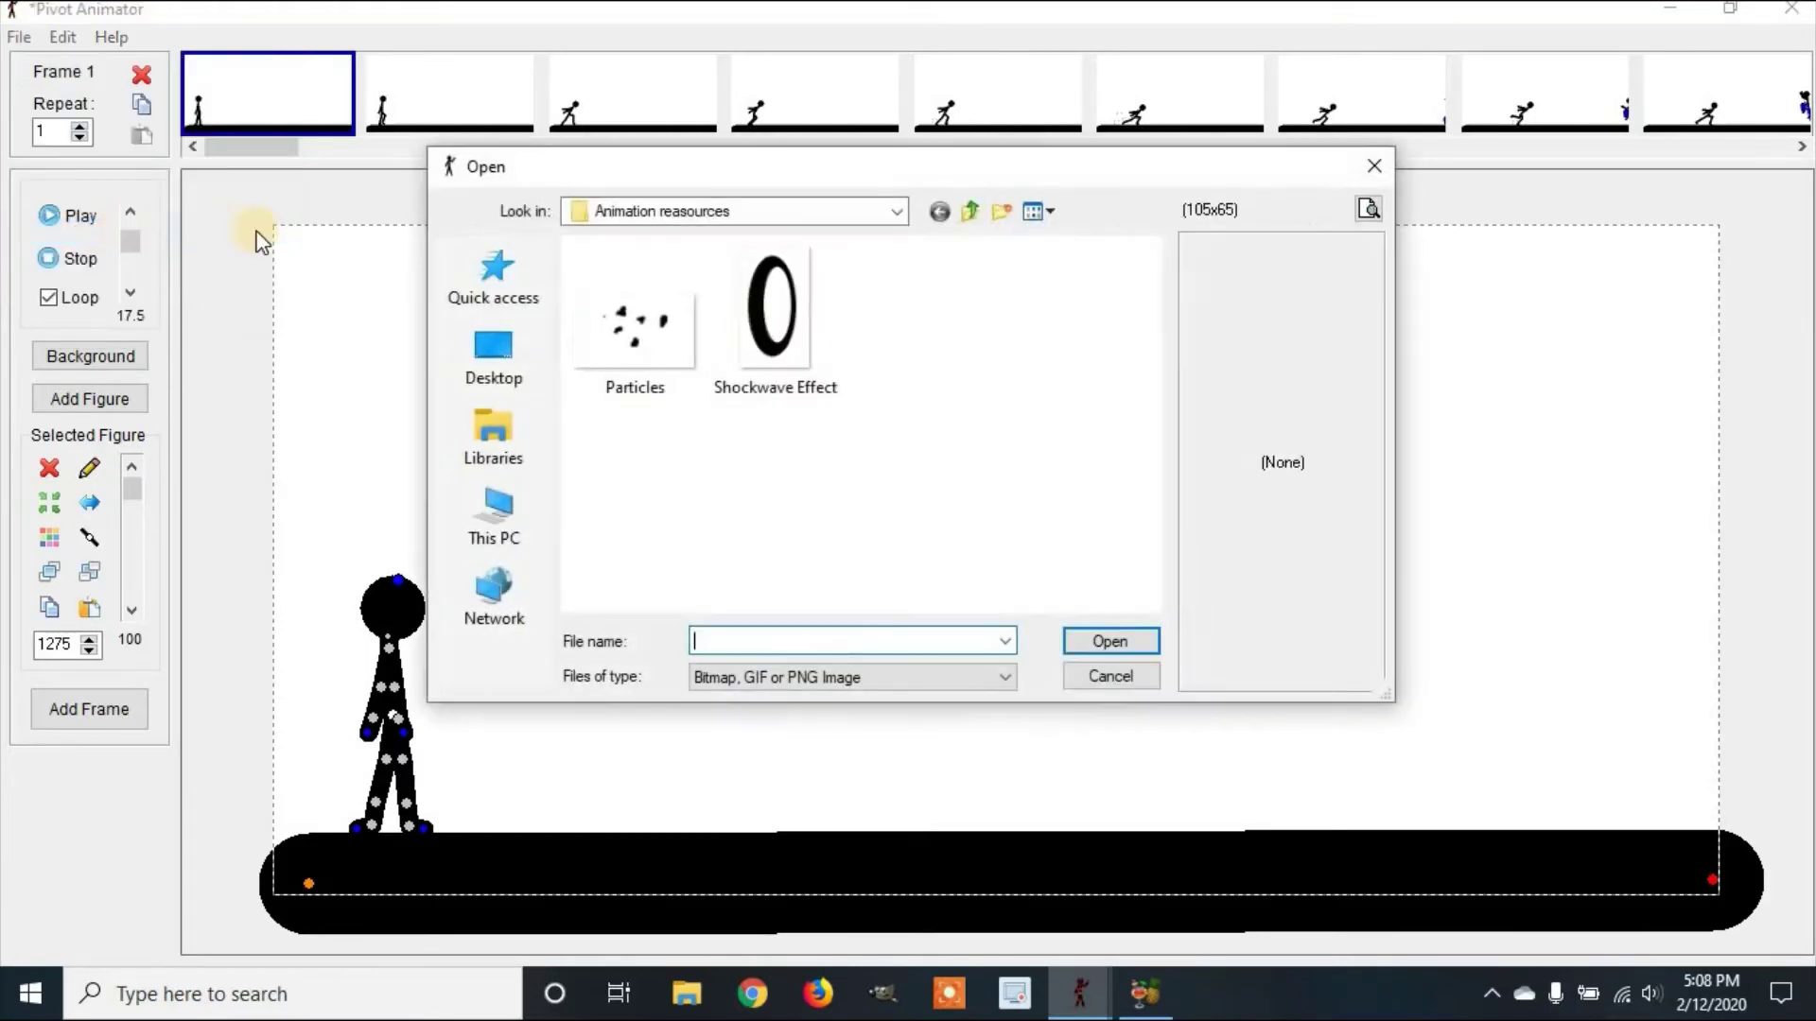
{"action": "left_click", "coordinate": [749, 322]}
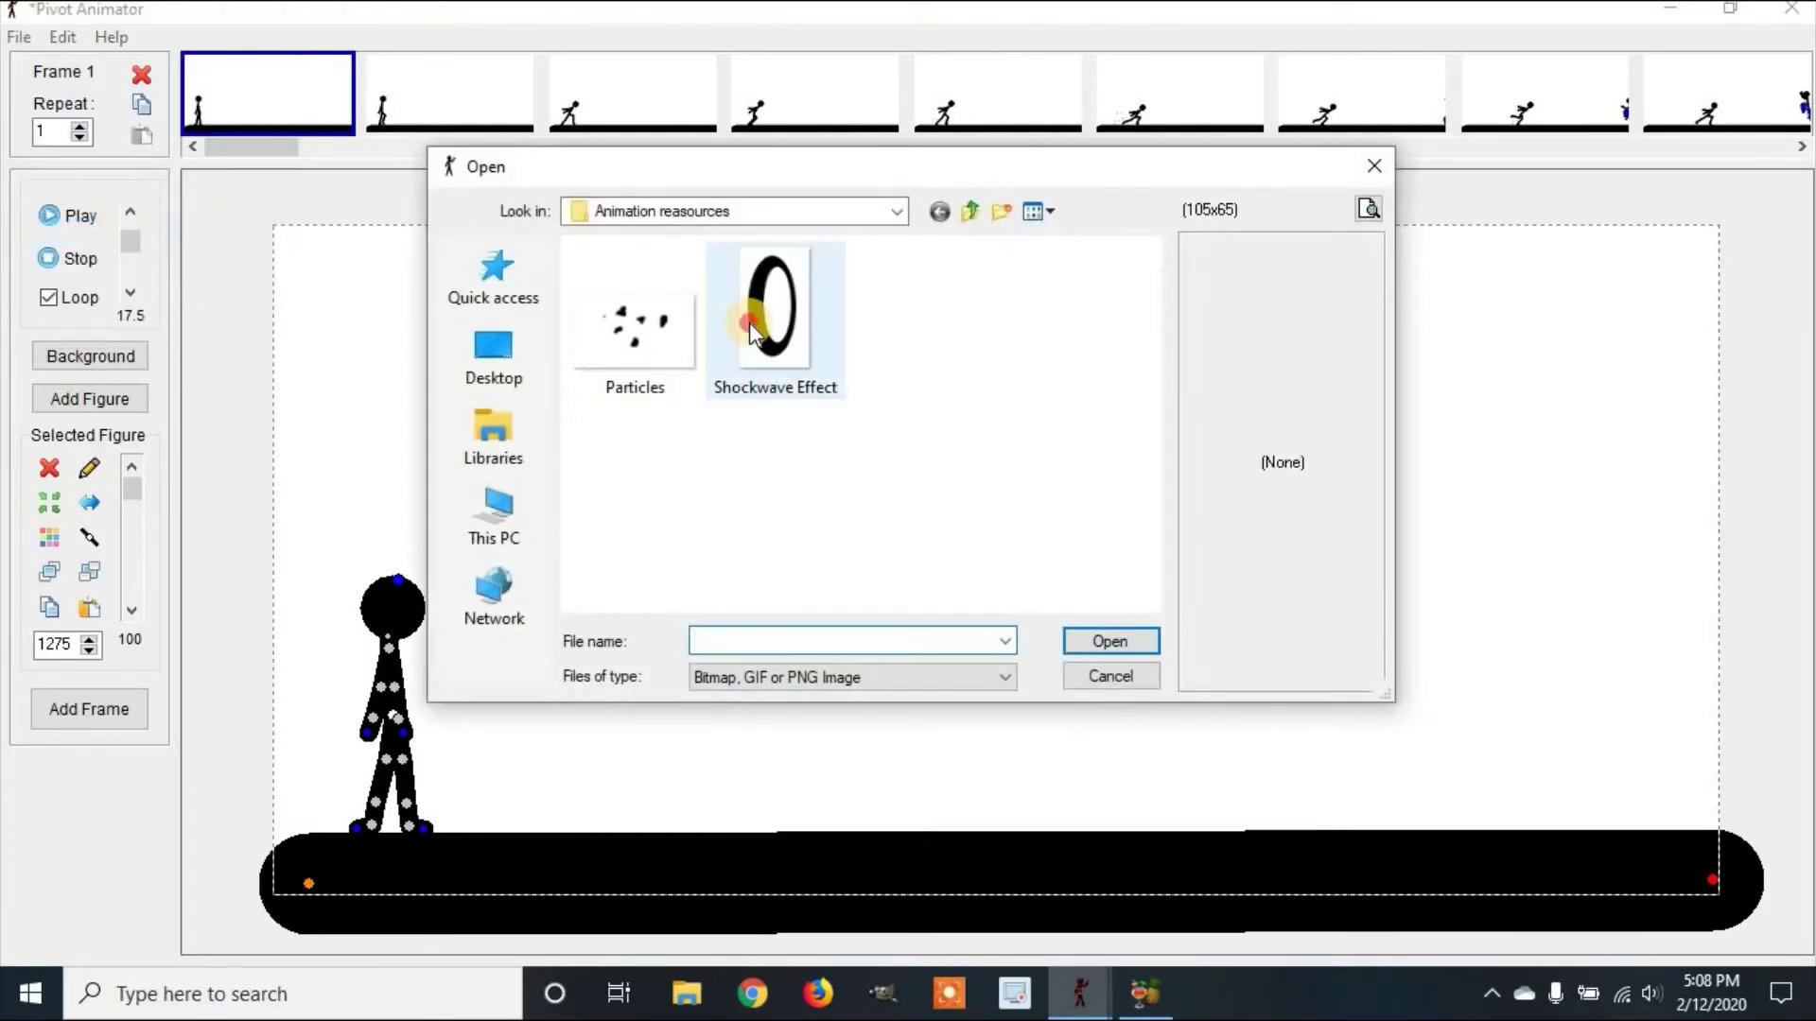
{"action": "left_click", "coordinate": [1109, 639]}
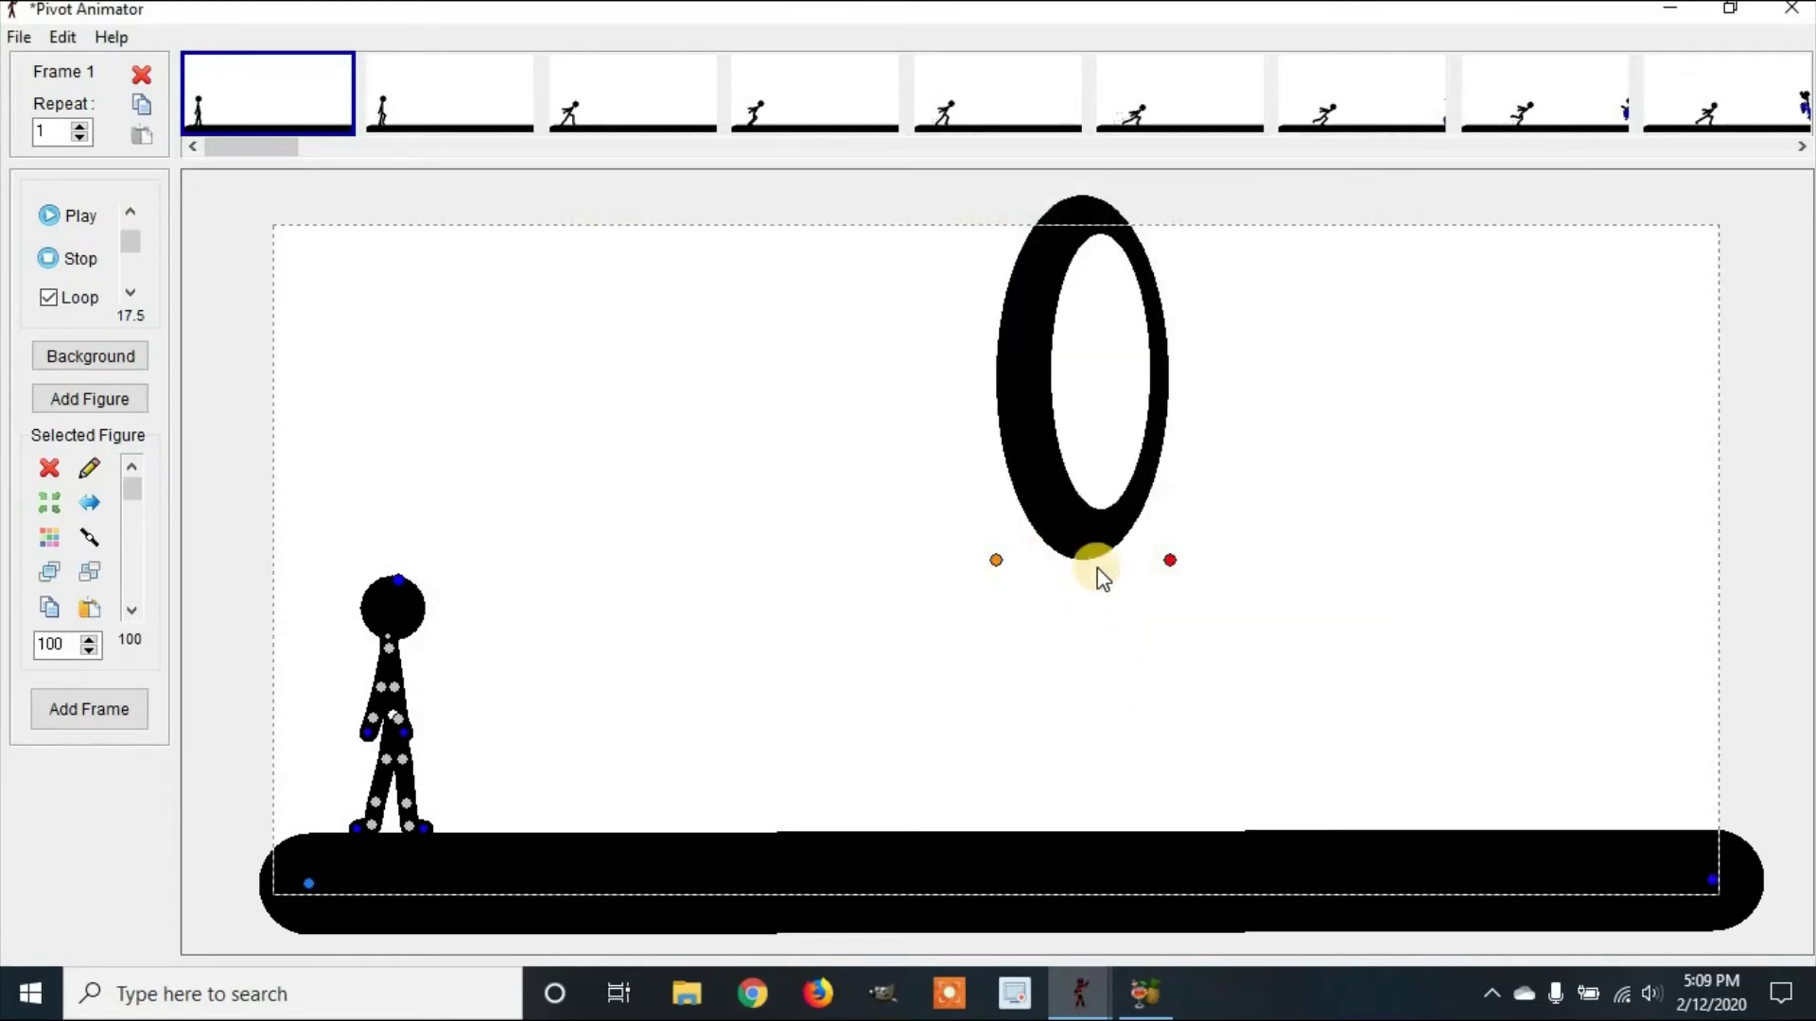
Rotate and move the ring sprite, then delete it while keeping its figure type.
{"action": "left_click_drag", "start_coordinate": [1169, 563], "coordinate": [1170, 558]}
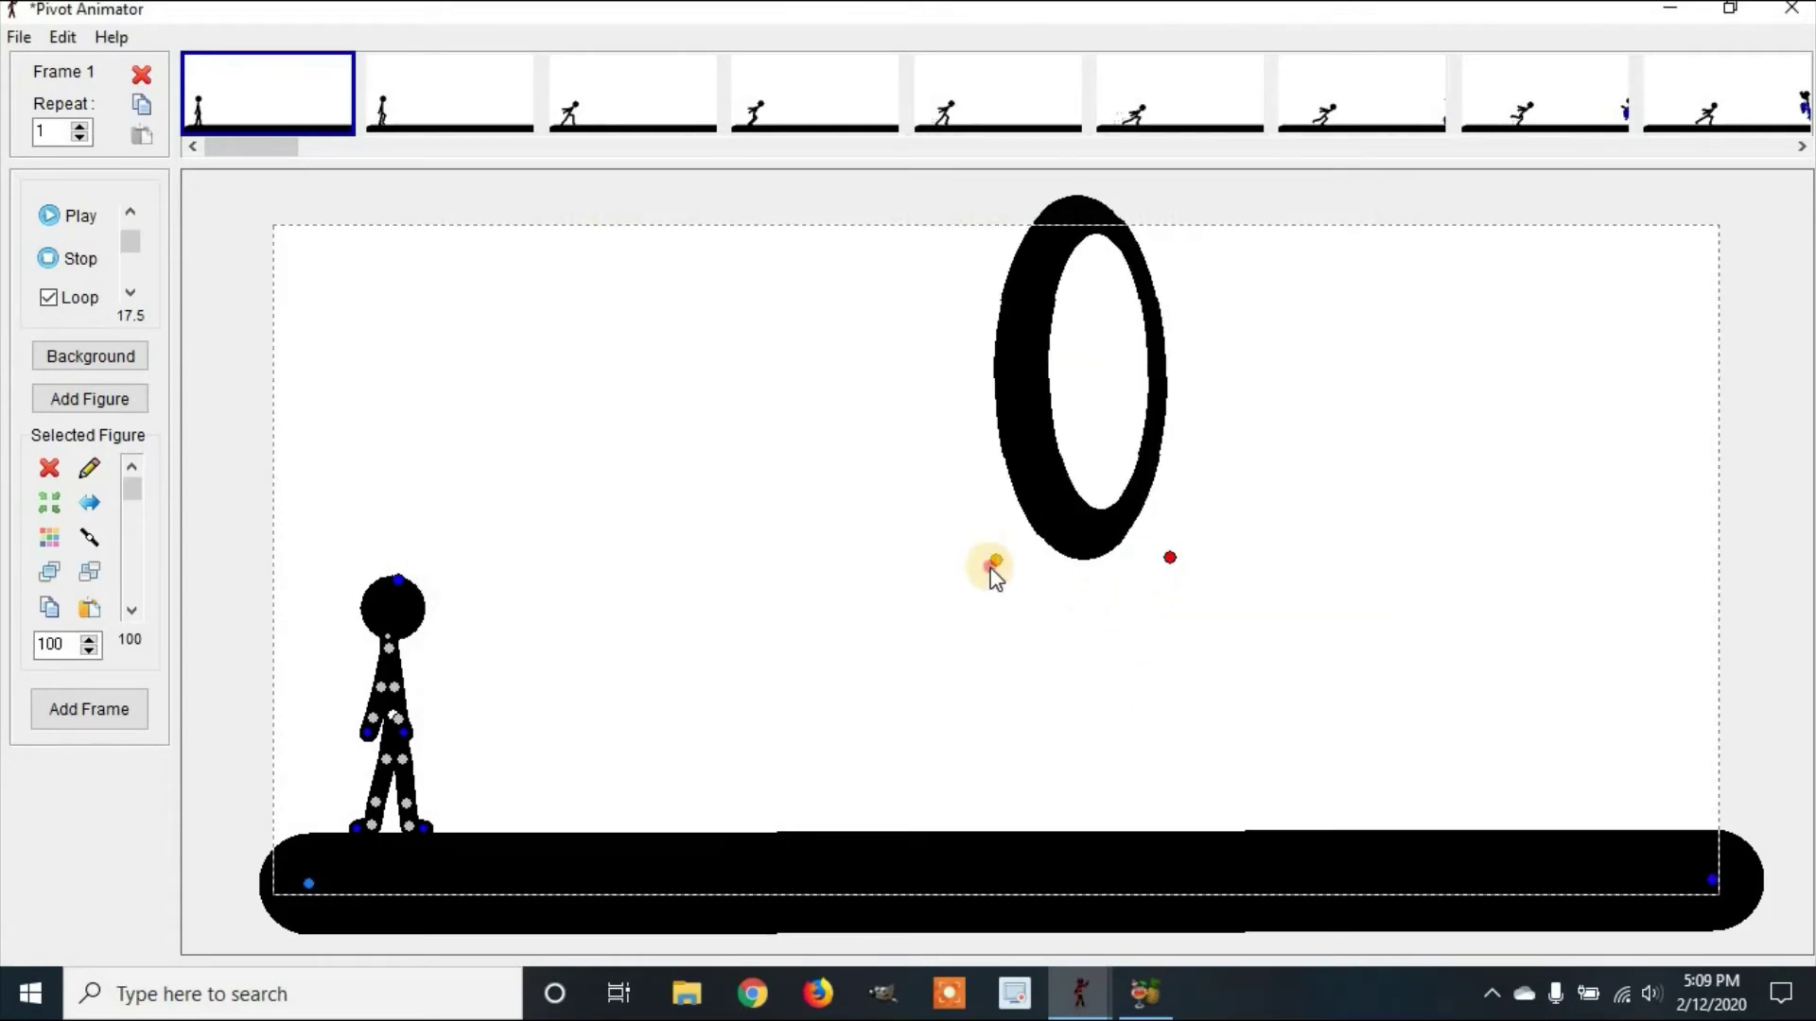
{"action": "left_click_drag", "start_coordinate": [993, 563], "coordinate": [853, 751]}
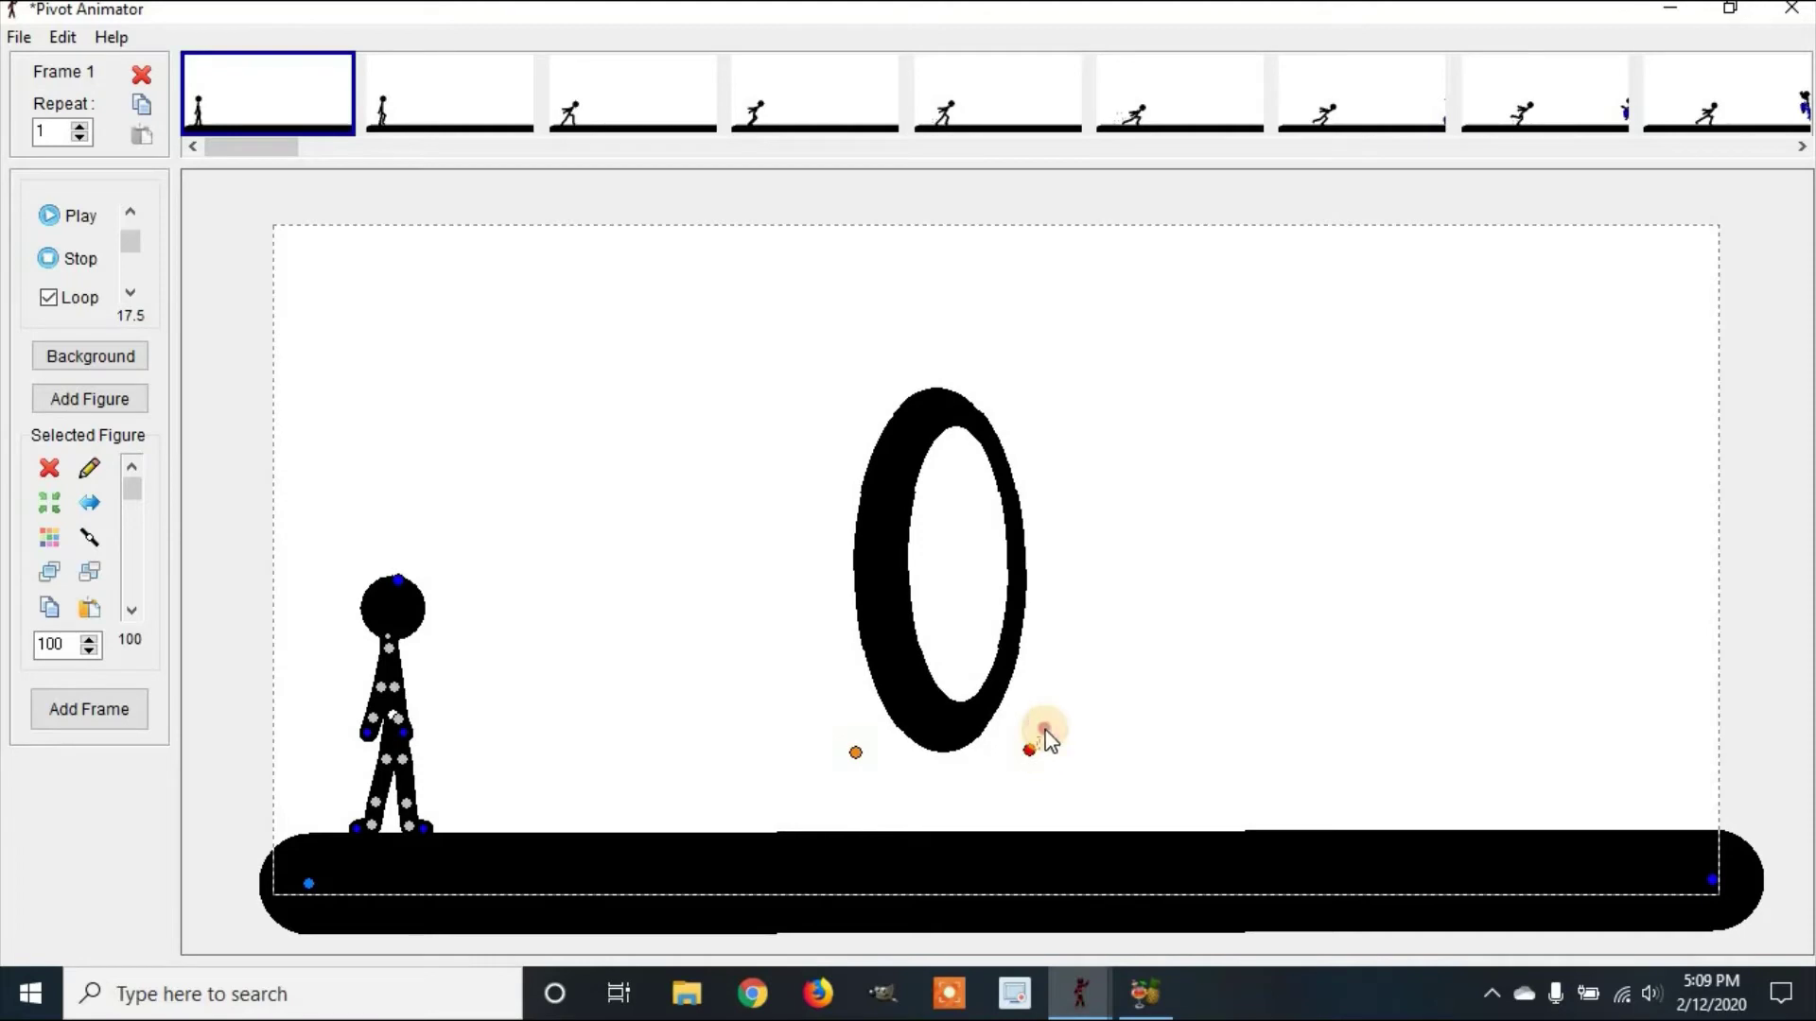
{"action": "left_click", "coordinate": [50, 468]}
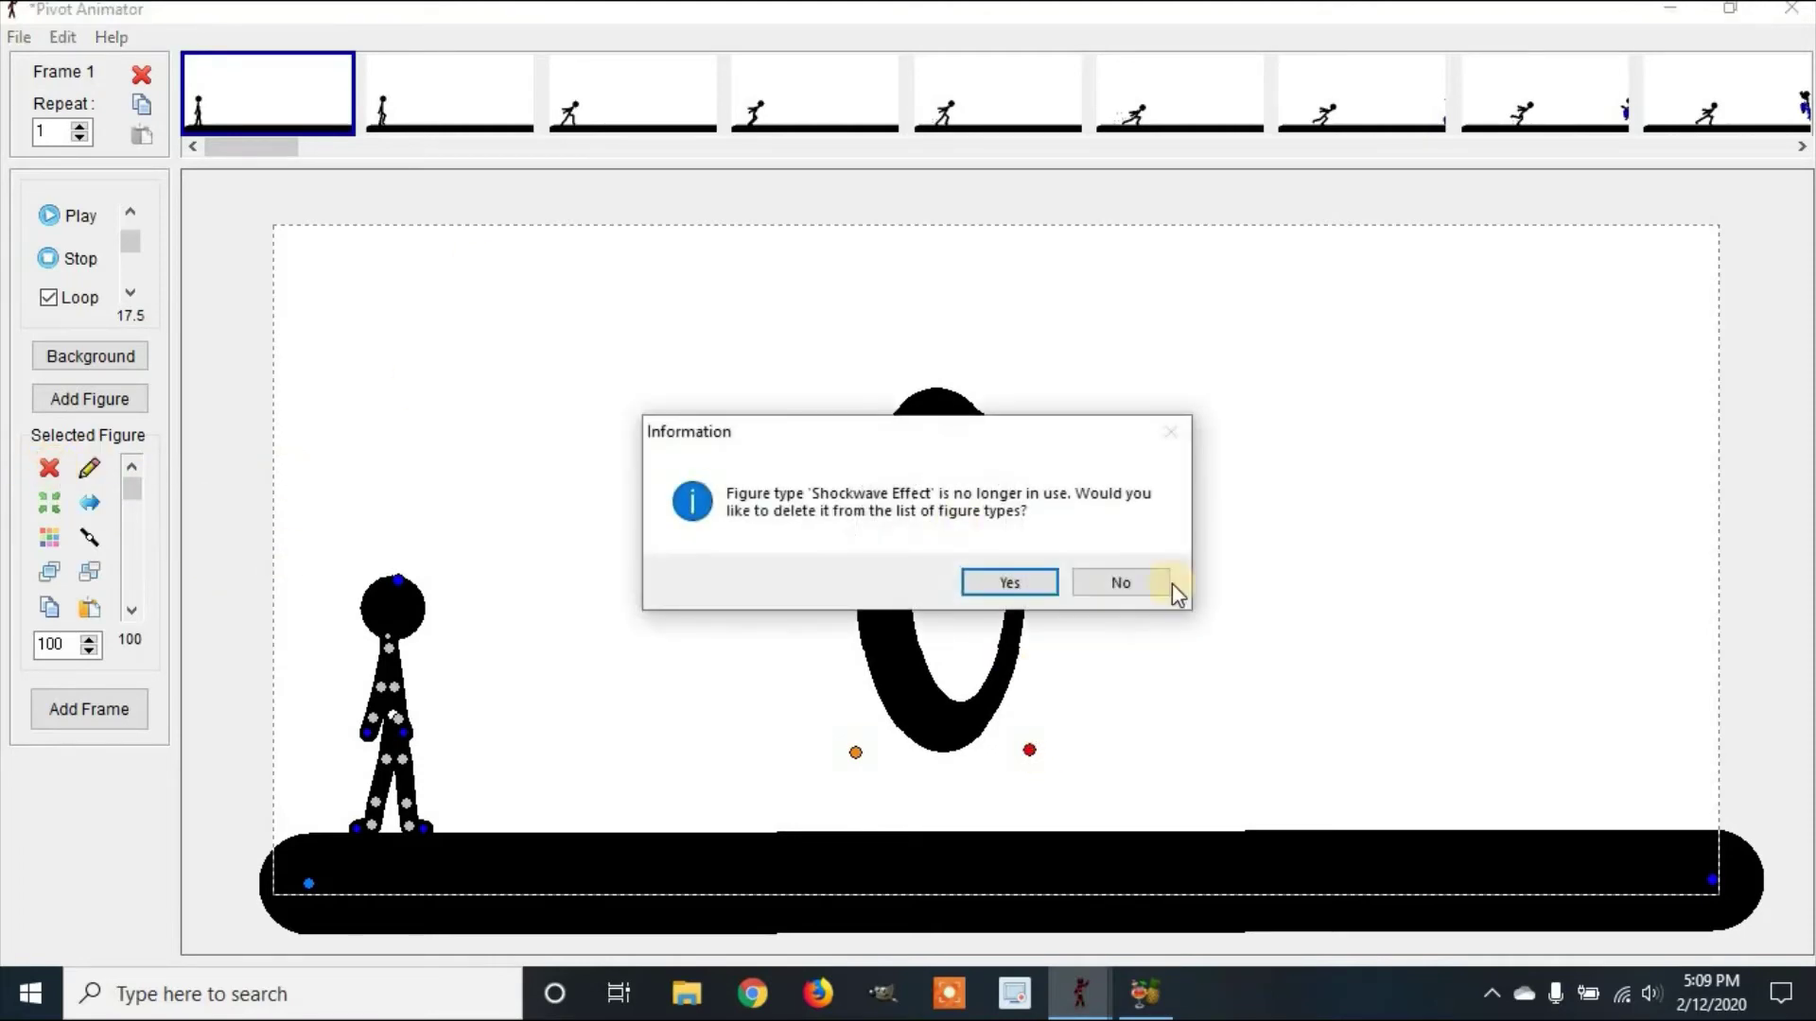
{"action": "left_click", "coordinate": [1122, 582]}
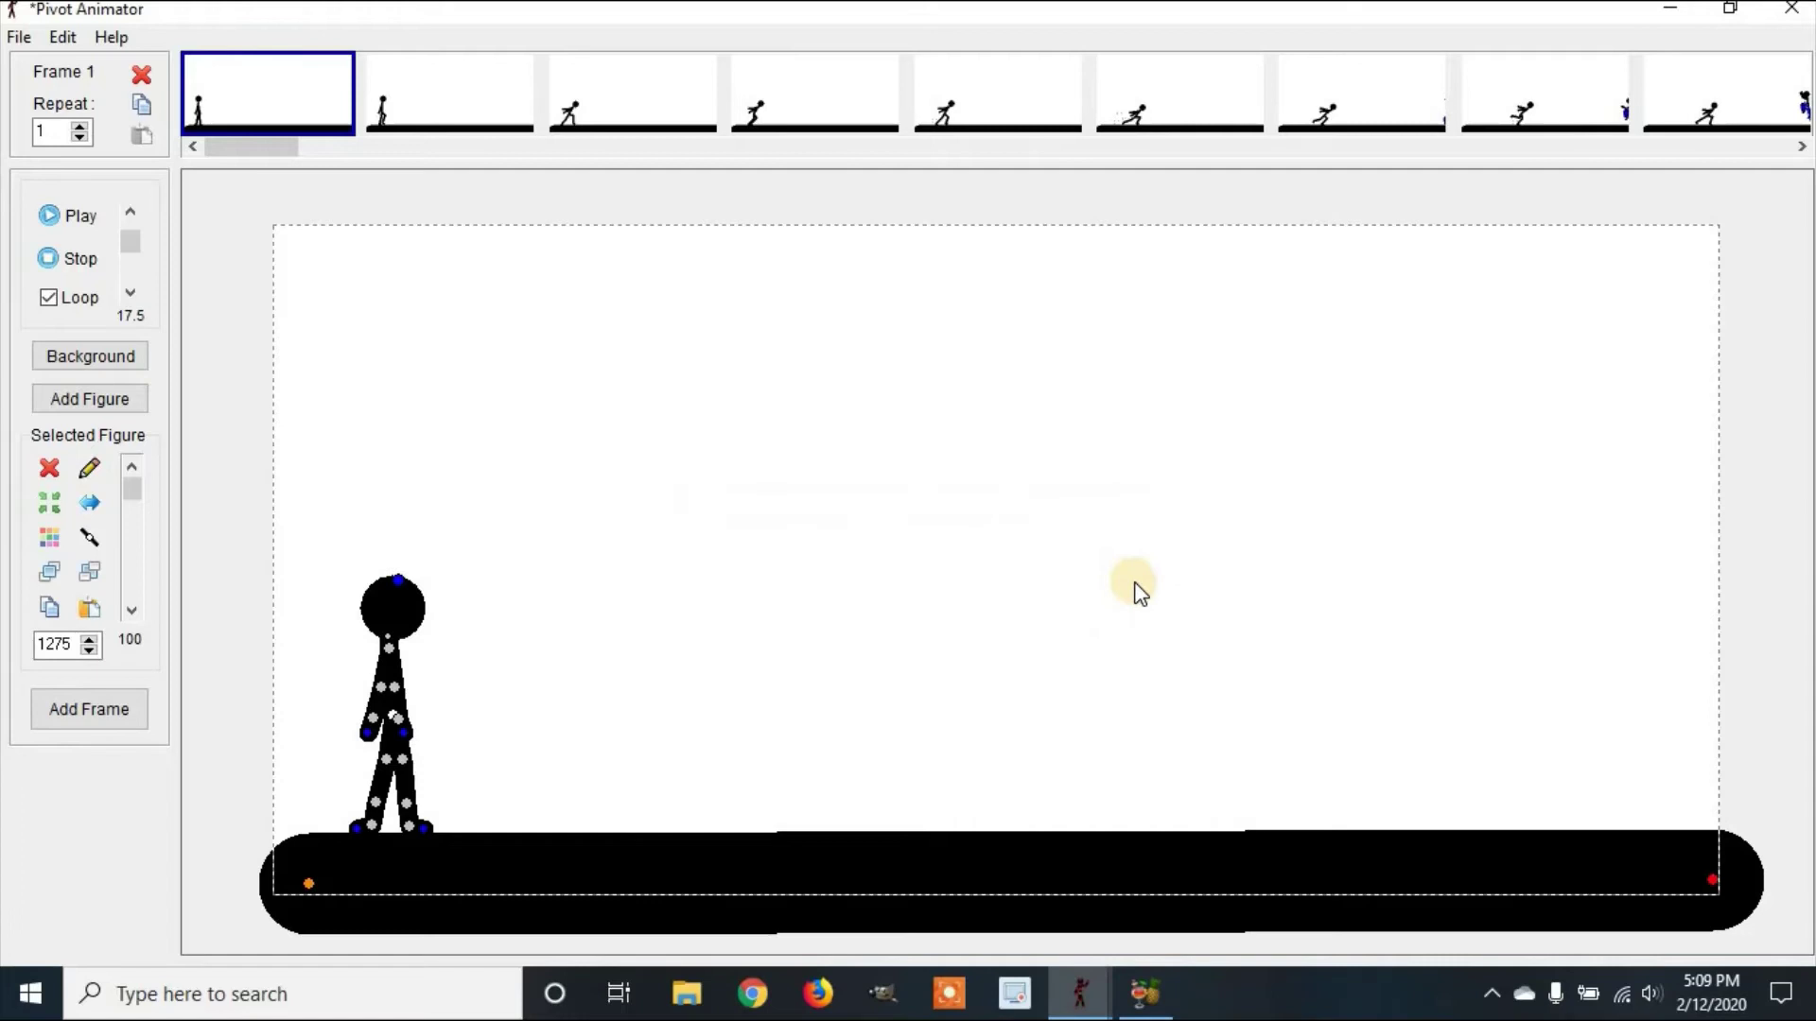
Go to frame 15 and add the Shockwave ring figure to it.
{"action": "left_click", "coordinate": [1544, 118]}
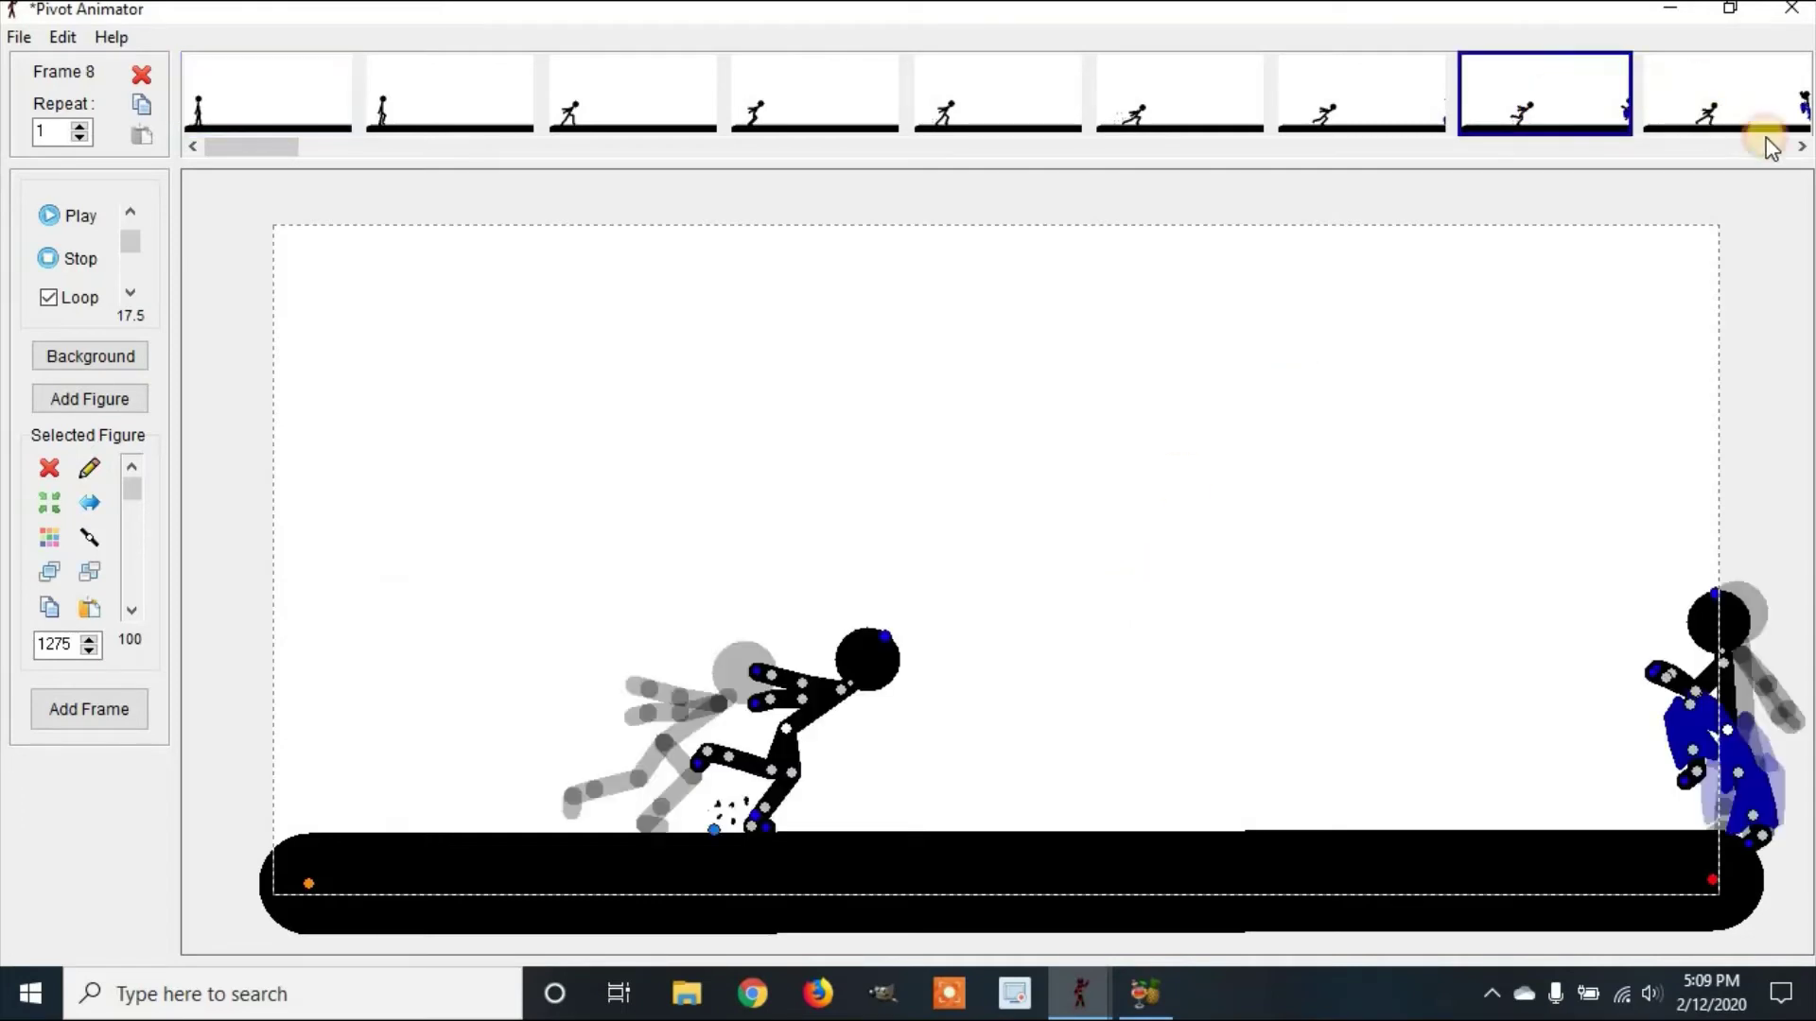
{"action": "left_click", "coordinate": [1801, 147]}
{"action": "left_click", "coordinate": [1802, 147]}
{"action": "left_click", "coordinate": [1802, 146]}
{"action": "left_click", "coordinate": [1802, 146]}
{"action": "left_click", "coordinate": [1801, 147]}
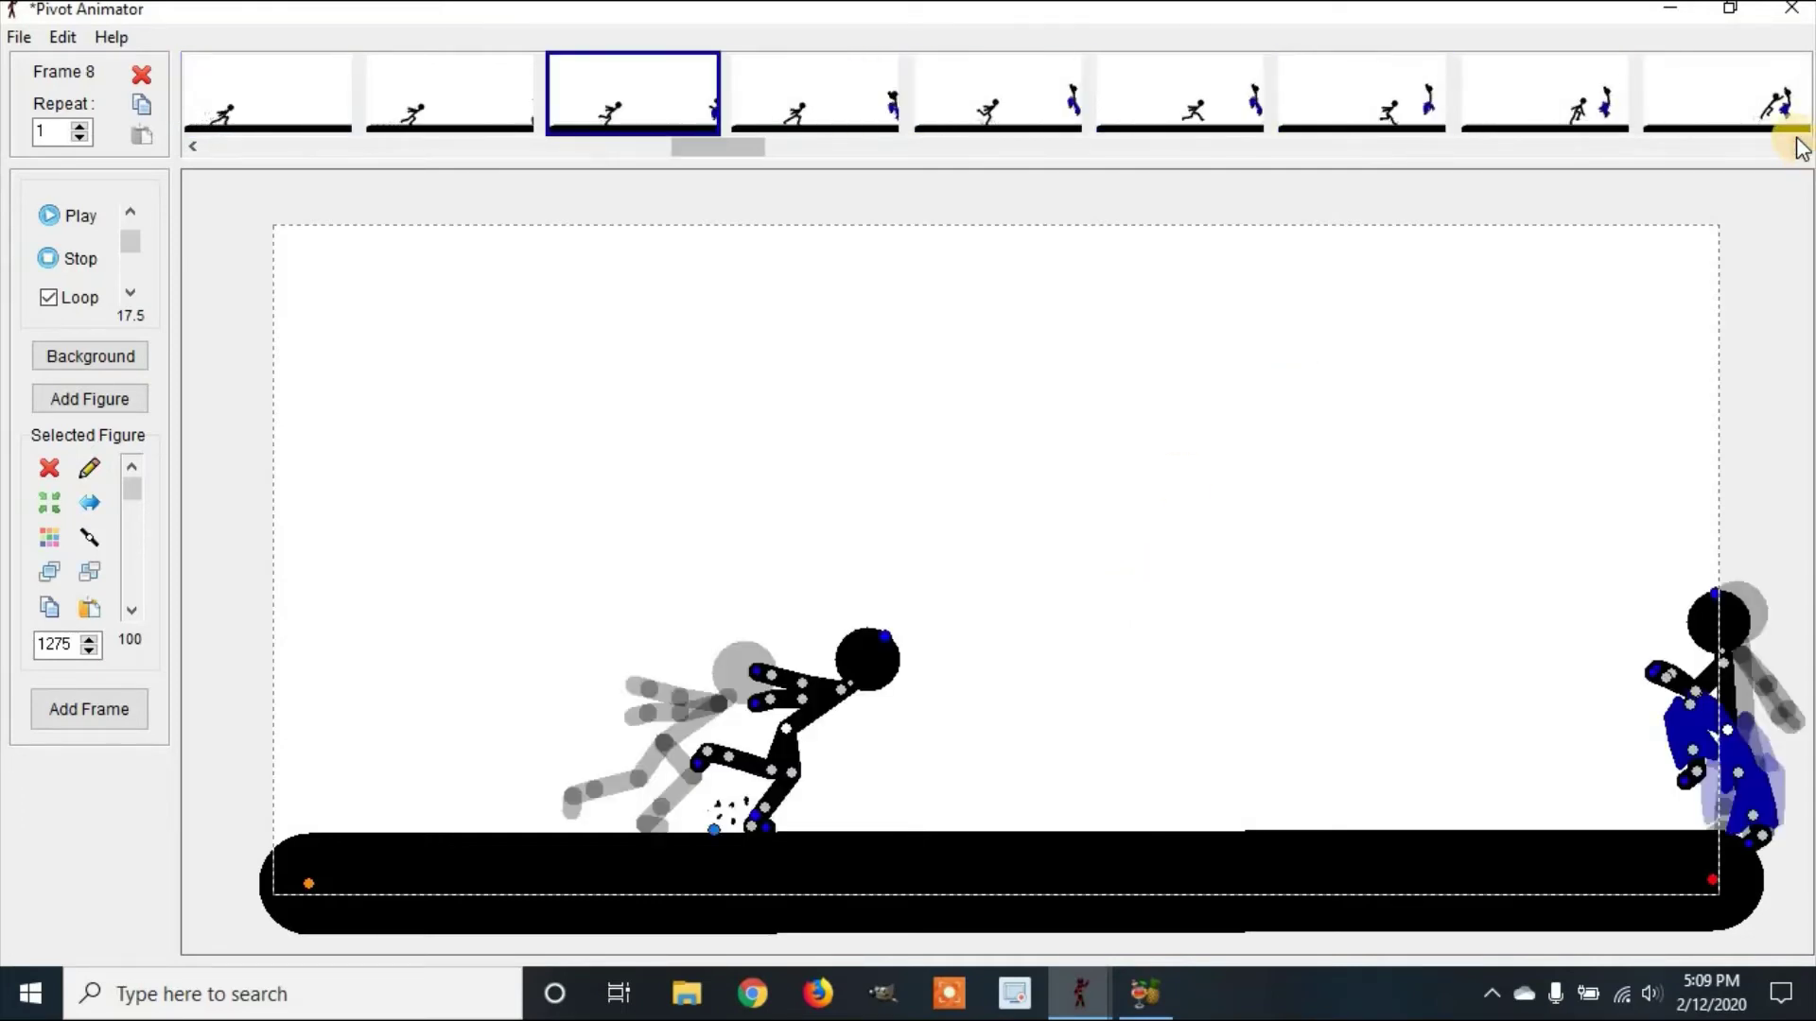
{"action": "left_click", "coordinate": [1778, 95]}
{"action": "left_click", "coordinate": [1801, 147]}
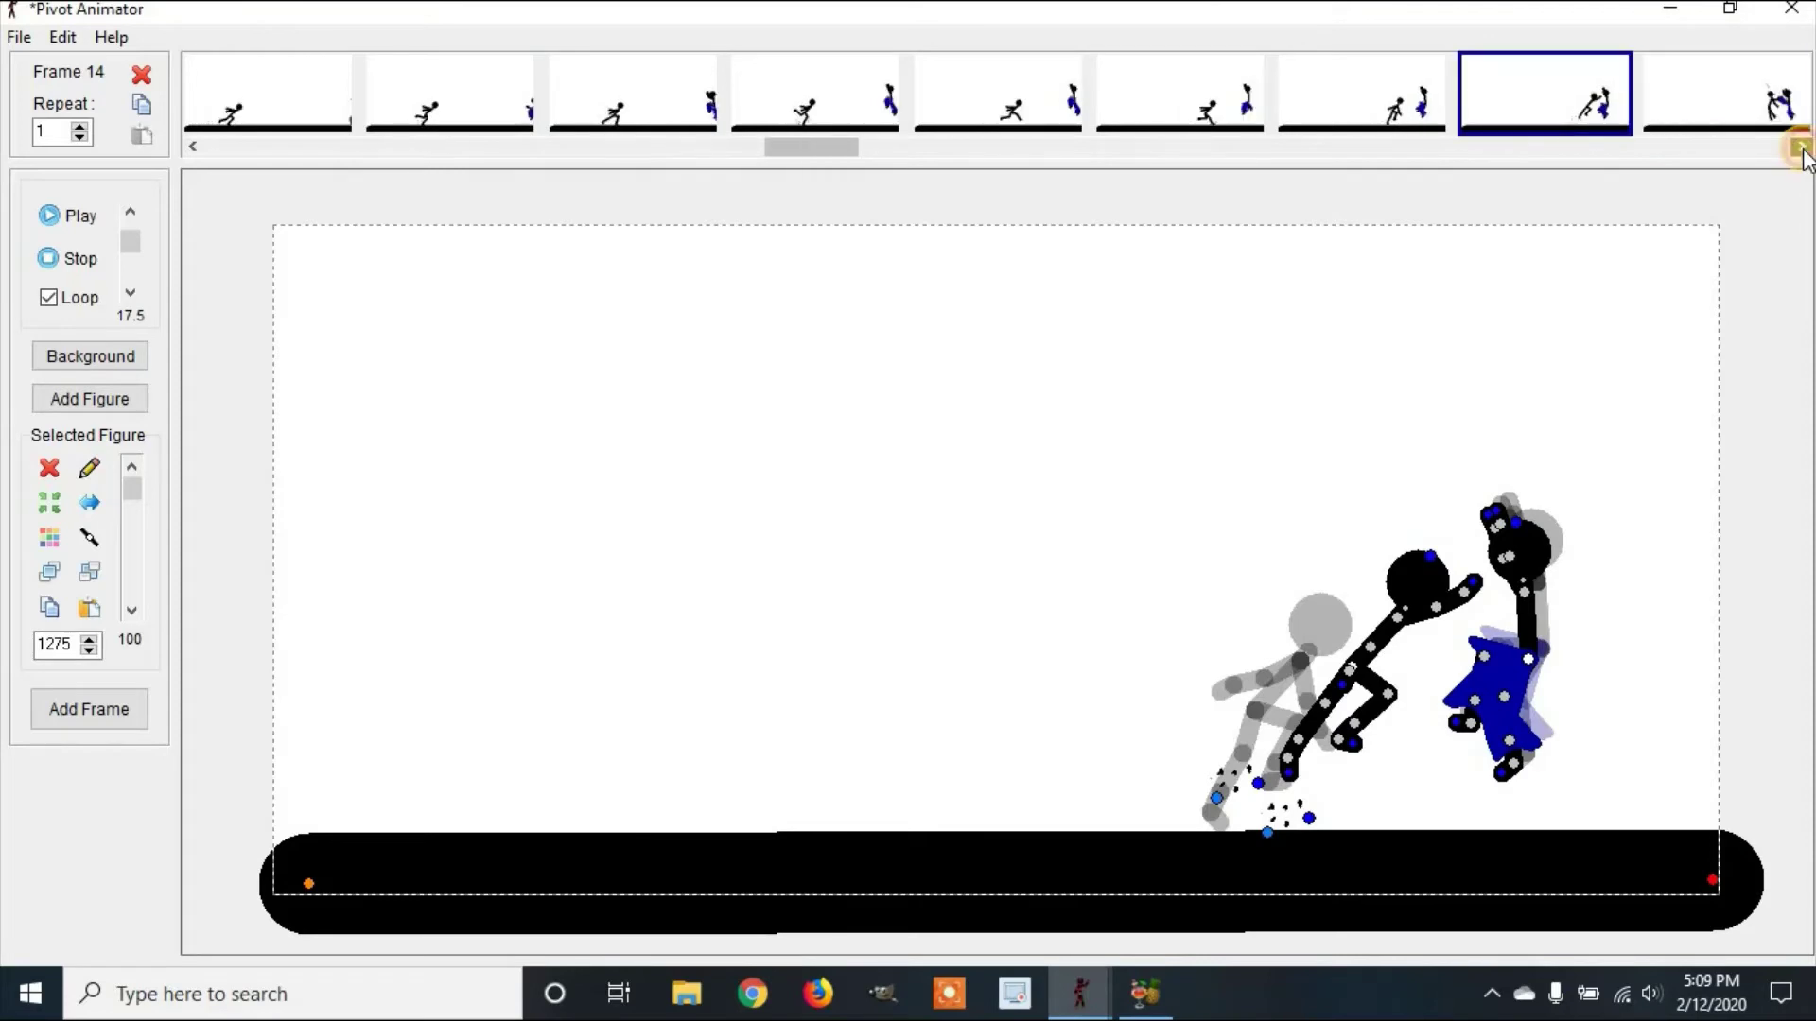
{"action": "left_click", "coordinate": [1776, 109]}
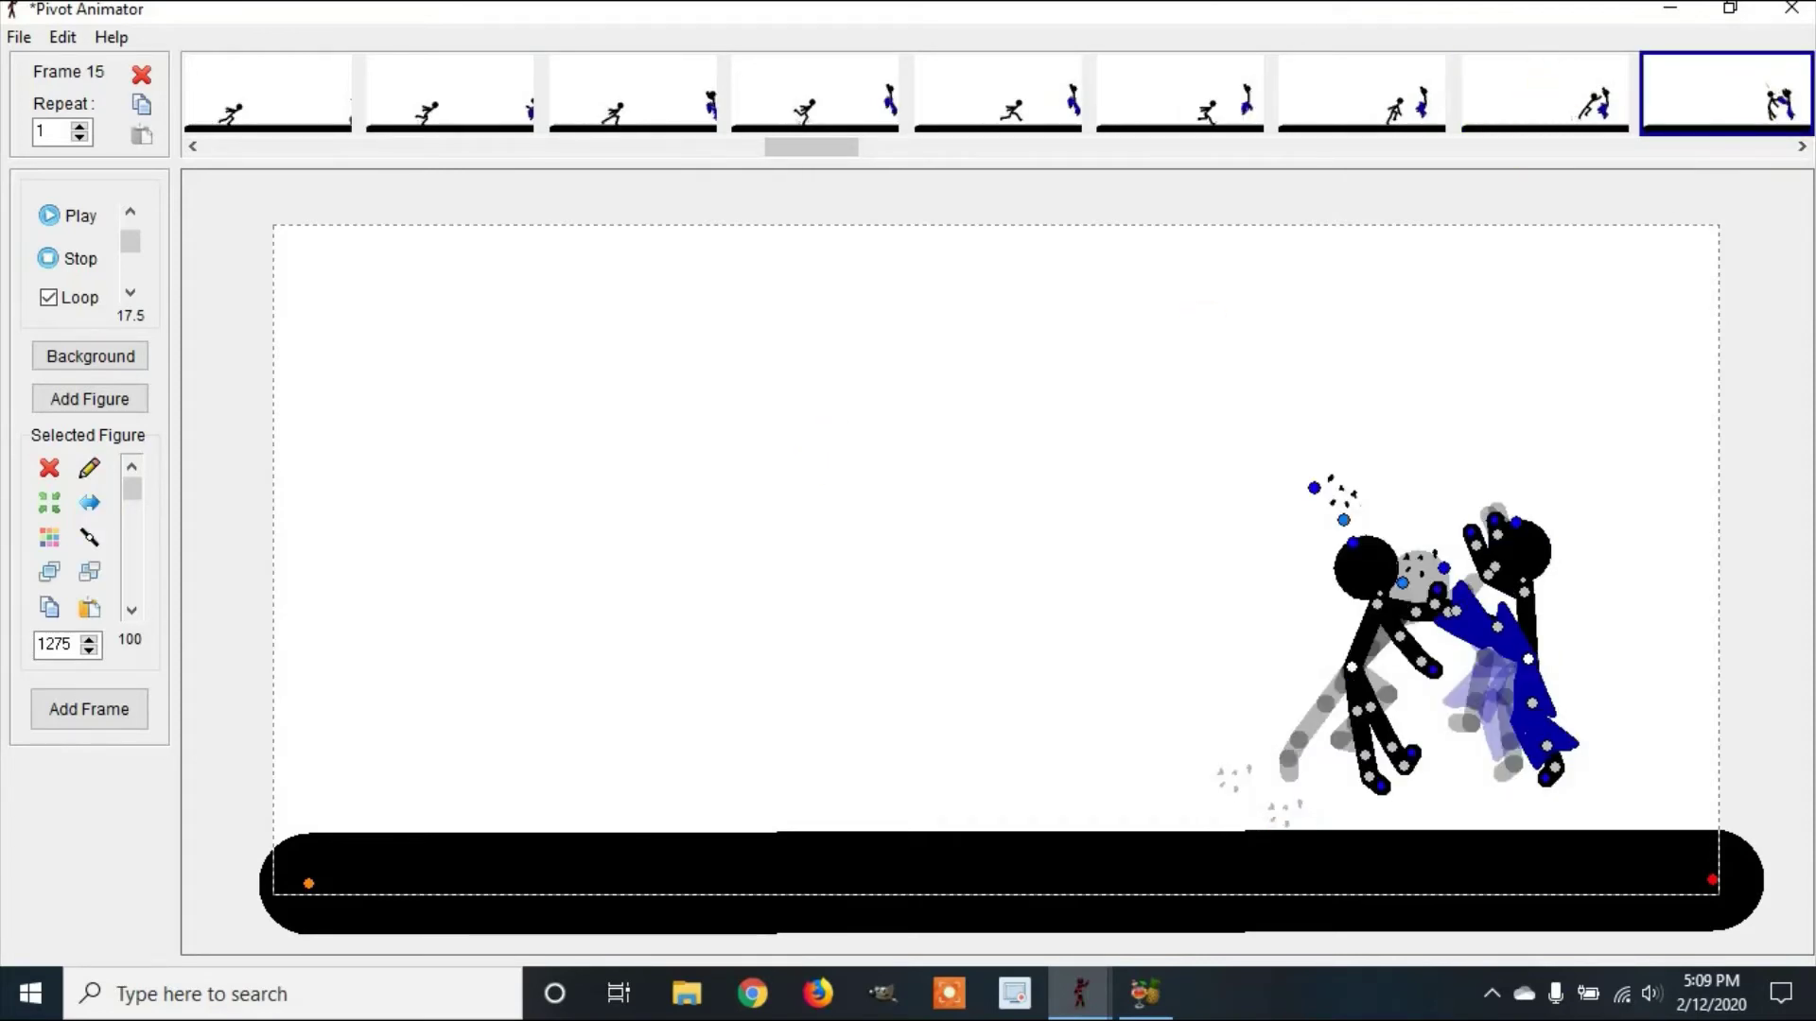
{"action": "left_click", "coordinate": [87, 401]}
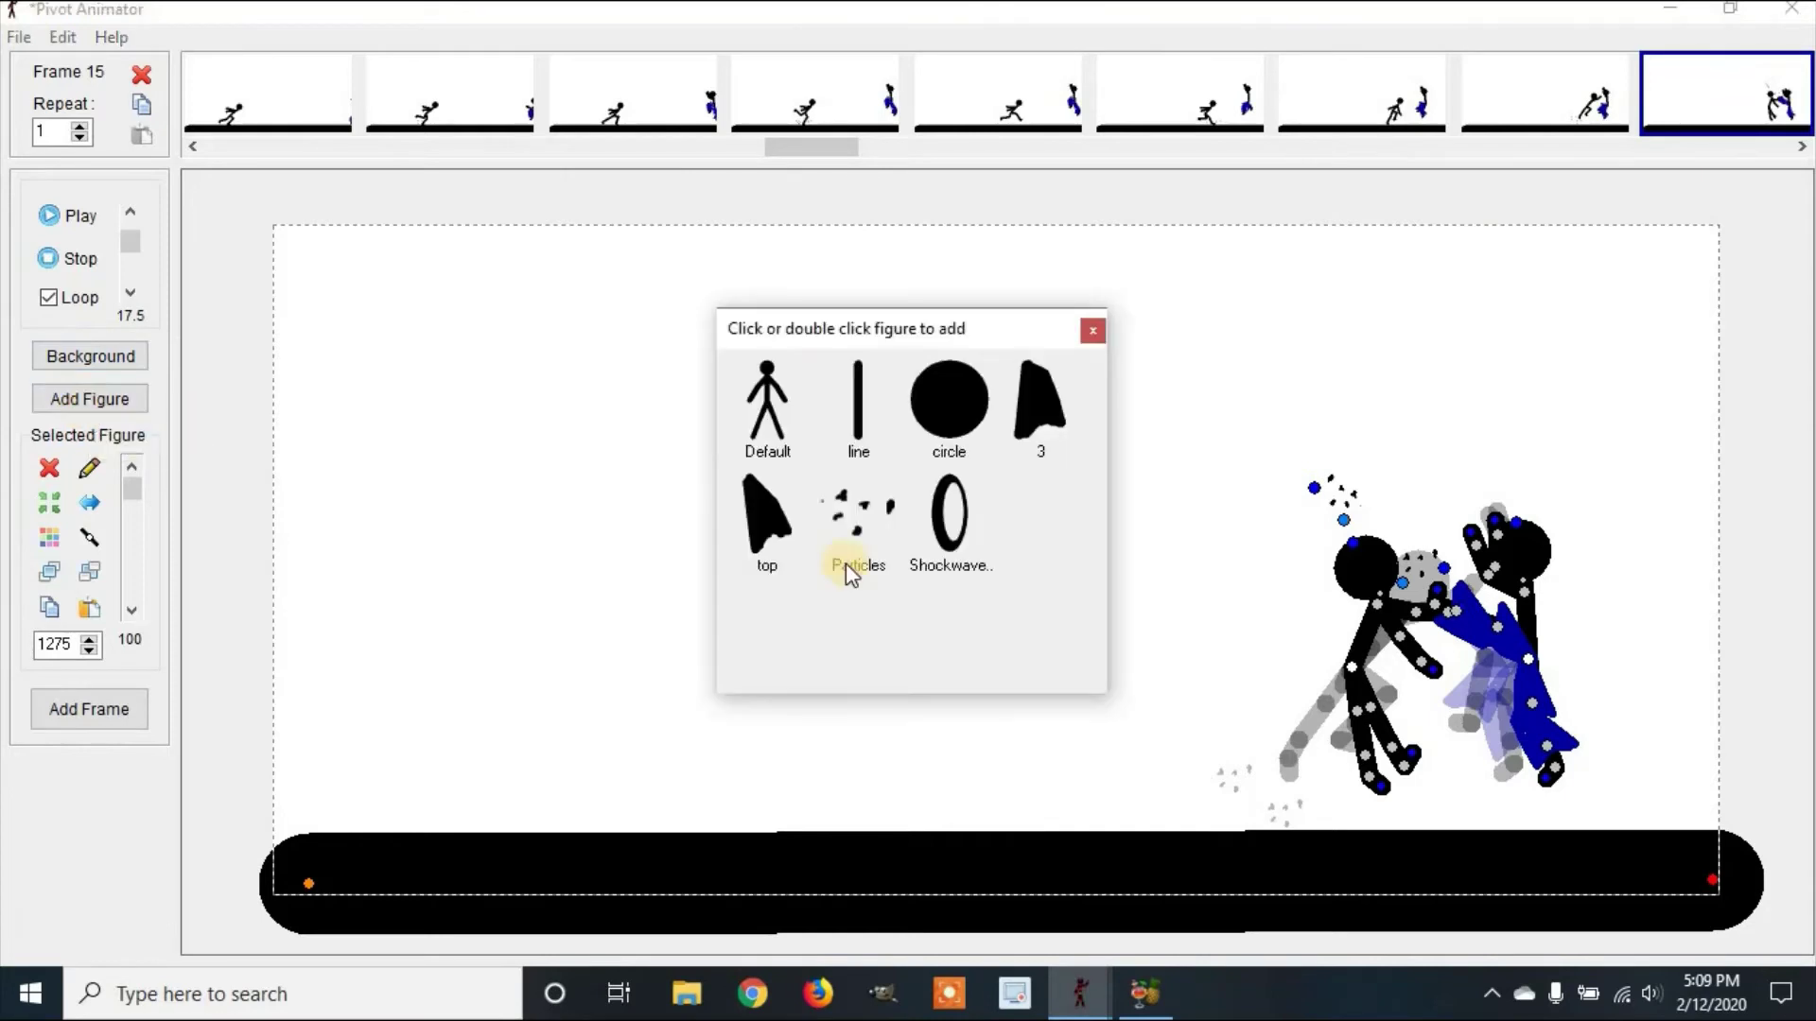
{"action": "left_click", "coordinate": [950, 518]}
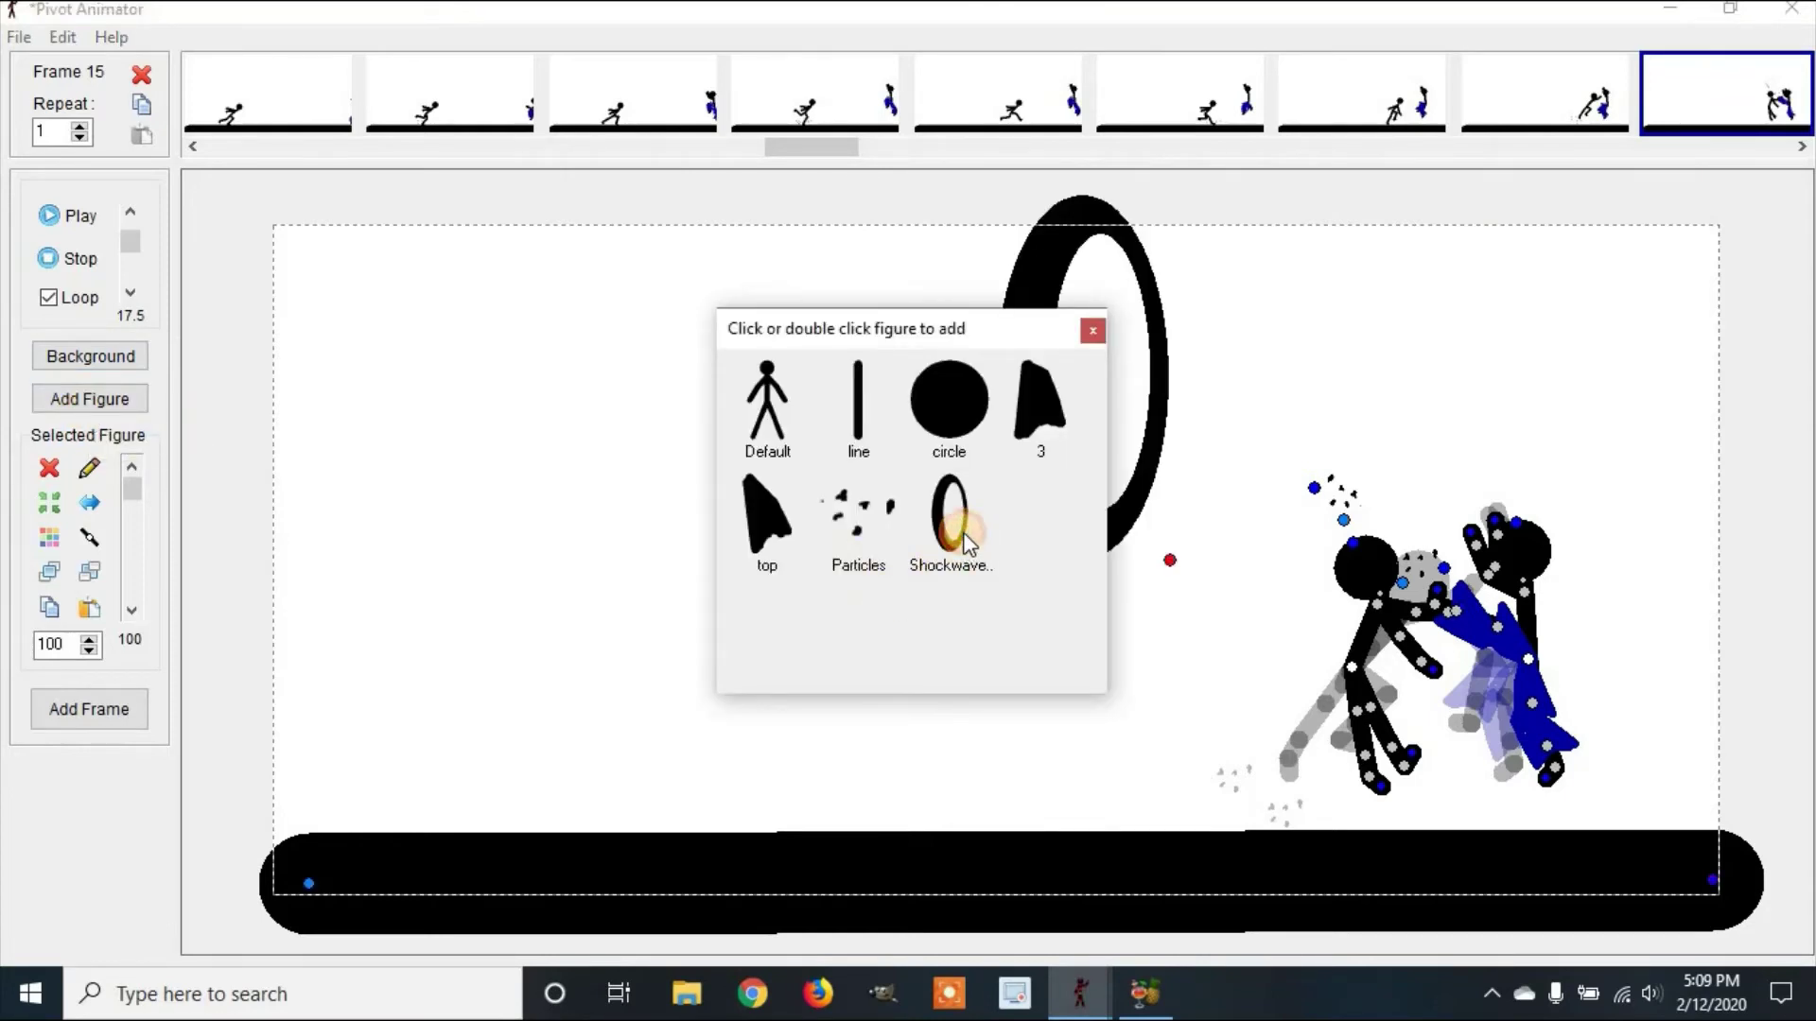
{"action": "left_click", "coordinate": [1091, 331]}
Mirror, tilt and position the shockwave ring over the two clashing fighters.
{"action": "mouse_move", "coordinate": [1170, 563]}
{"action": "left_mouse_down"}
{"action": "mouse_move", "coordinate": [1163, 458]}
{"action": "mouse_move", "coordinate": [1063, 352]}
{"action": "mouse_move", "coordinate": [1198, 572]}
{"action": "left_mouse_up"}
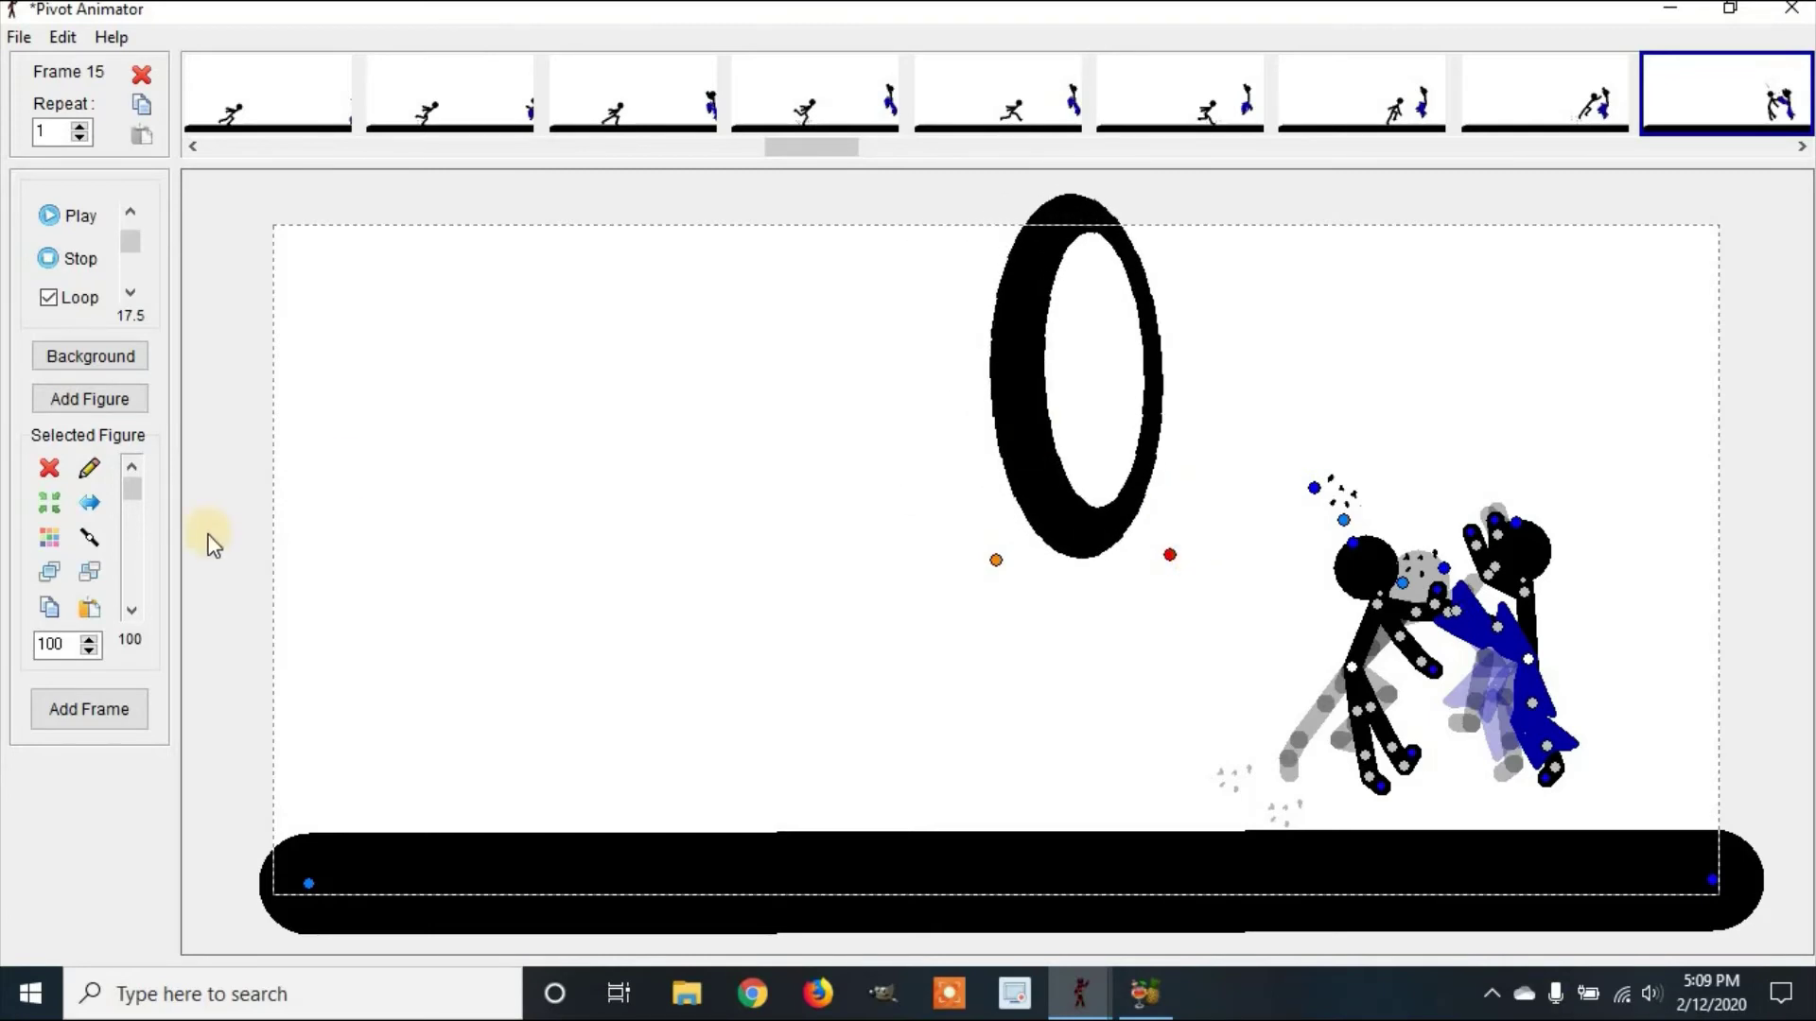
{"action": "left_click", "coordinate": [91, 505]}
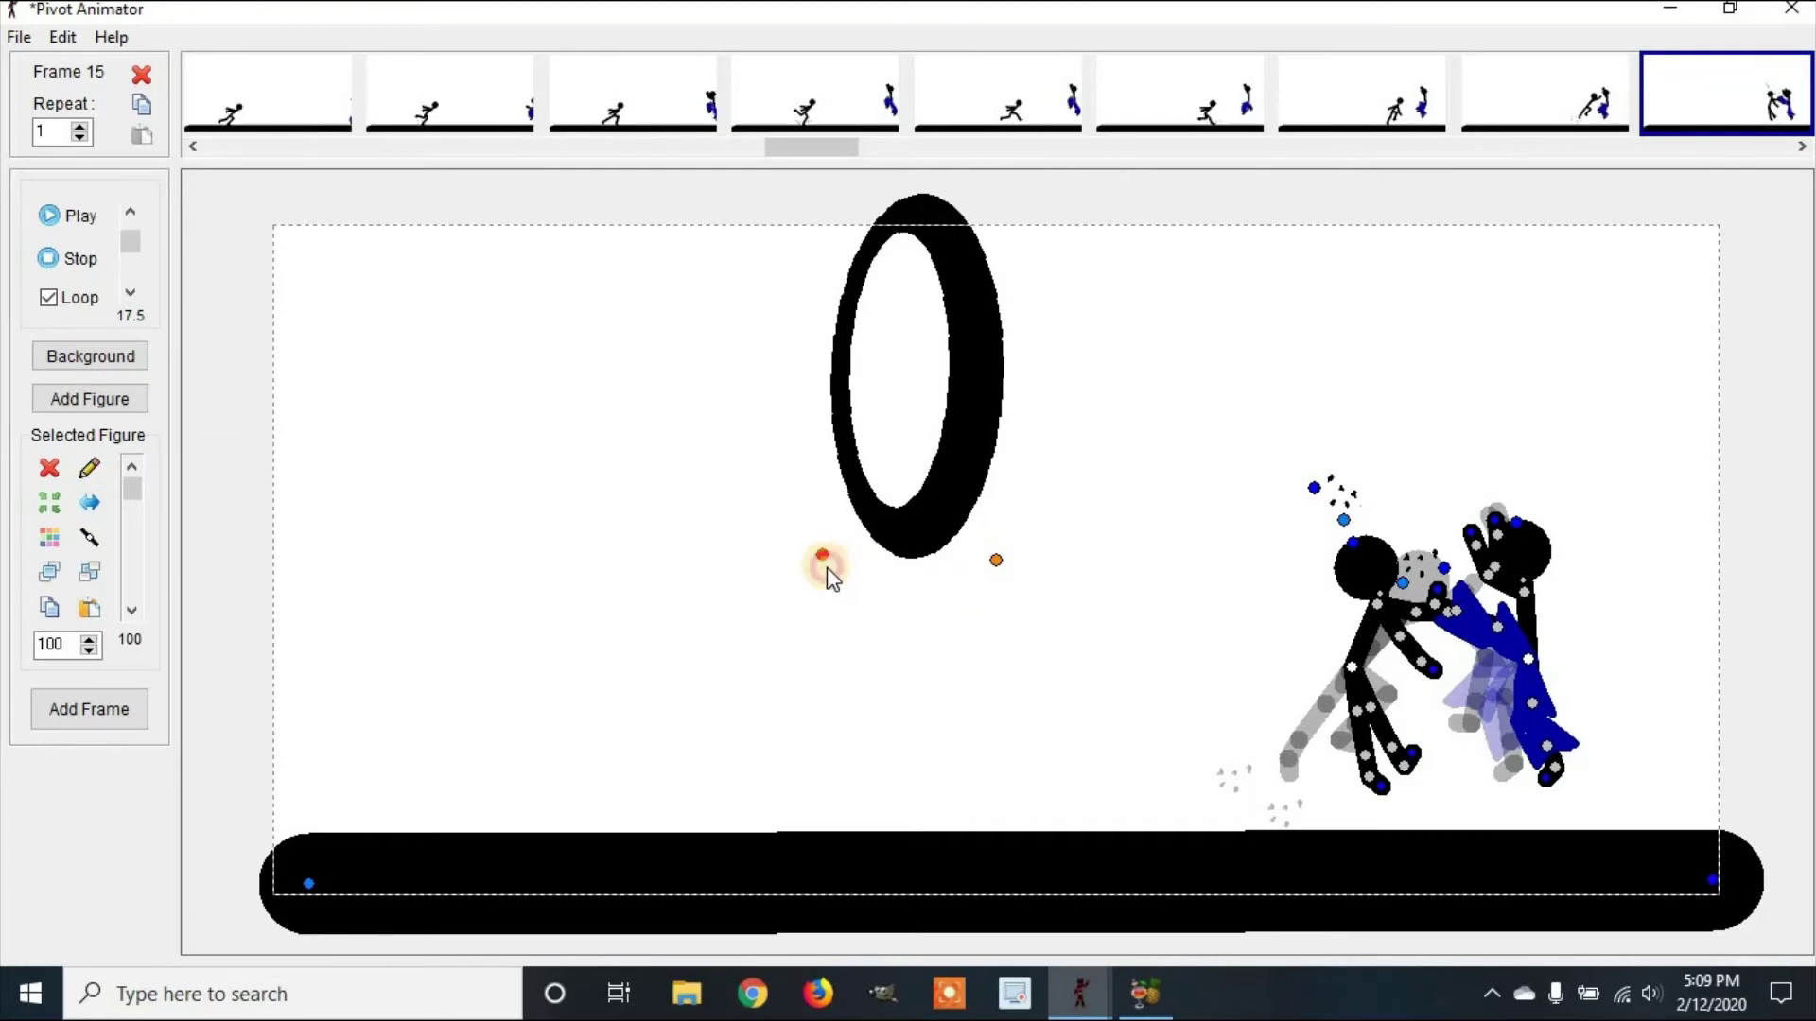
{"action": "left_click_drag", "start_coordinate": [984, 573], "coordinate": [1013, 565]}
{"action": "left_click_drag", "start_coordinate": [835, 575], "coordinate": [878, 647]}
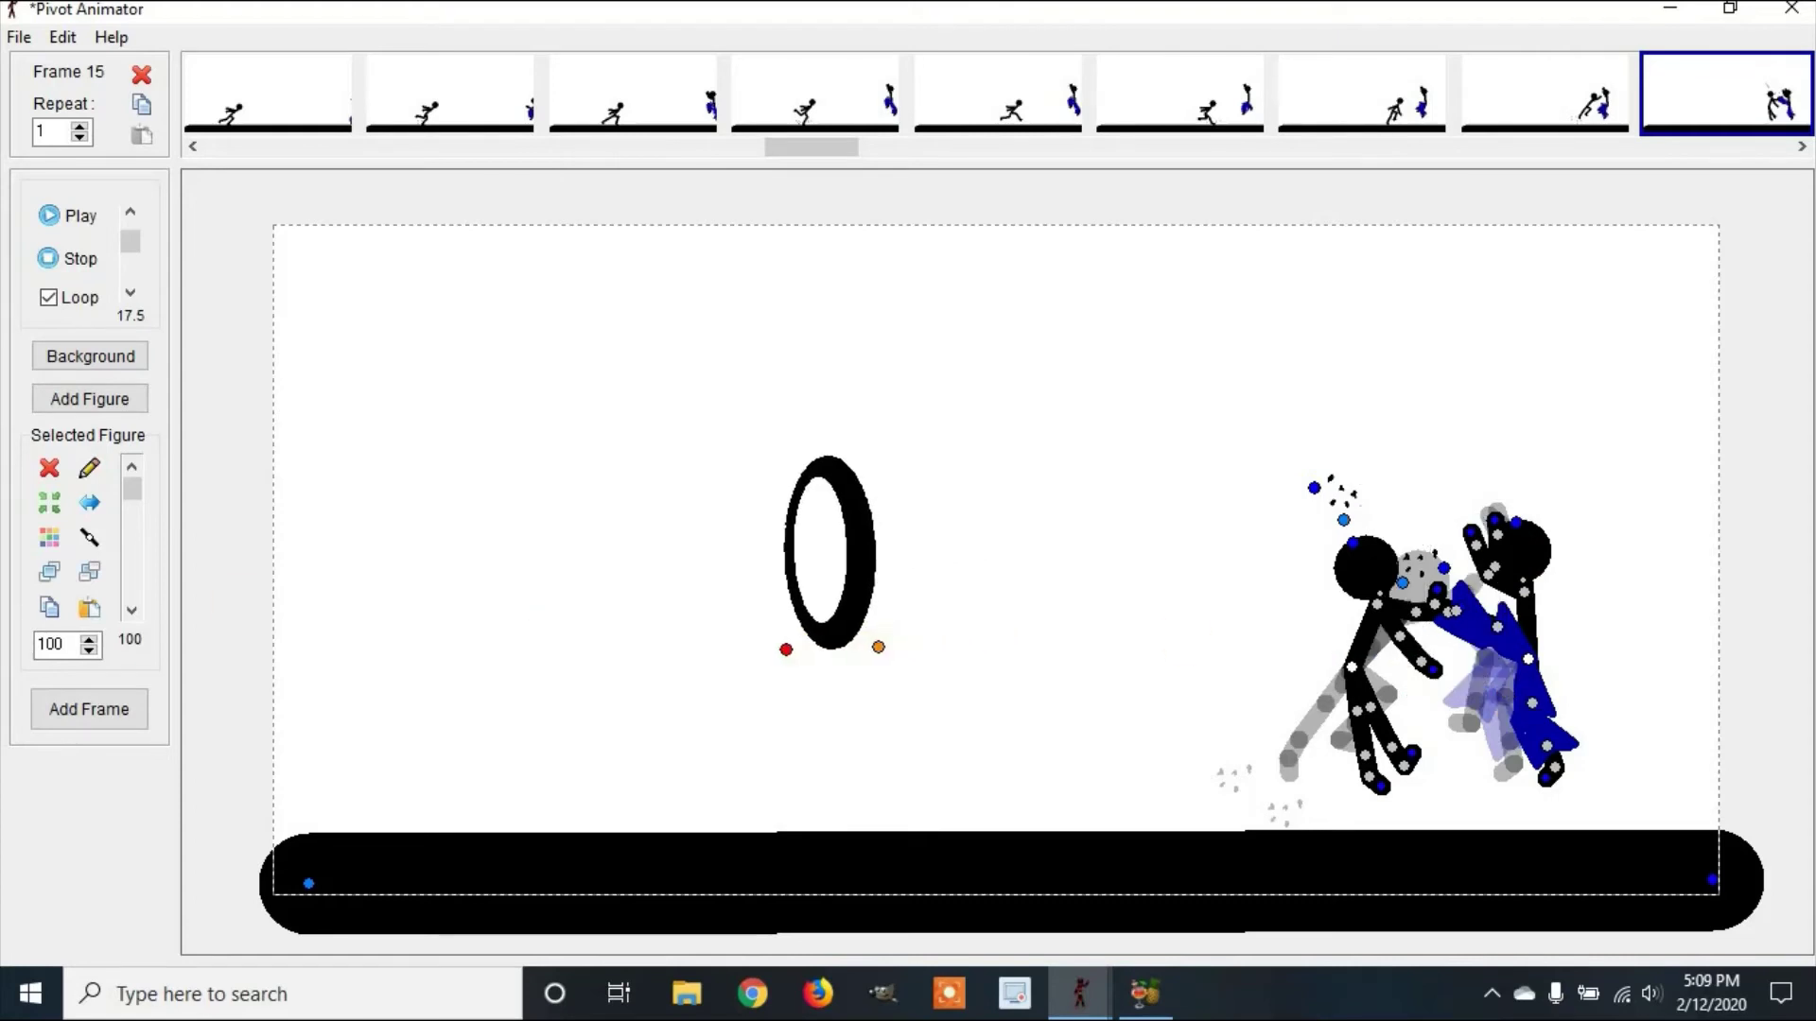
{"action": "left_click", "coordinate": [54, 577]}
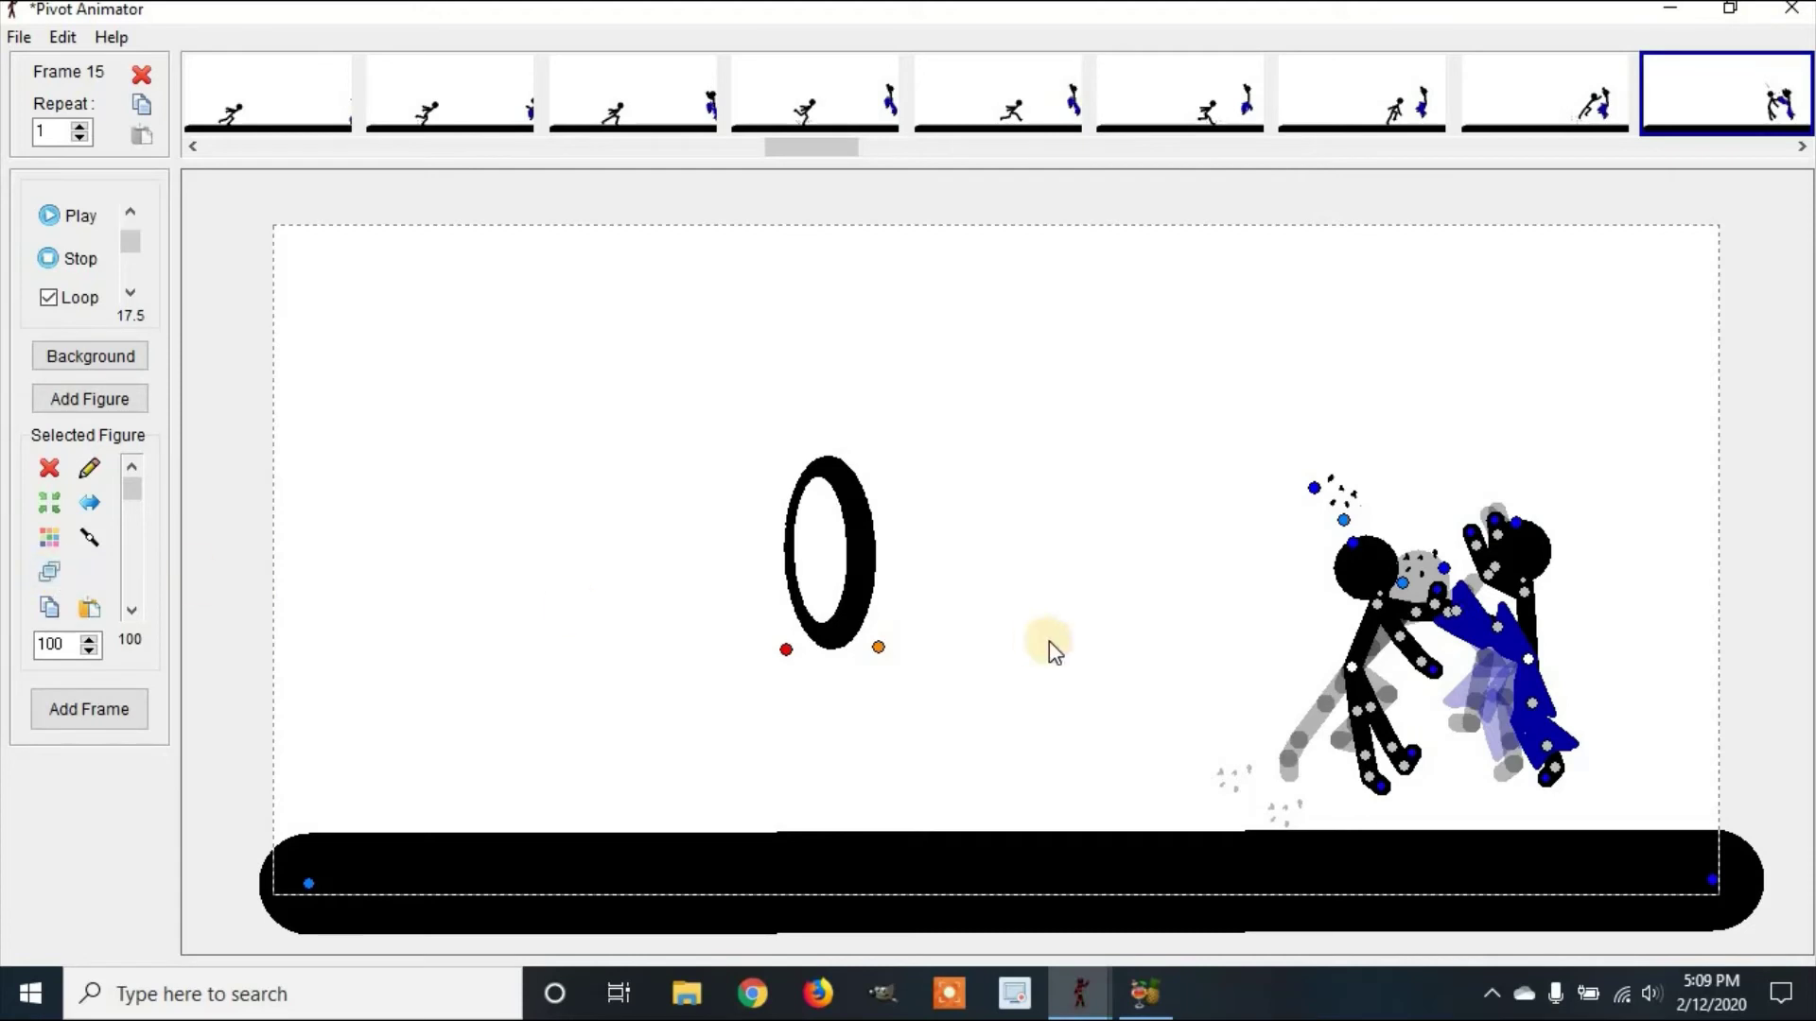
{"action": "left_click_drag", "start_coordinate": [878, 647], "coordinate": [883, 654]}
{"action": "left_click_drag", "start_coordinate": [1481, 714], "coordinate": [1508, 705]}
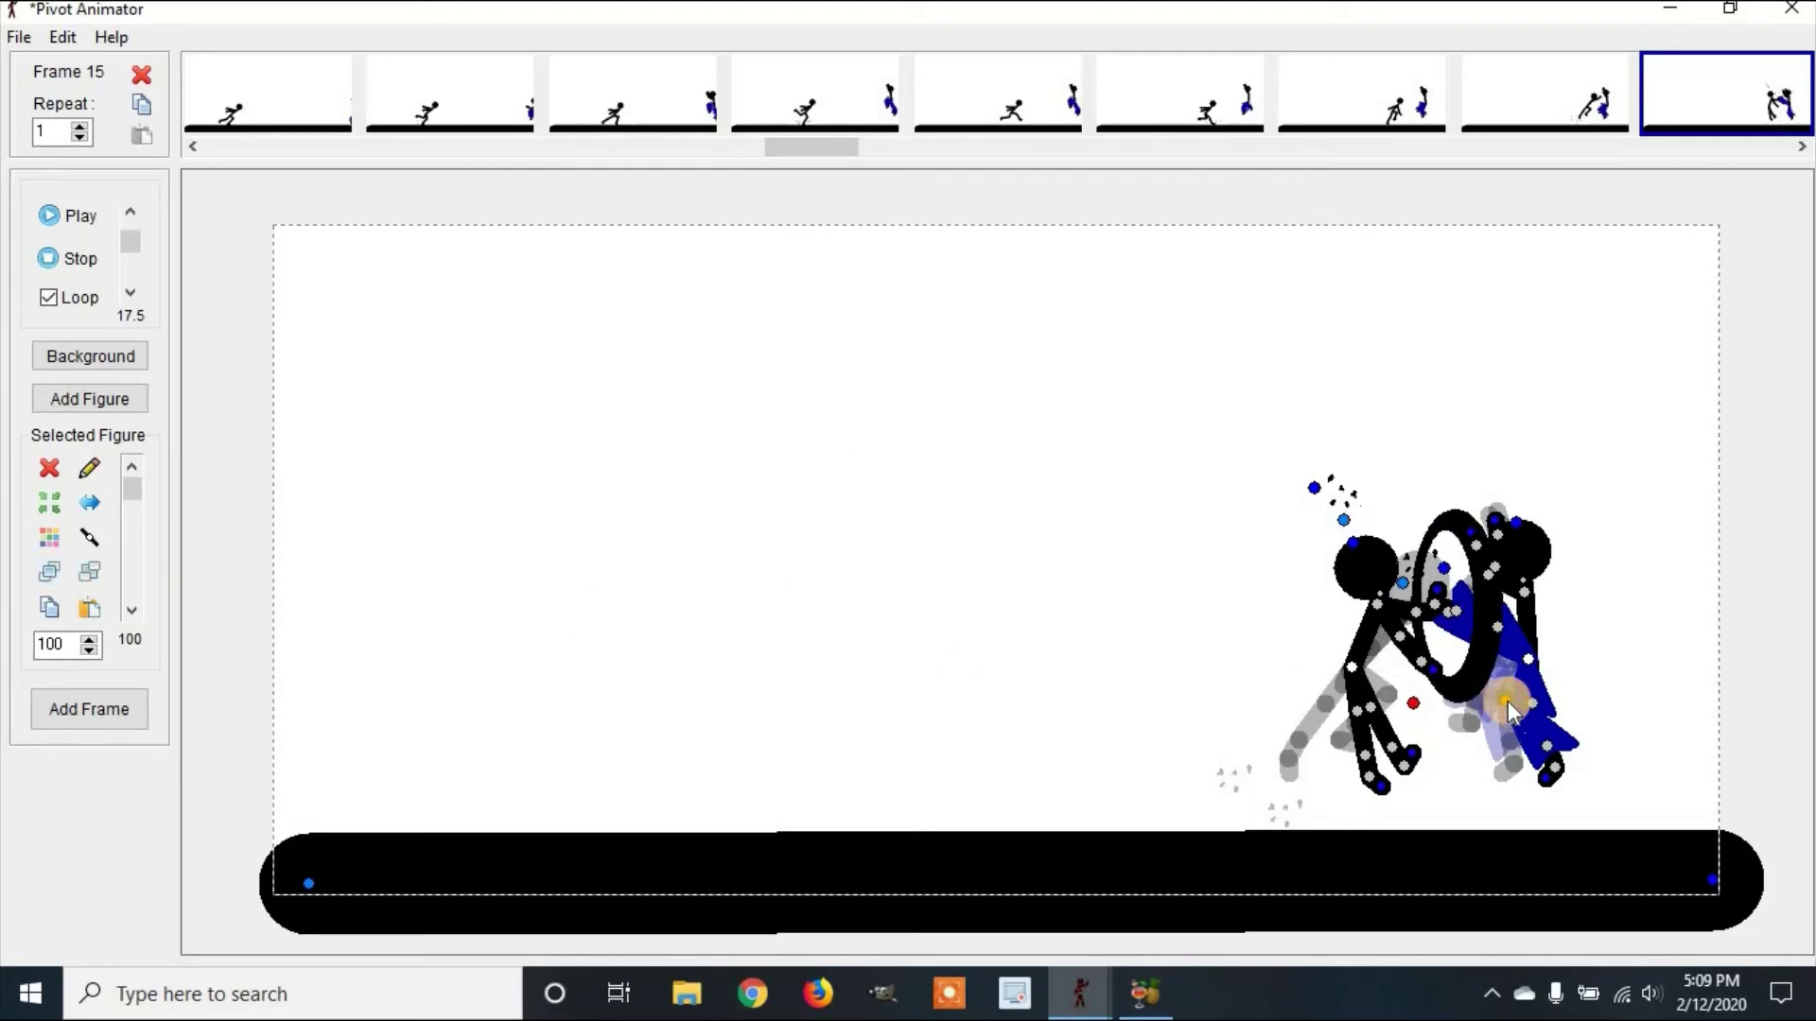
{"action": "left_click_drag", "start_coordinate": [1519, 613], "coordinate": [1504, 675]}
In frame 16, enlarge the ring around the blue fighter and swing it right.
{"action": "left_click", "coordinate": [1800, 147]}
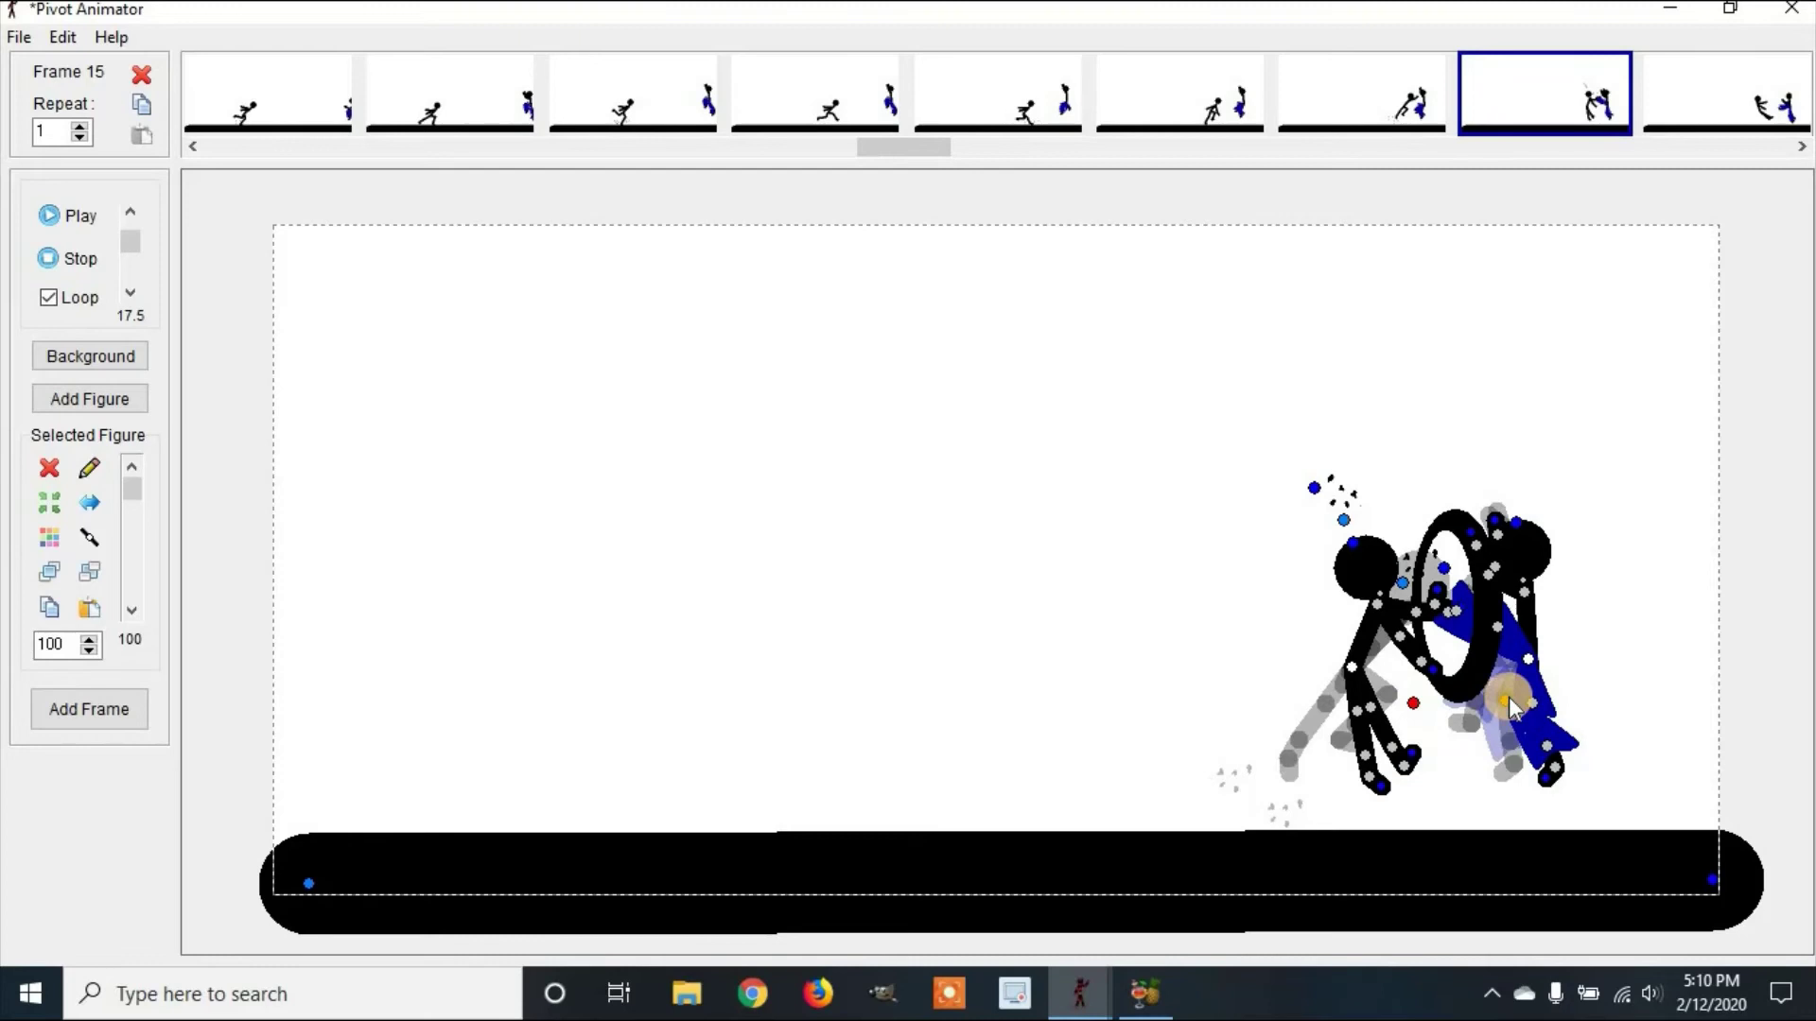
{"action": "left_click", "coordinate": [1748, 115]}
{"action": "left_click", "coordinate": [1547, 589]}
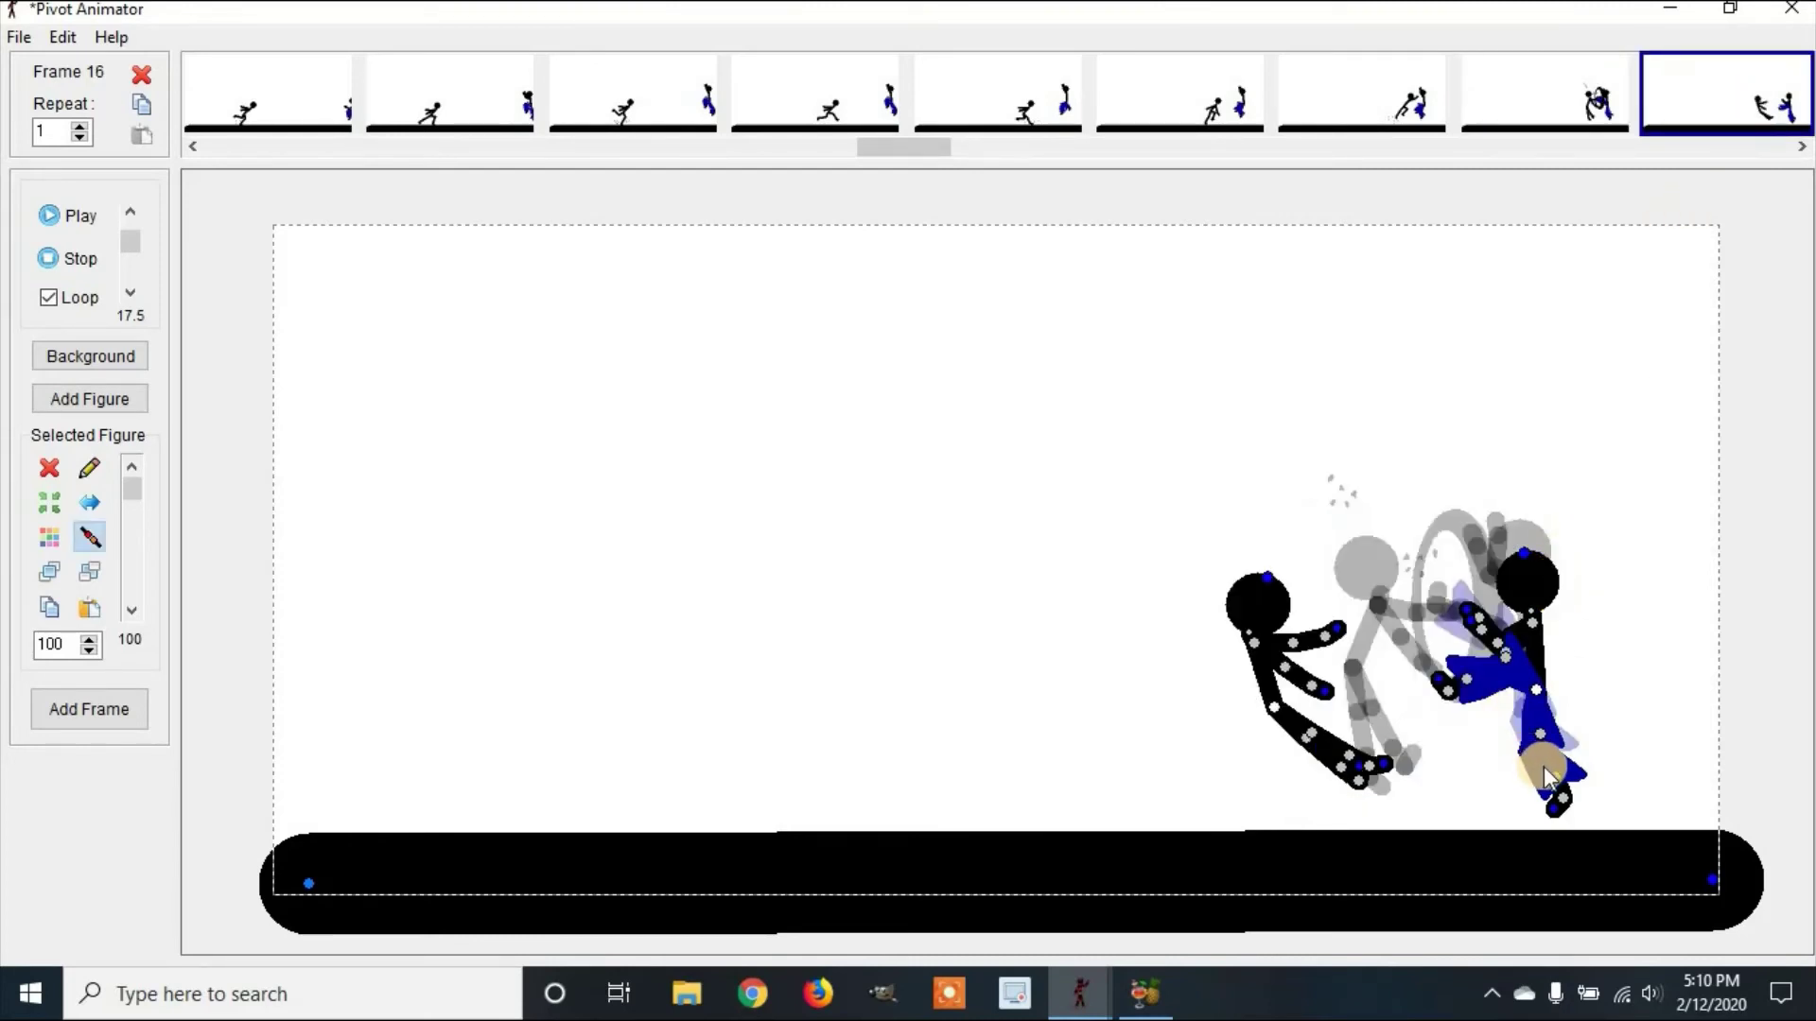
{"action": "left_click_drag", "start_coordinate": [1544, 771], "coordinate": [1368, 726]}
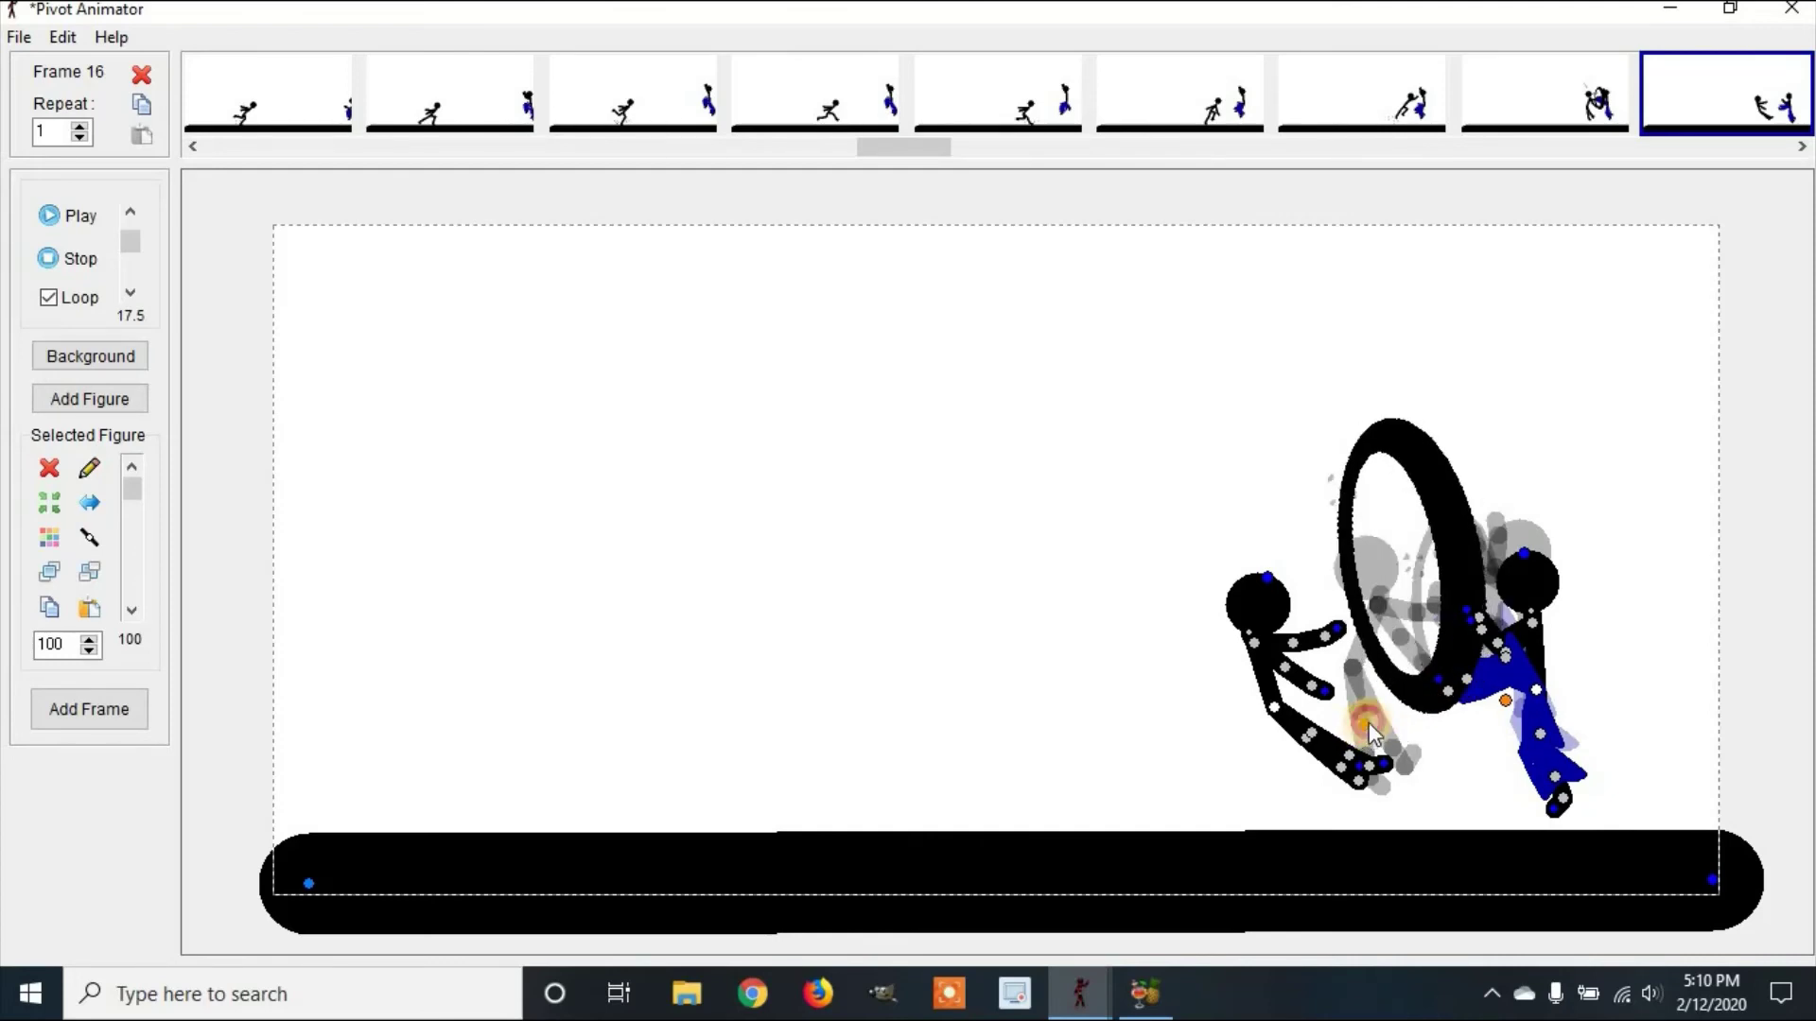
{"action": "left_click_drag", "start_coordinate": [1508, 700], "coordinate": [1637, 744]}
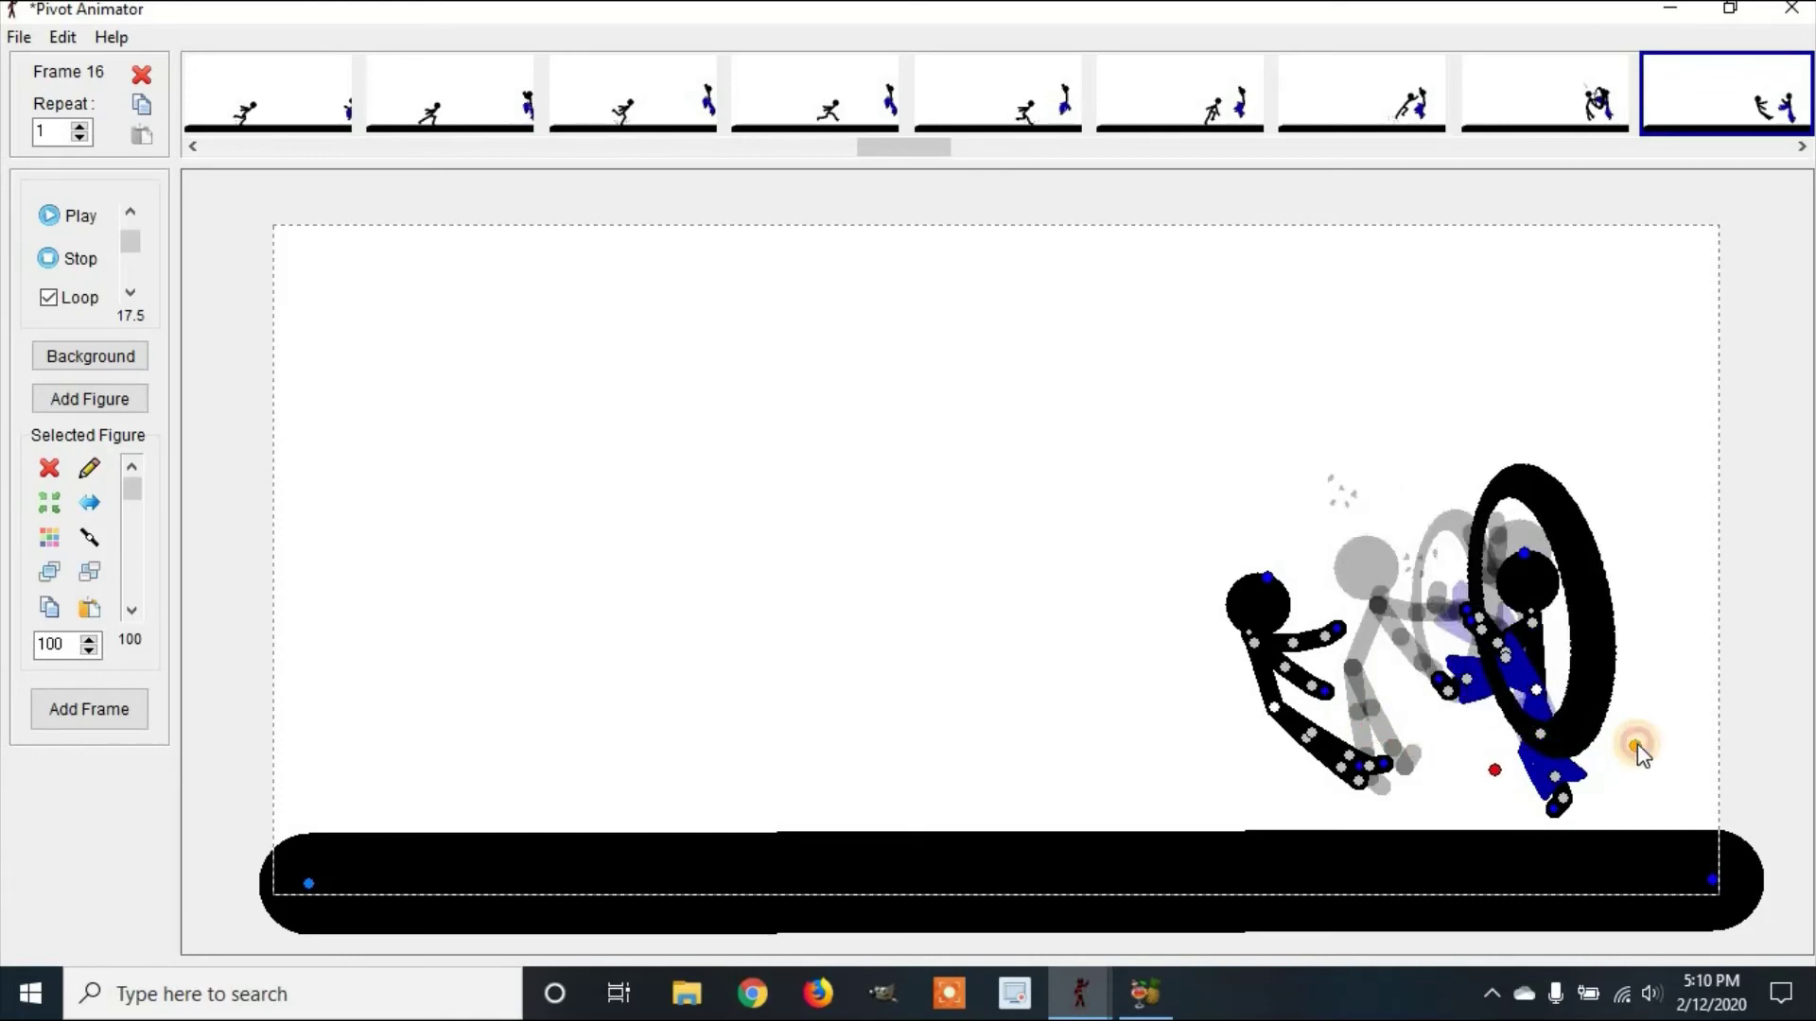
In frame 17, make the ring much larger and tilted, shifted toward the right edge.
{"action": "left_click", "coordinate": [1799, 149]}
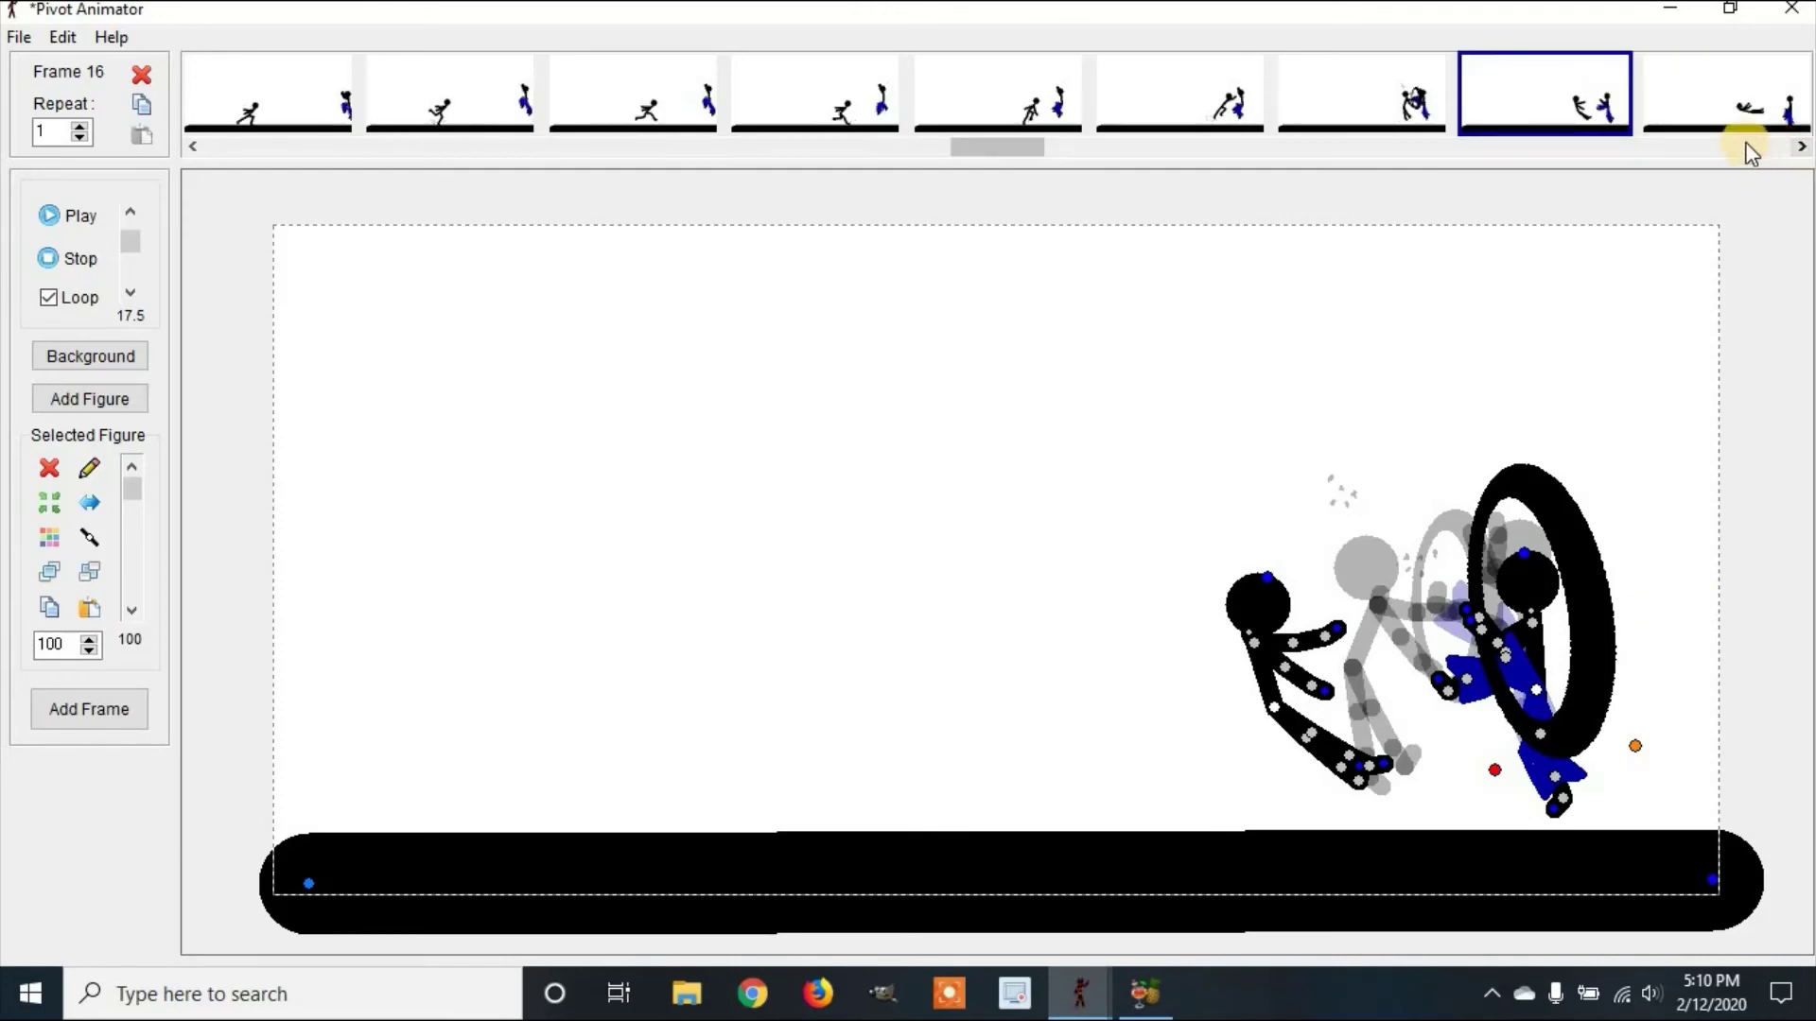
{"action": "left_click", "coordinate": [1729, 87]}
{"action": "left_click", "coordinate": [1498, 730]}
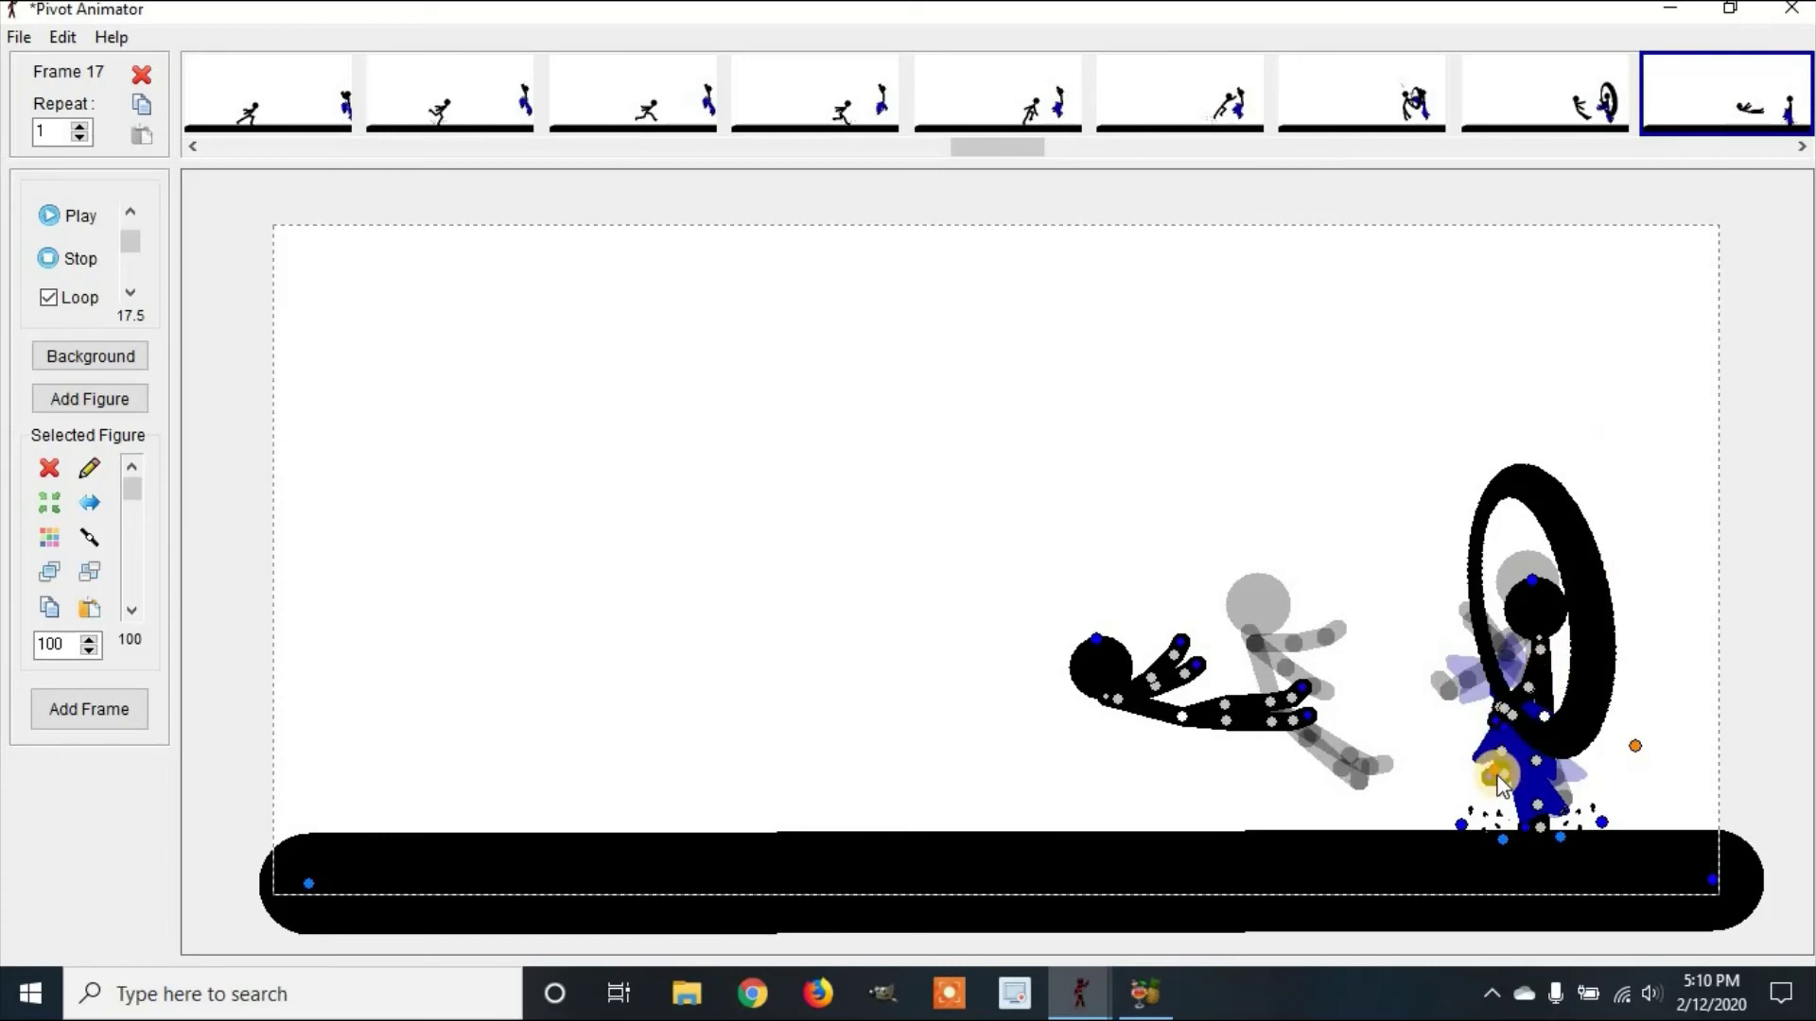
{"action": "left_click_drag", "start_coordinate": [1498, 783], "coordinate": [1353, 811]}
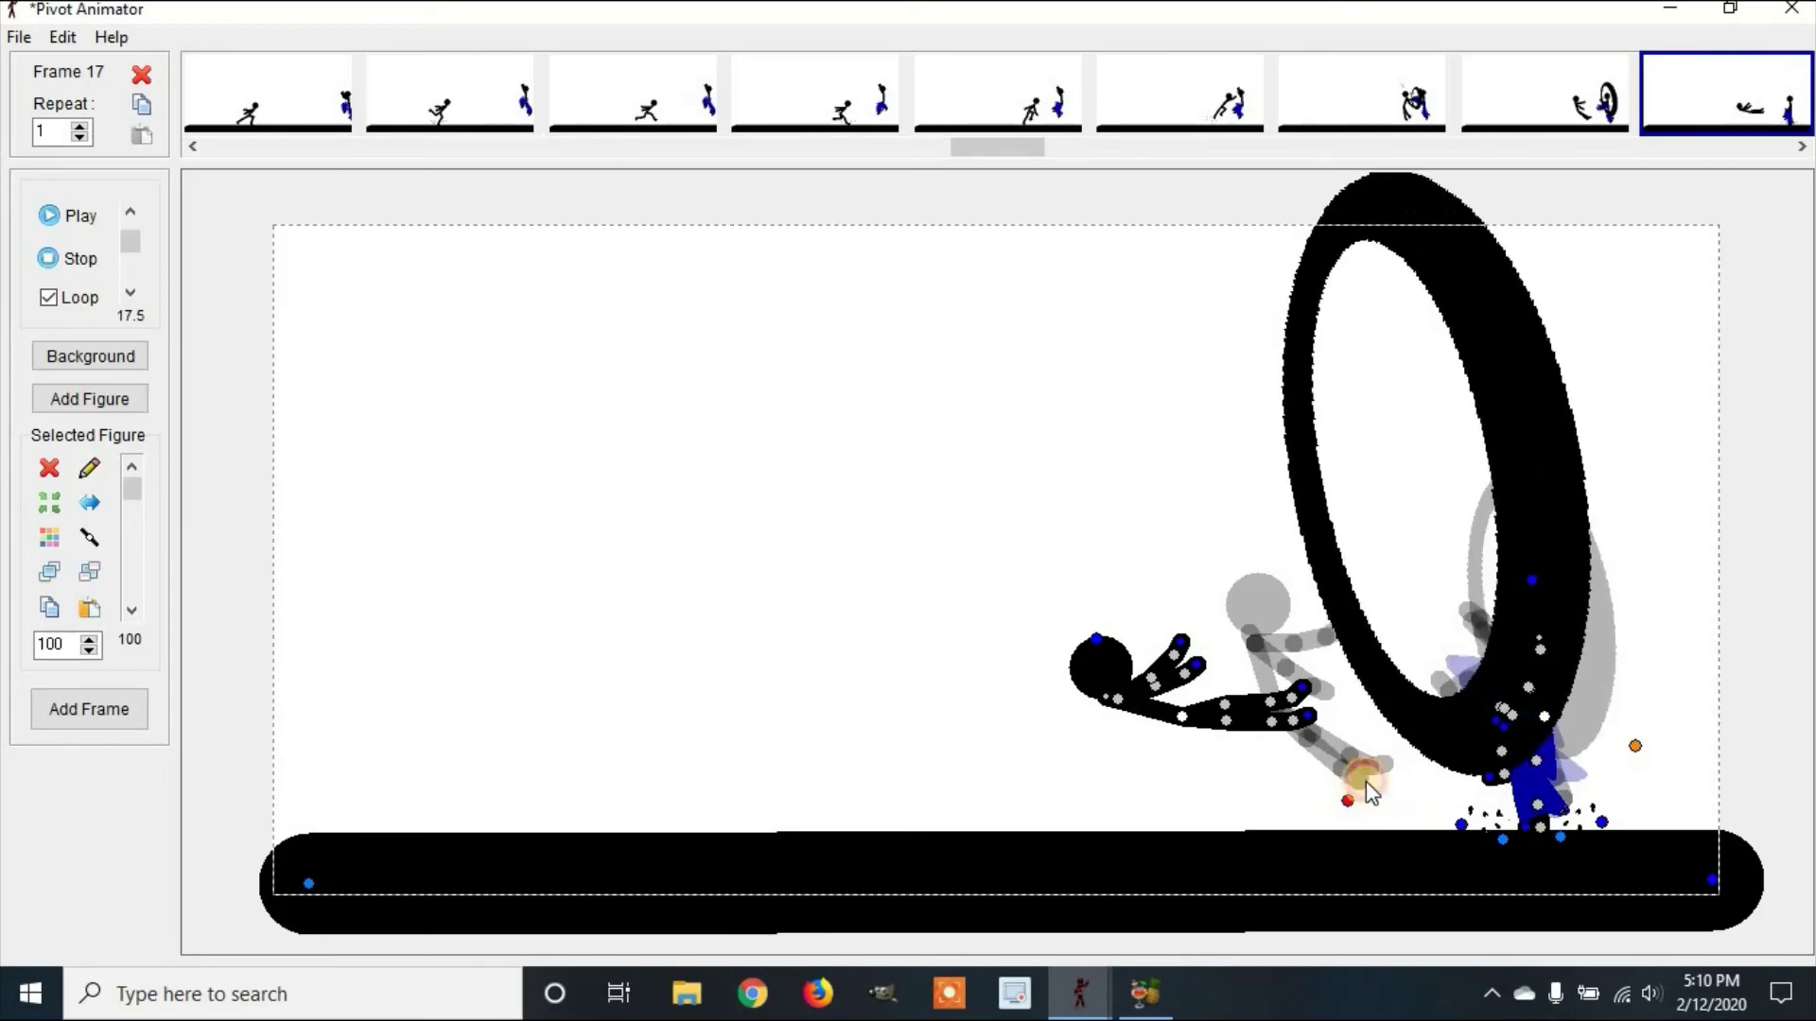
{"action": "left_click_drag", "start_coordinate": [1635, 747], "coordinate": [1740, 757]}
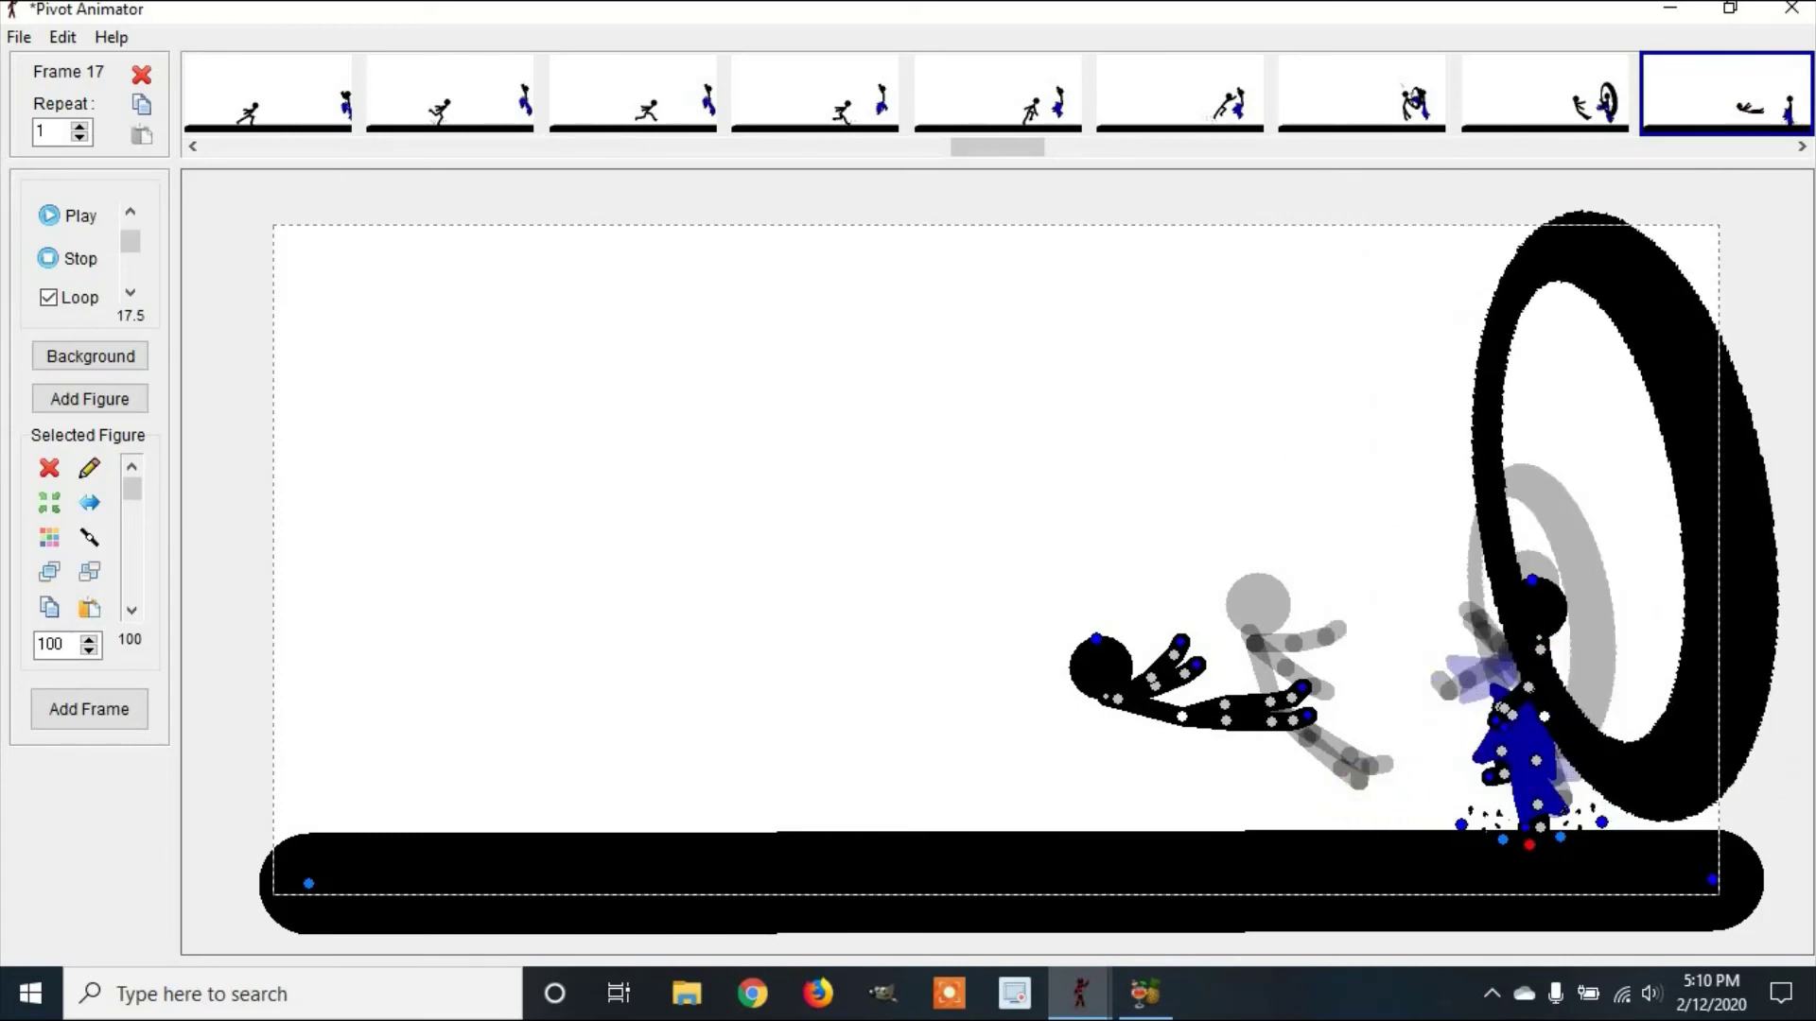
{"action": "left_click_drag", "start_coordinate": [1523, 843], "coordinate": [1586, 821]}
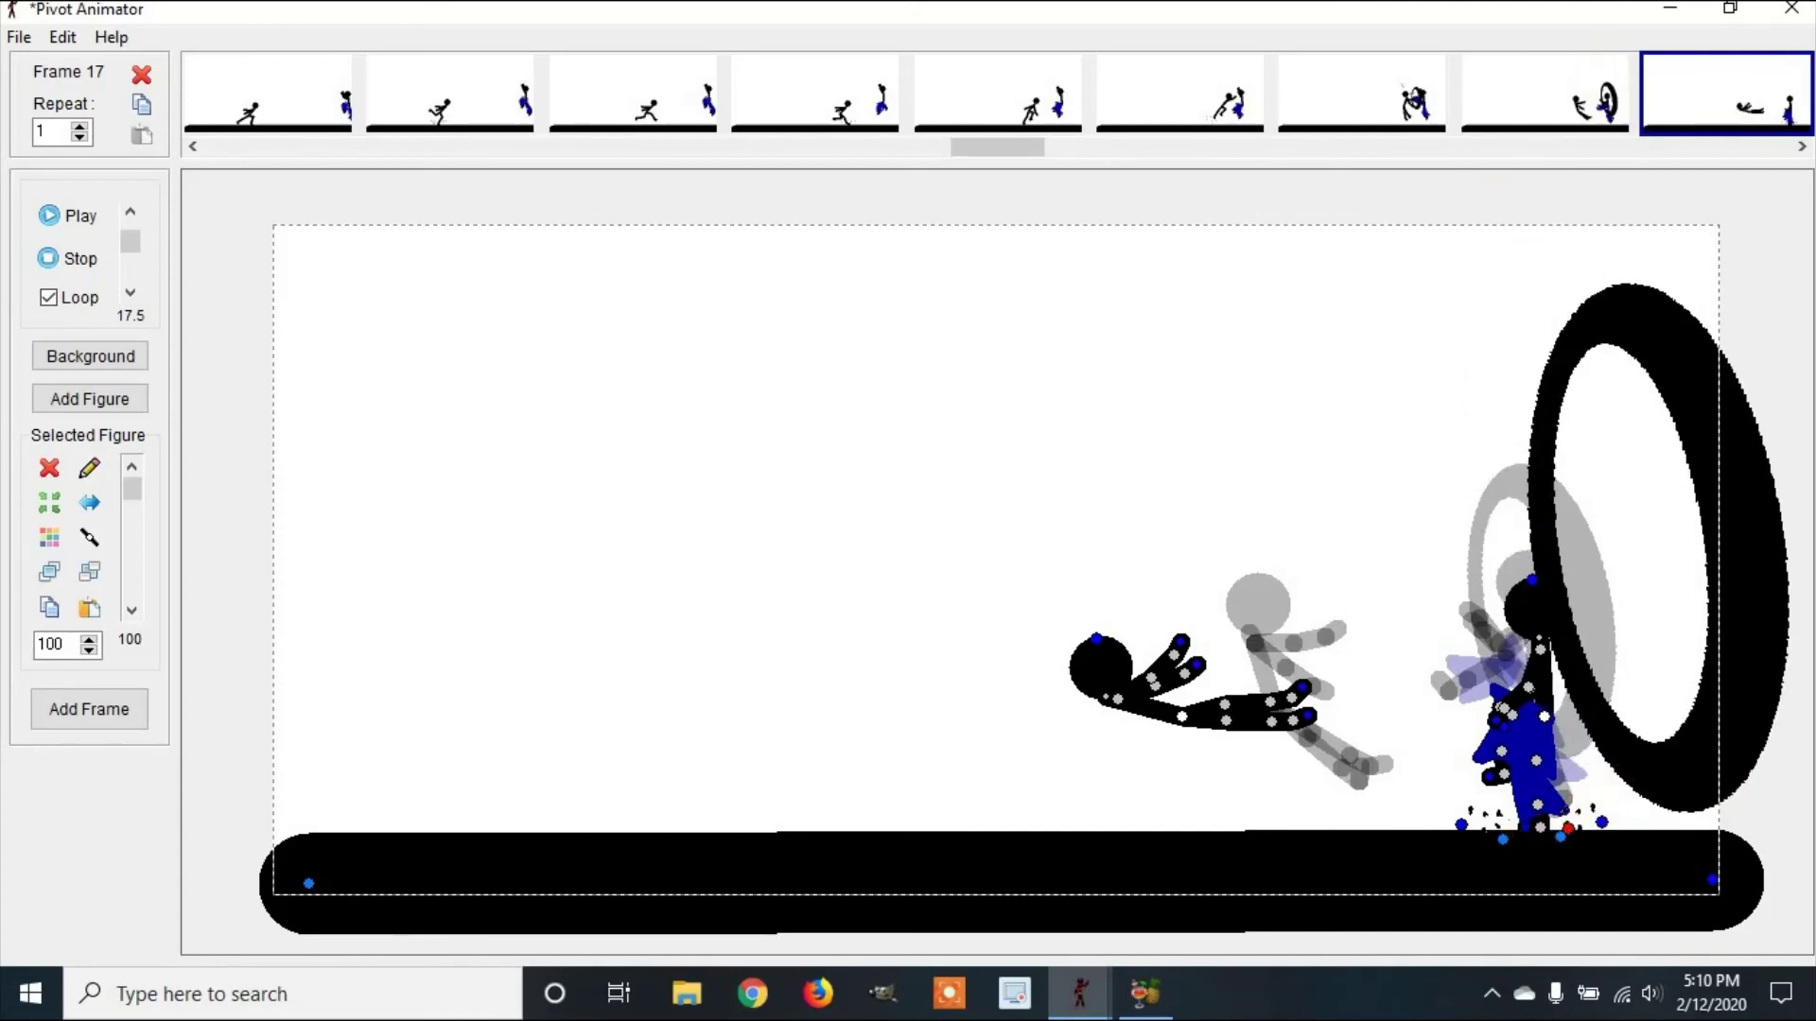
{"action": "left_click", "coordinate": [1796, 144]}
{"action": "left_click", "coordinate": [1763, 107]}
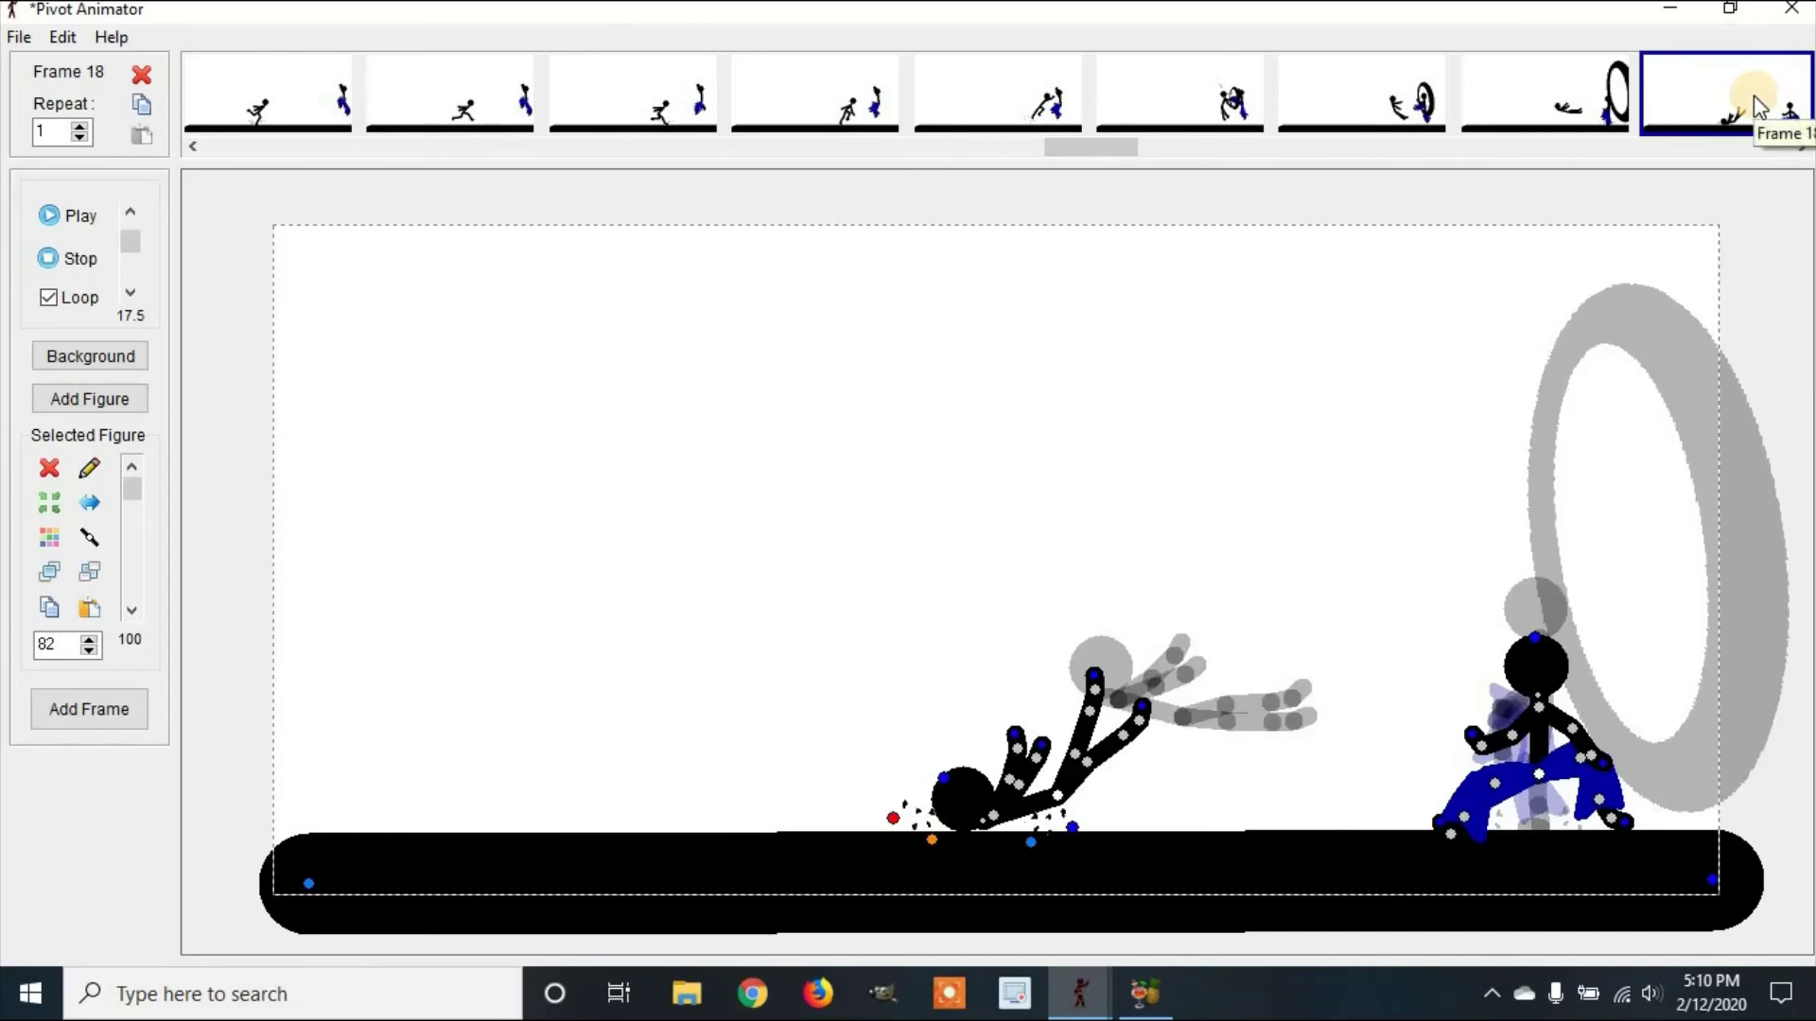
Return to frame 1, play the fight animation through, then stop playback.
{"action": "left_click", "coordinate": [190, 149]}
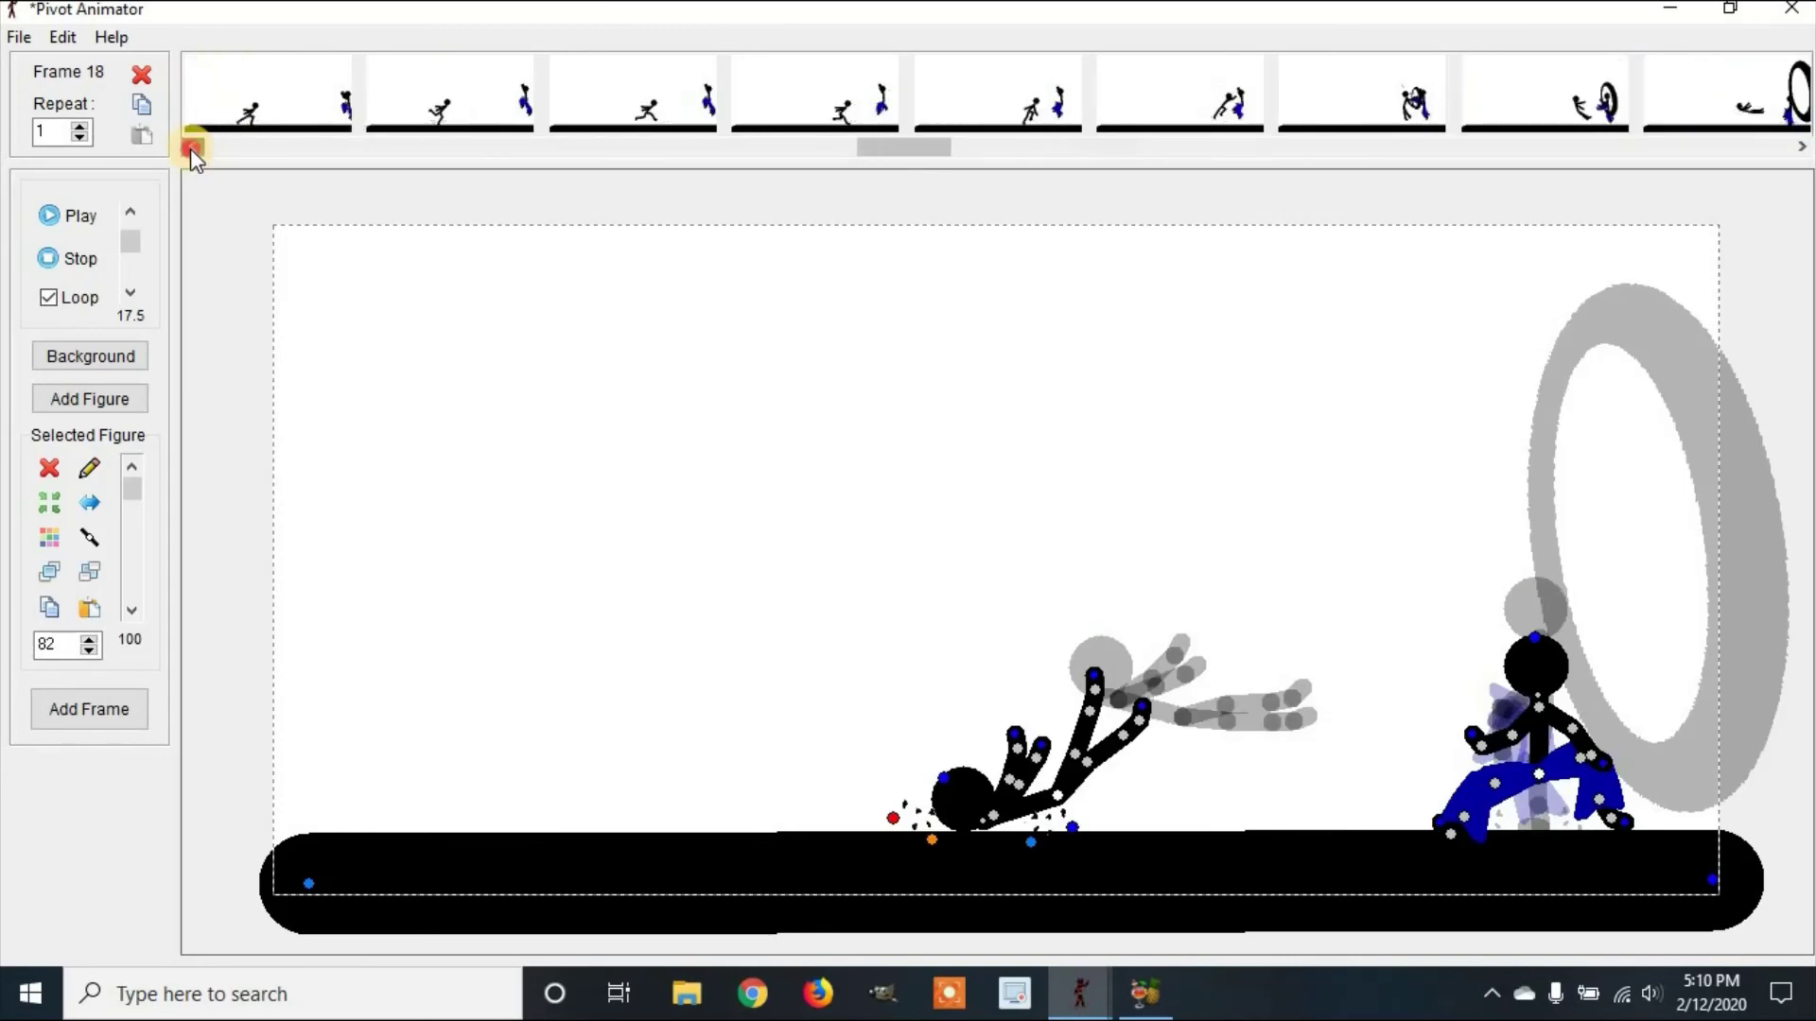
{"action": "left_click", "coordinate": [220, 98]}
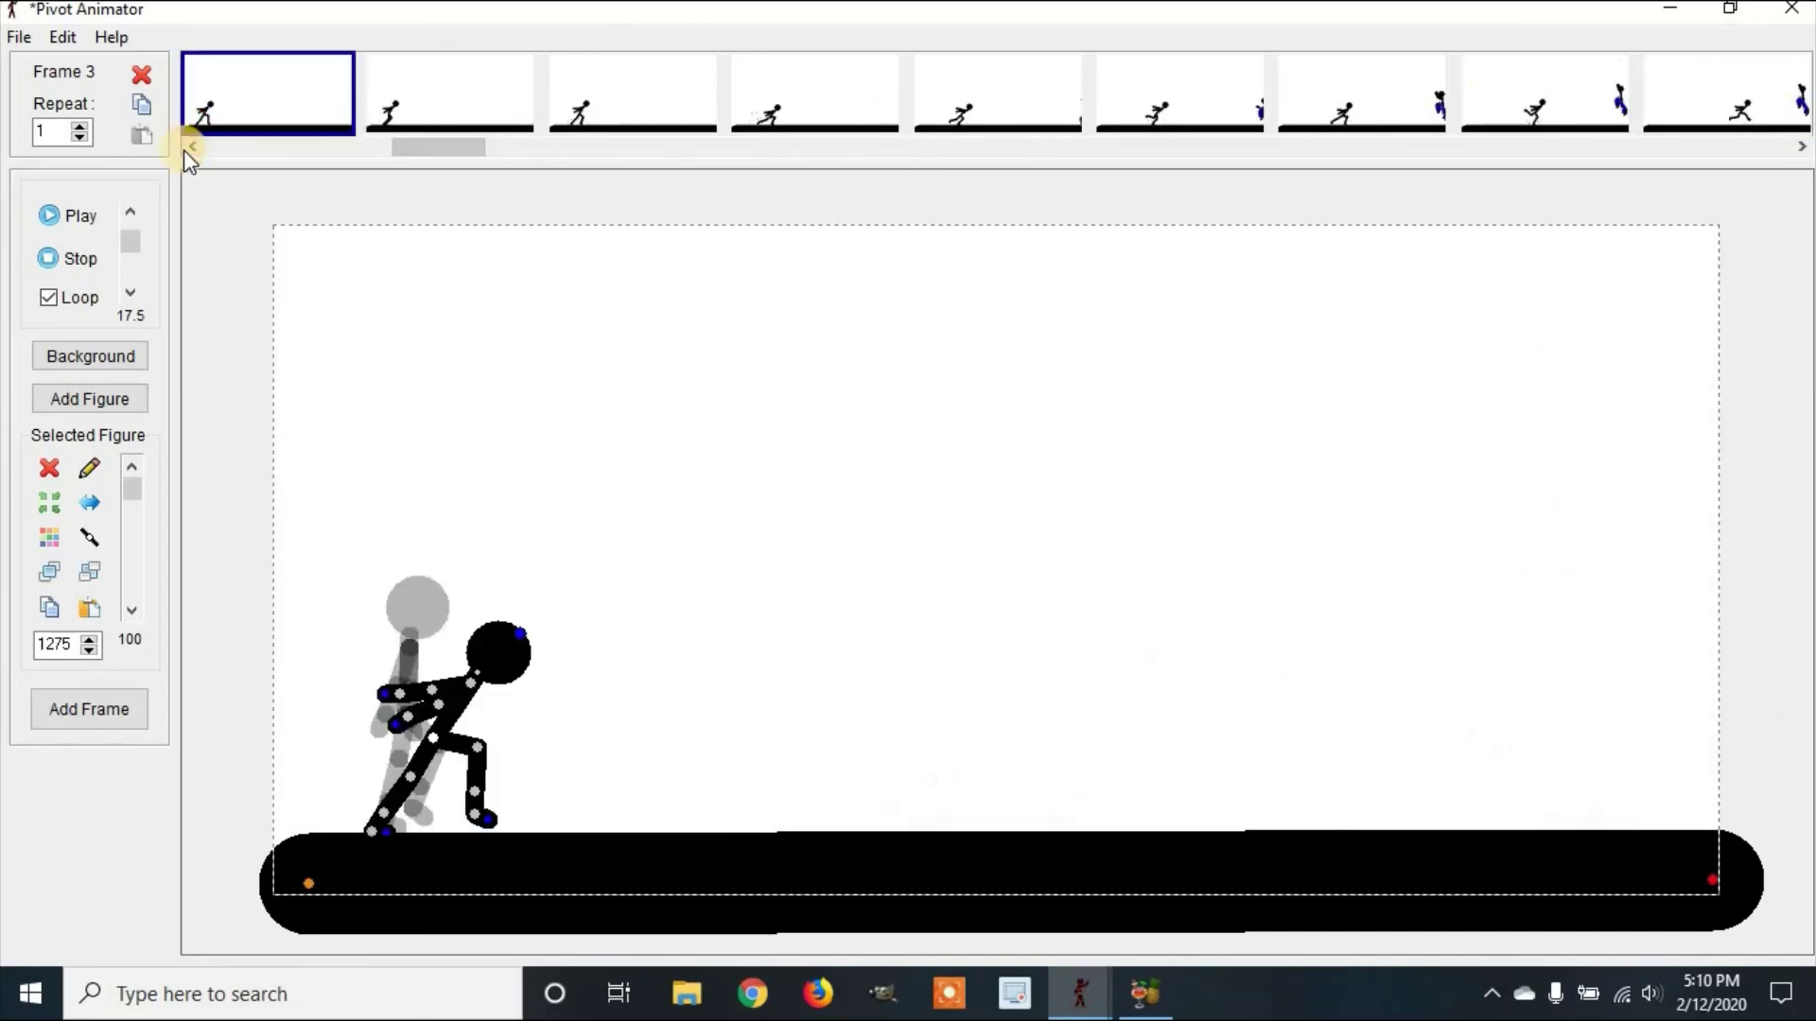
{"action": "left_click", "coordinate": [187, 148]}
{"action": "left_click", "coordinate": [208, 112]}
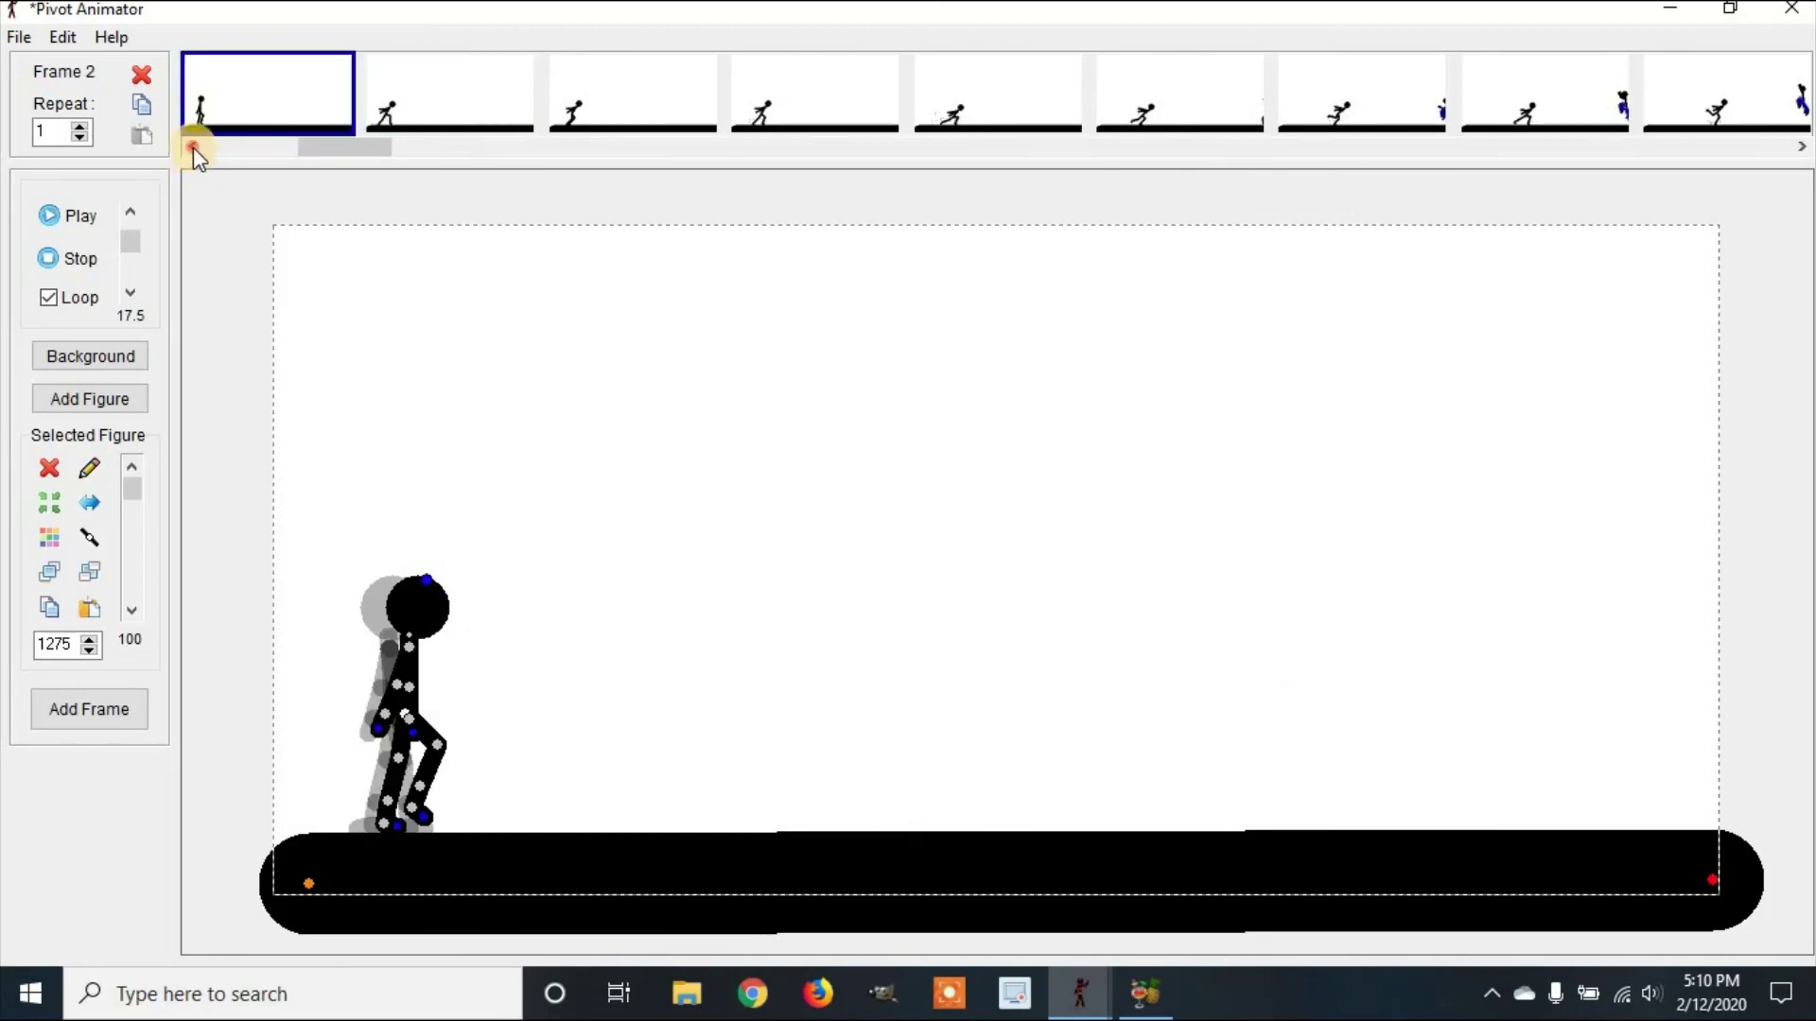
{"action": "left_click", "coordinate": [193, 147]}
{"action": "left_click", "coordinate": [233, 85]}
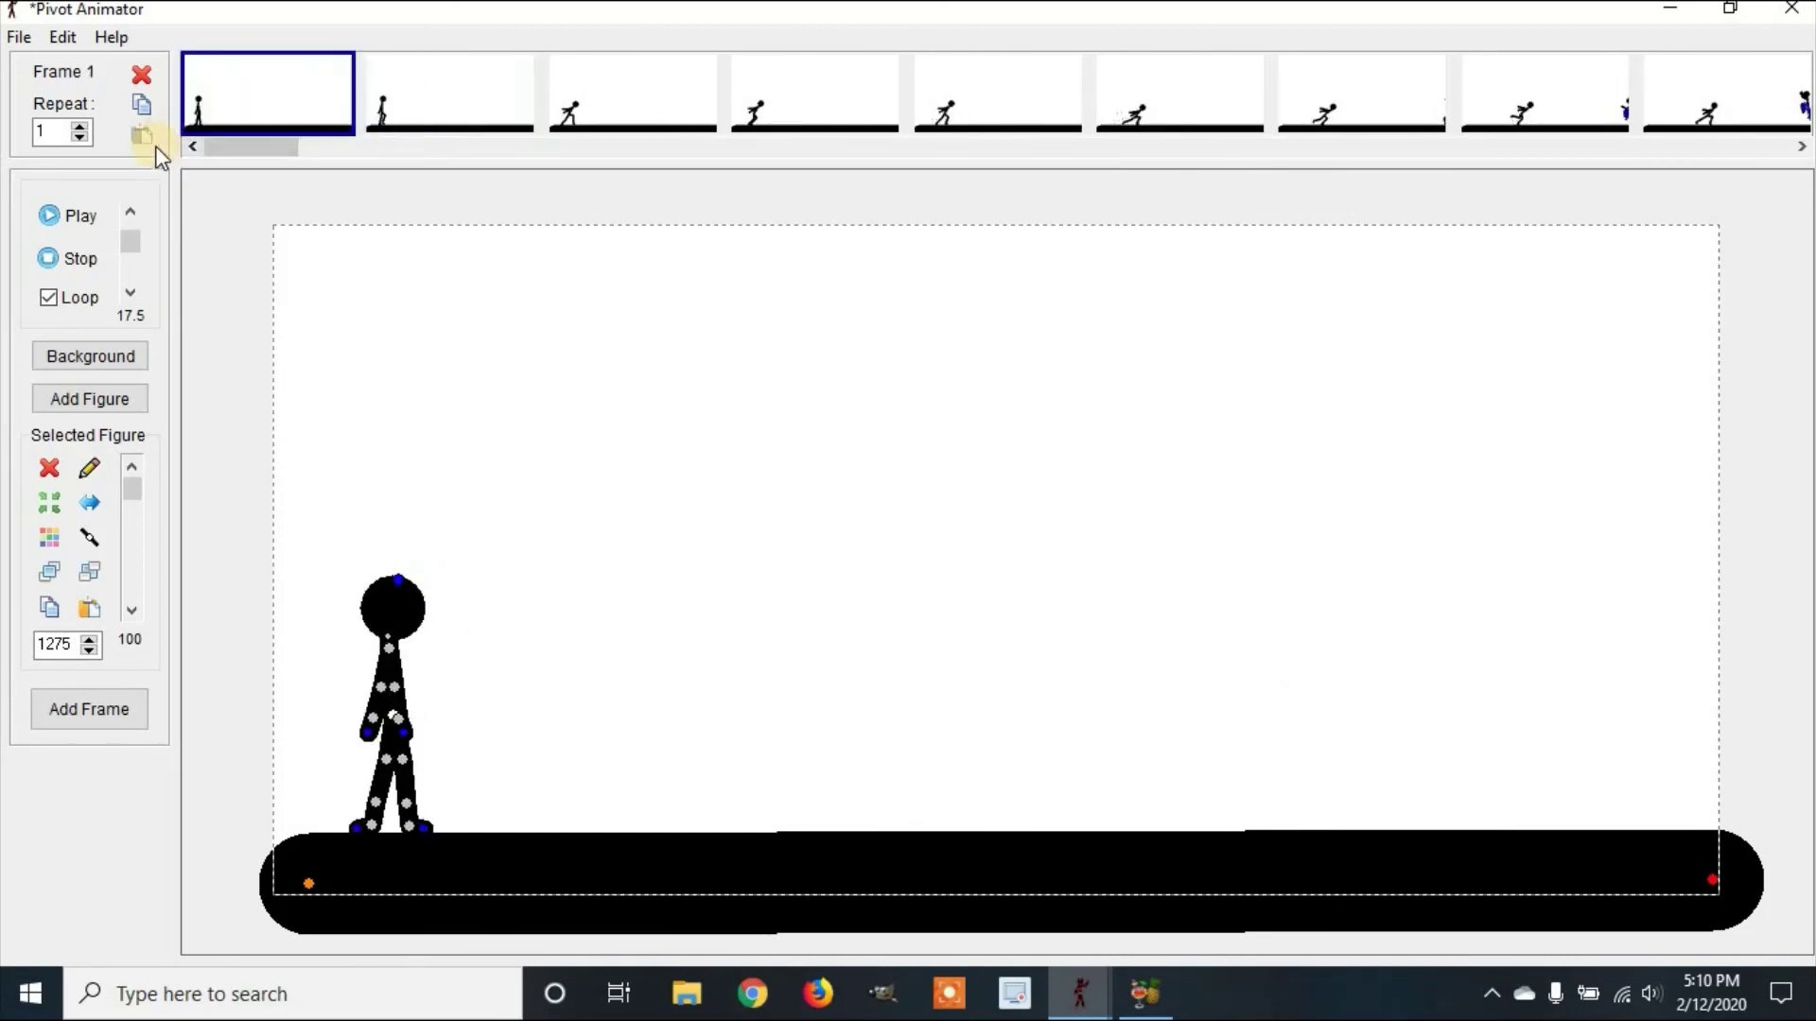
{"action": "left_click", "coordinate": [77, 230]}
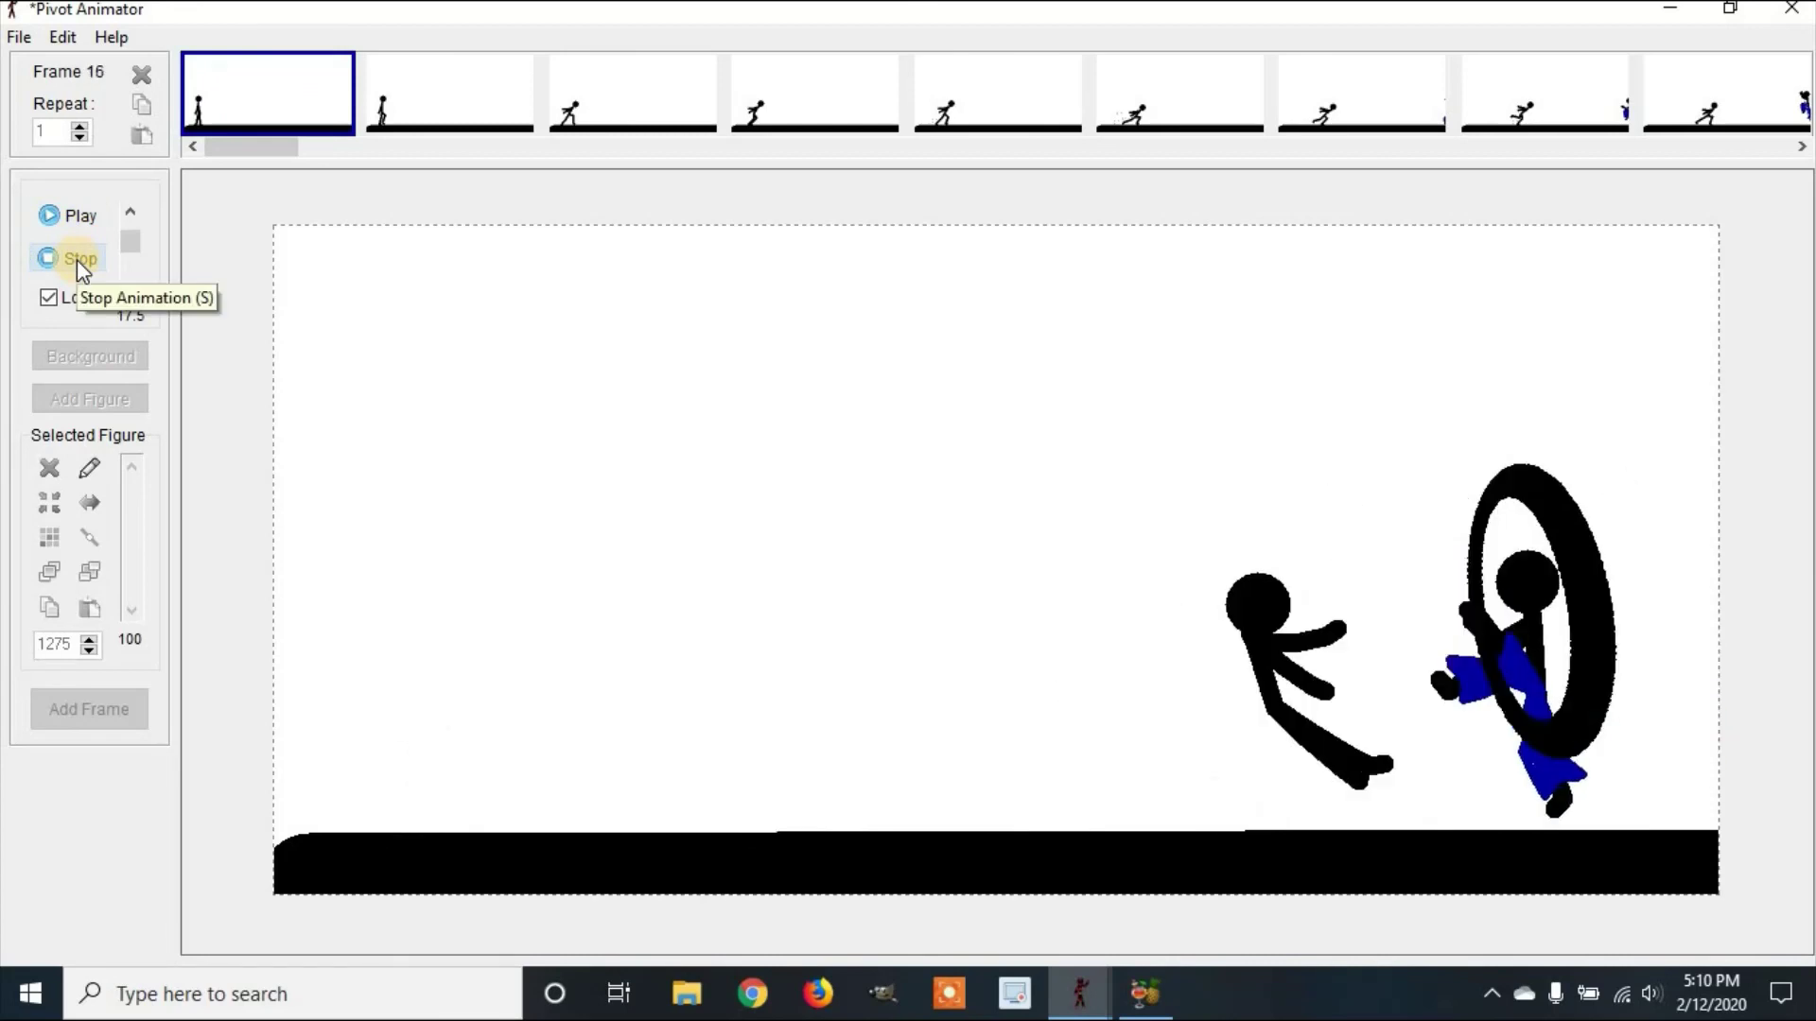
{"action": "left_click", "coordinate": [76, 259]}
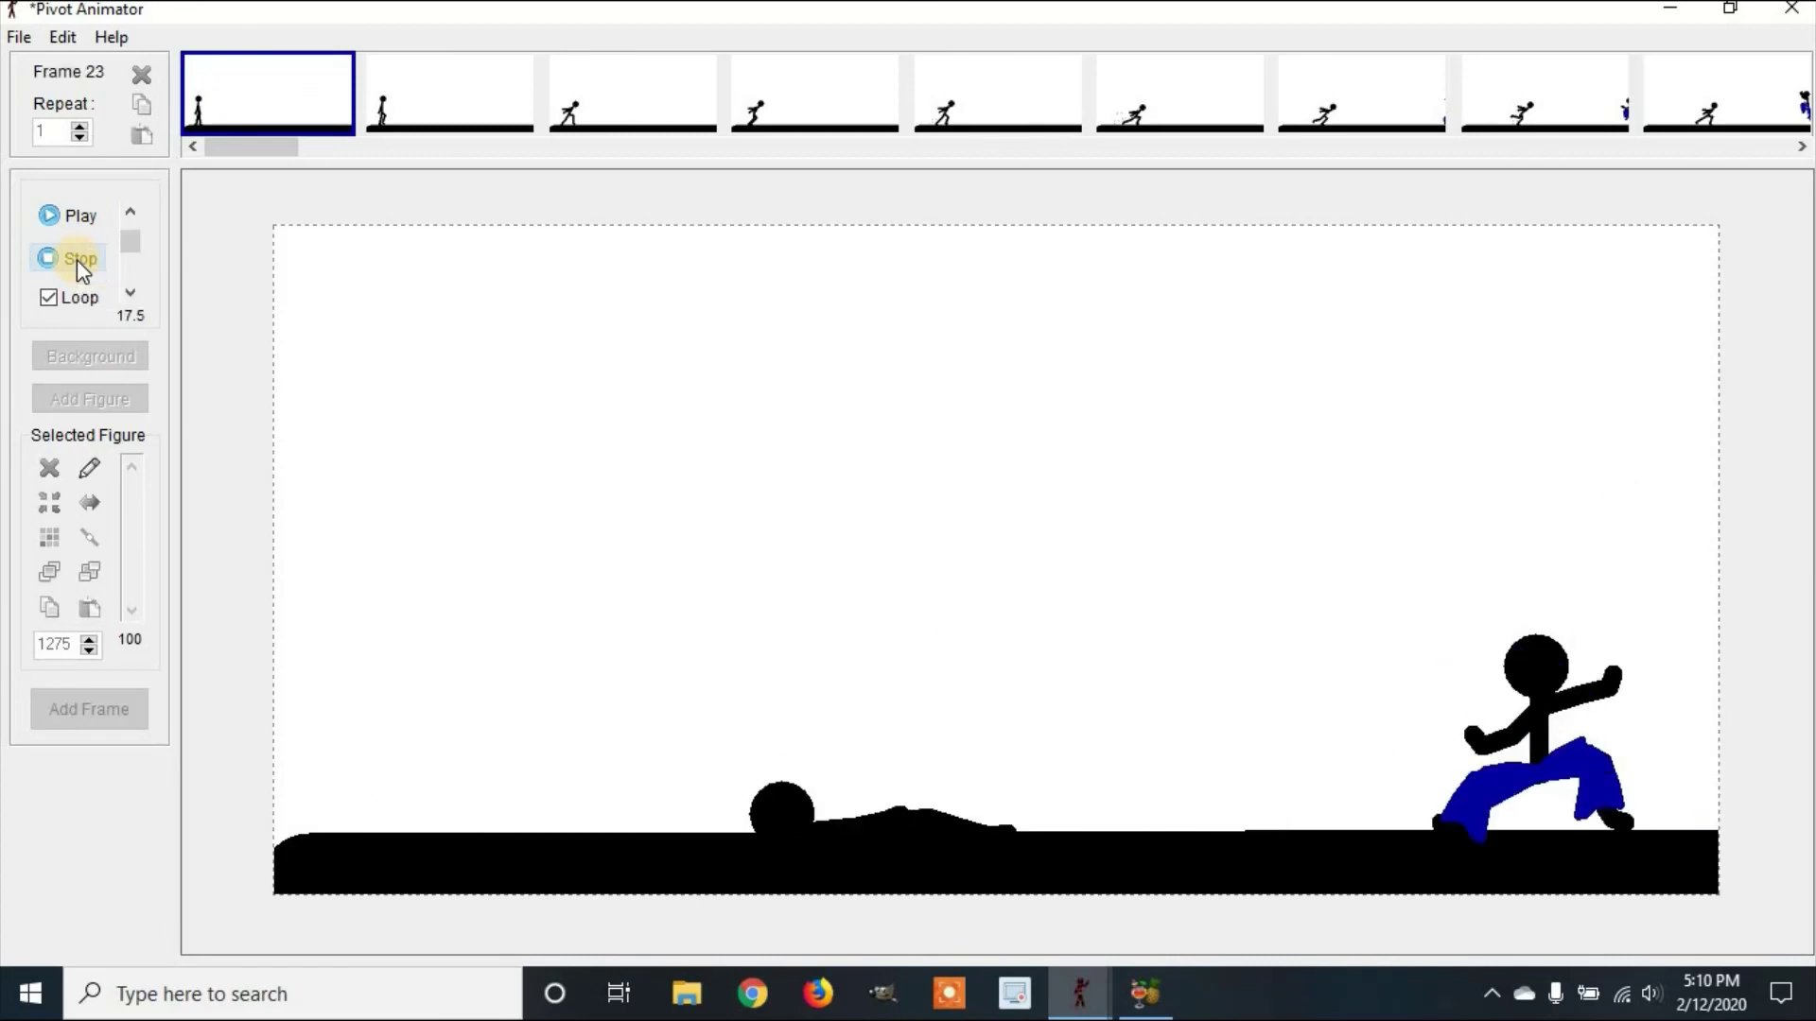